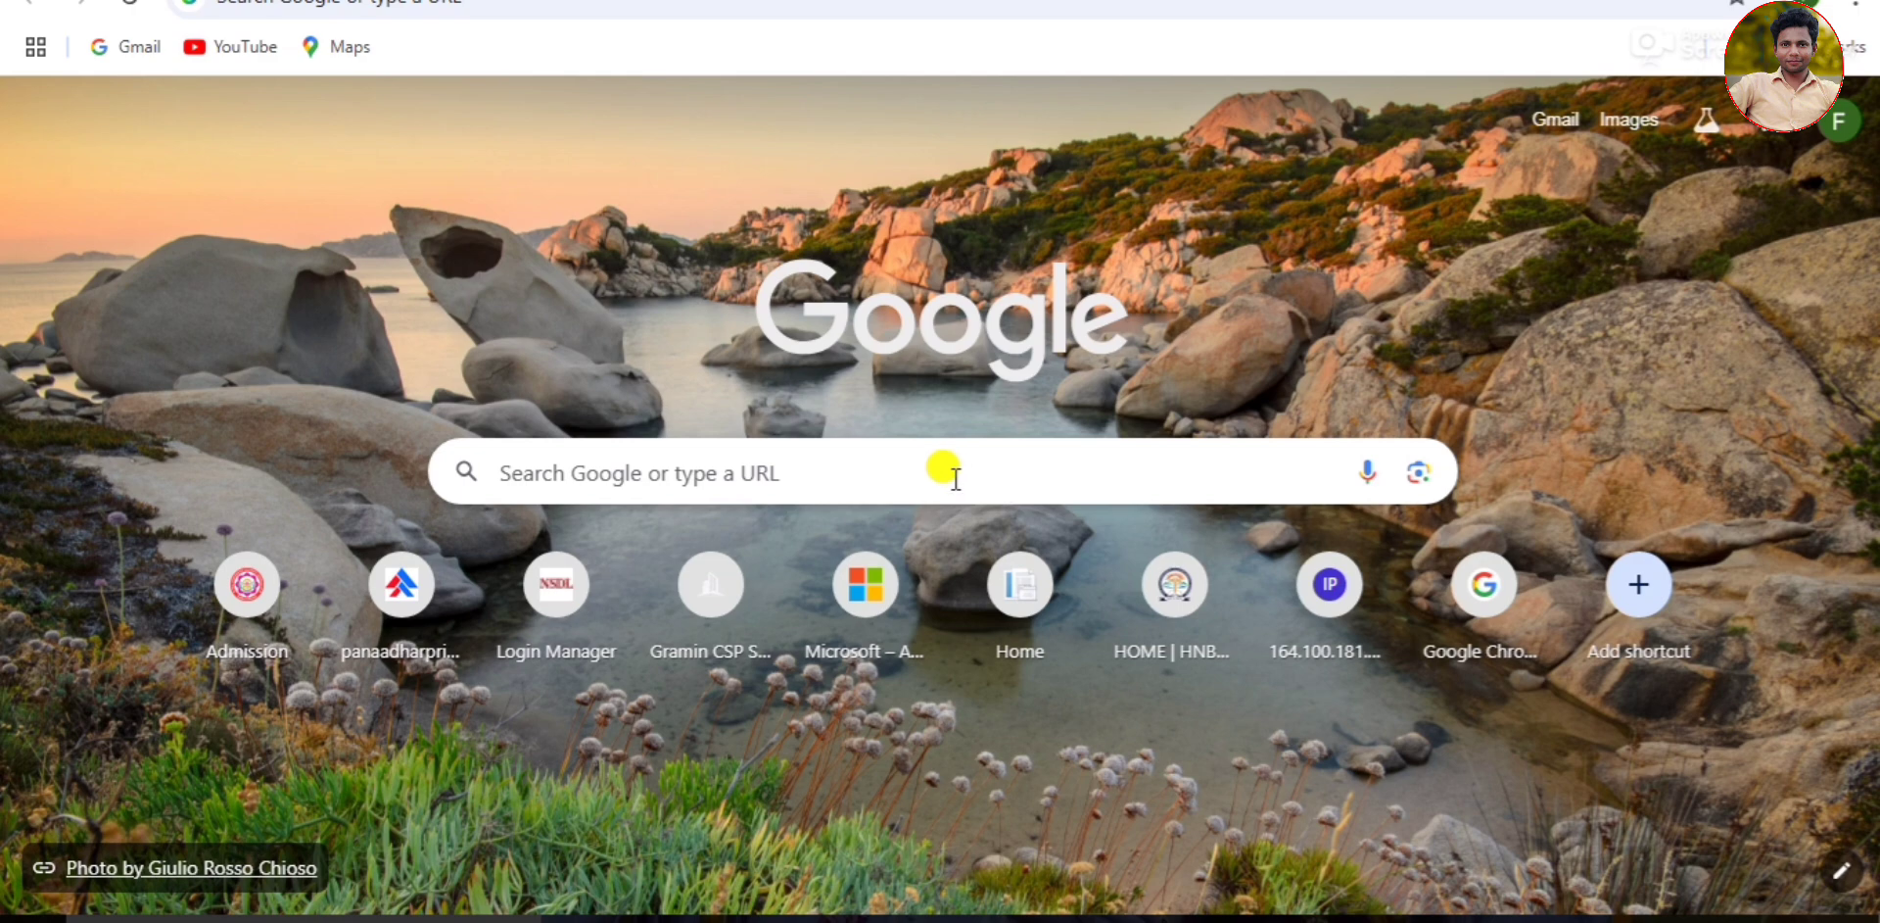
- Search Google for 'up scholarship' and open the official scholarship.up.gov.in site
left_click(955, 477)
type("up")
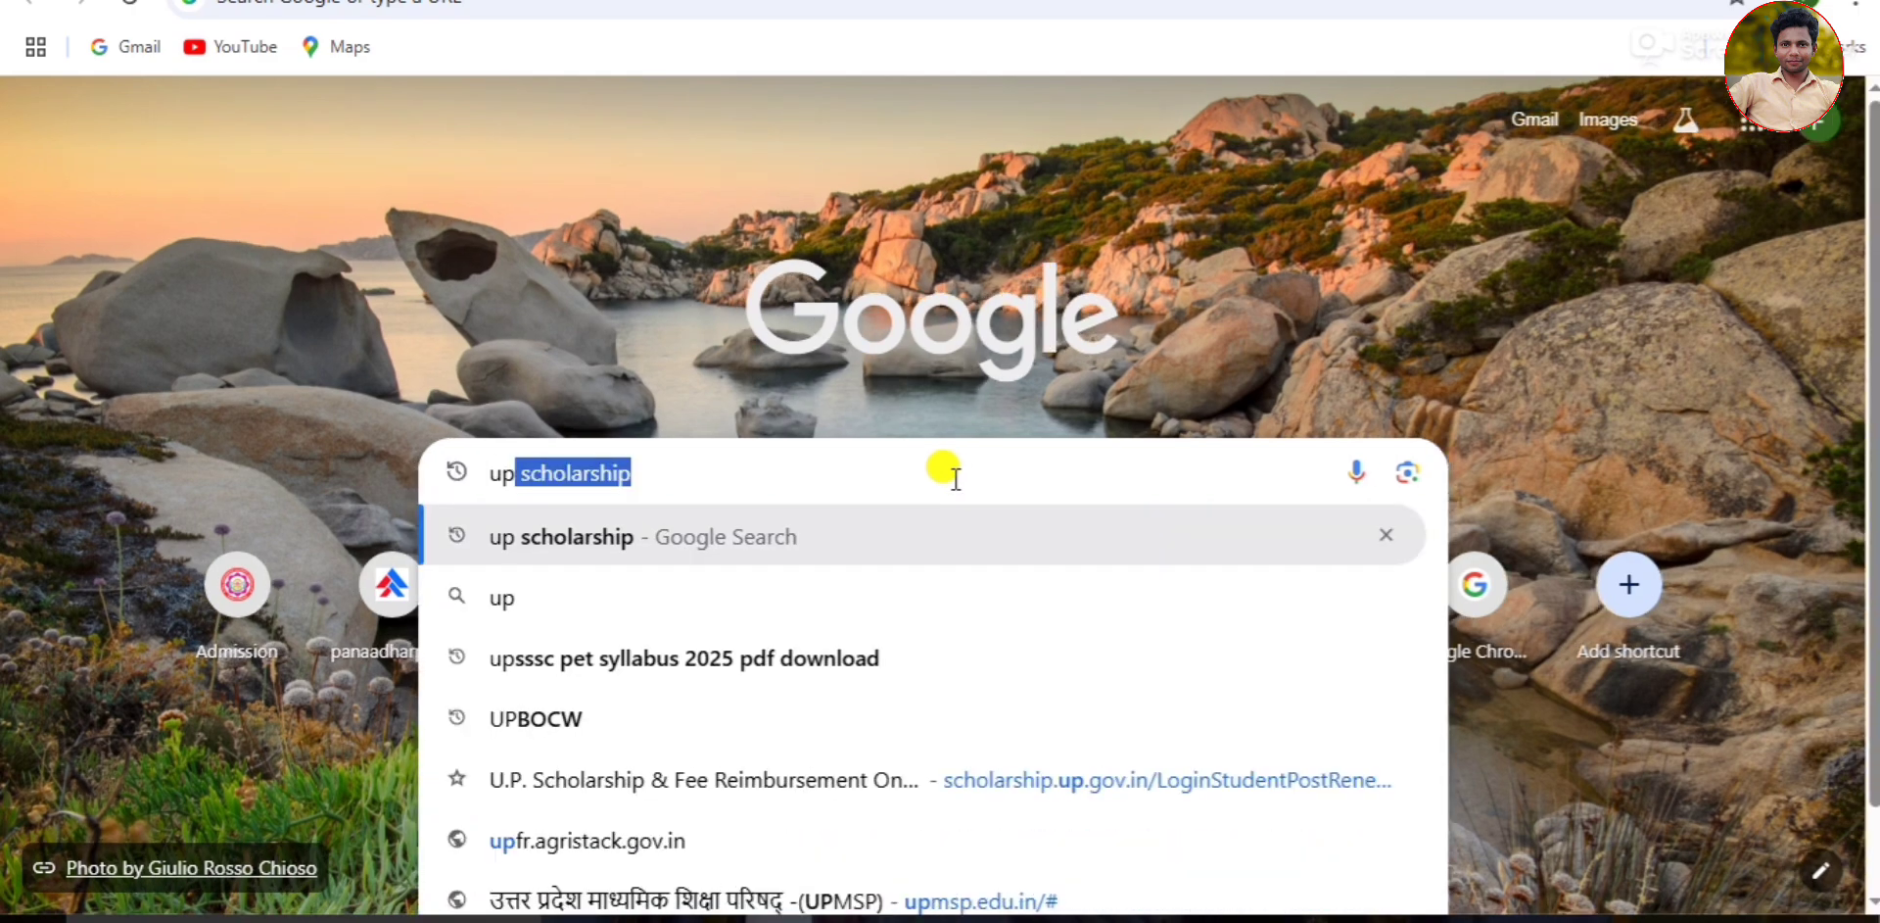
key("Return")
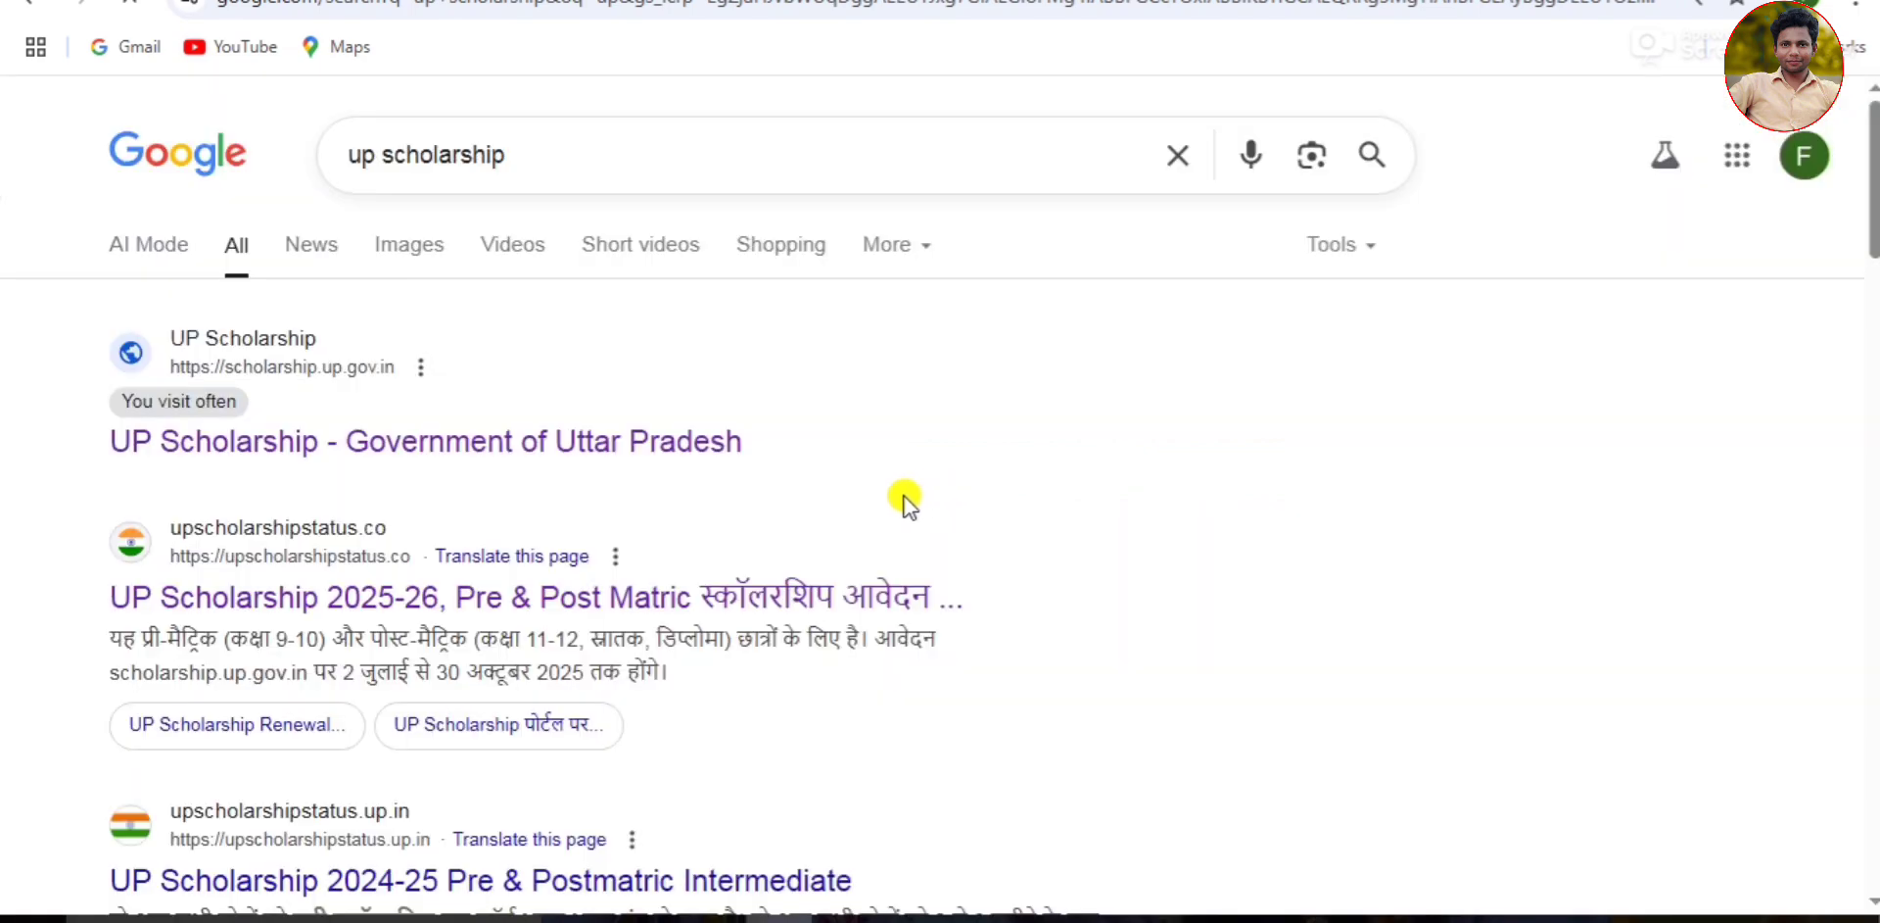
left_click(443, 446)
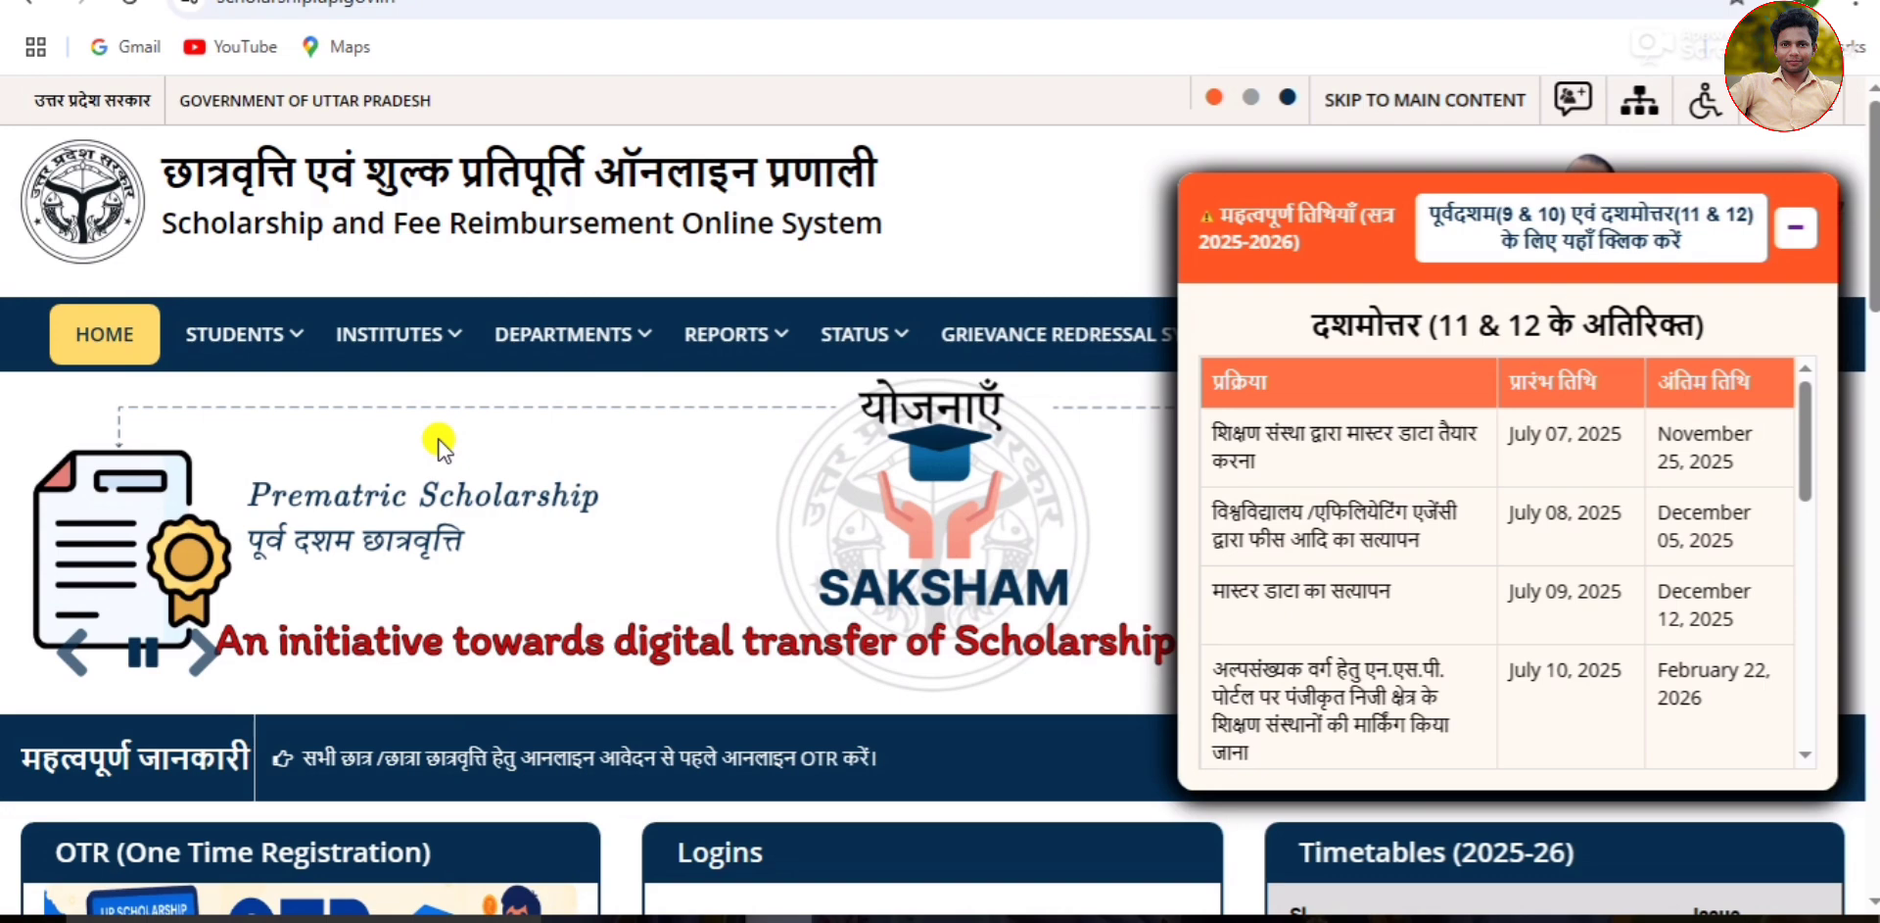
- Dismiss the important-dates popup on the UP Scholarship home page
left_click(1797, 226)
scroll(877, 472, "down", 1)
scroll(878, 472, "down", 5)
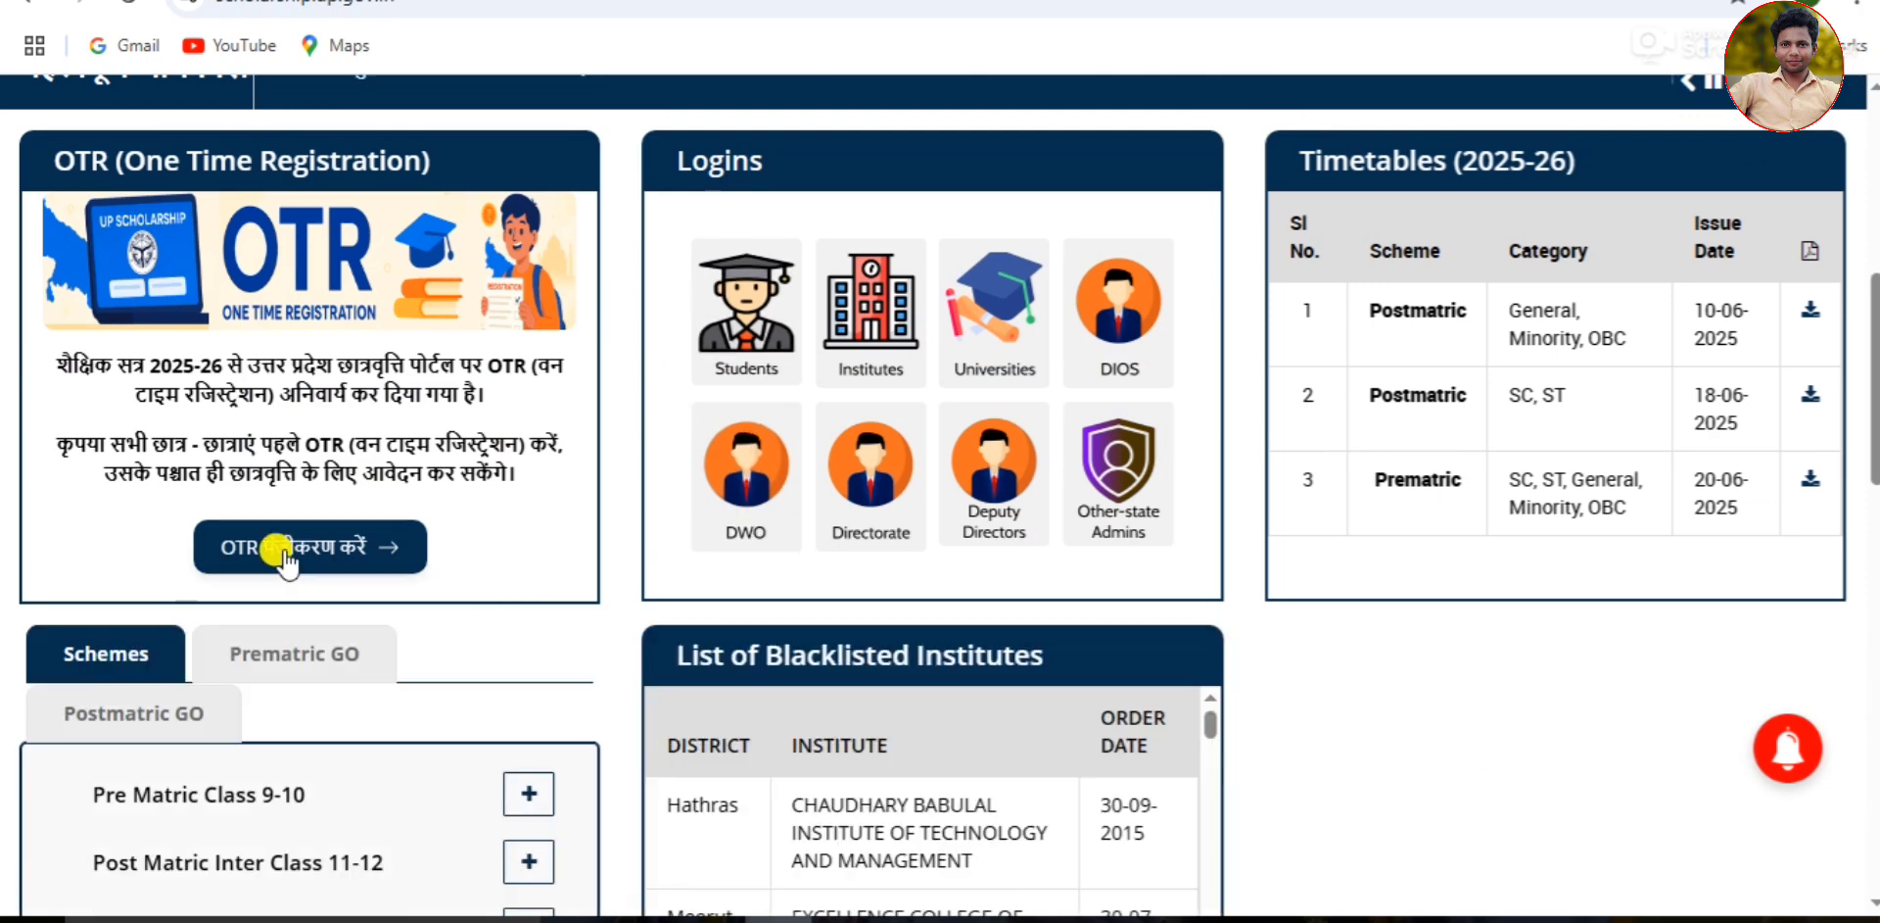
- Open the One Time Registration guidelines and tick the OTR consent declaration
left_click(284, 552)
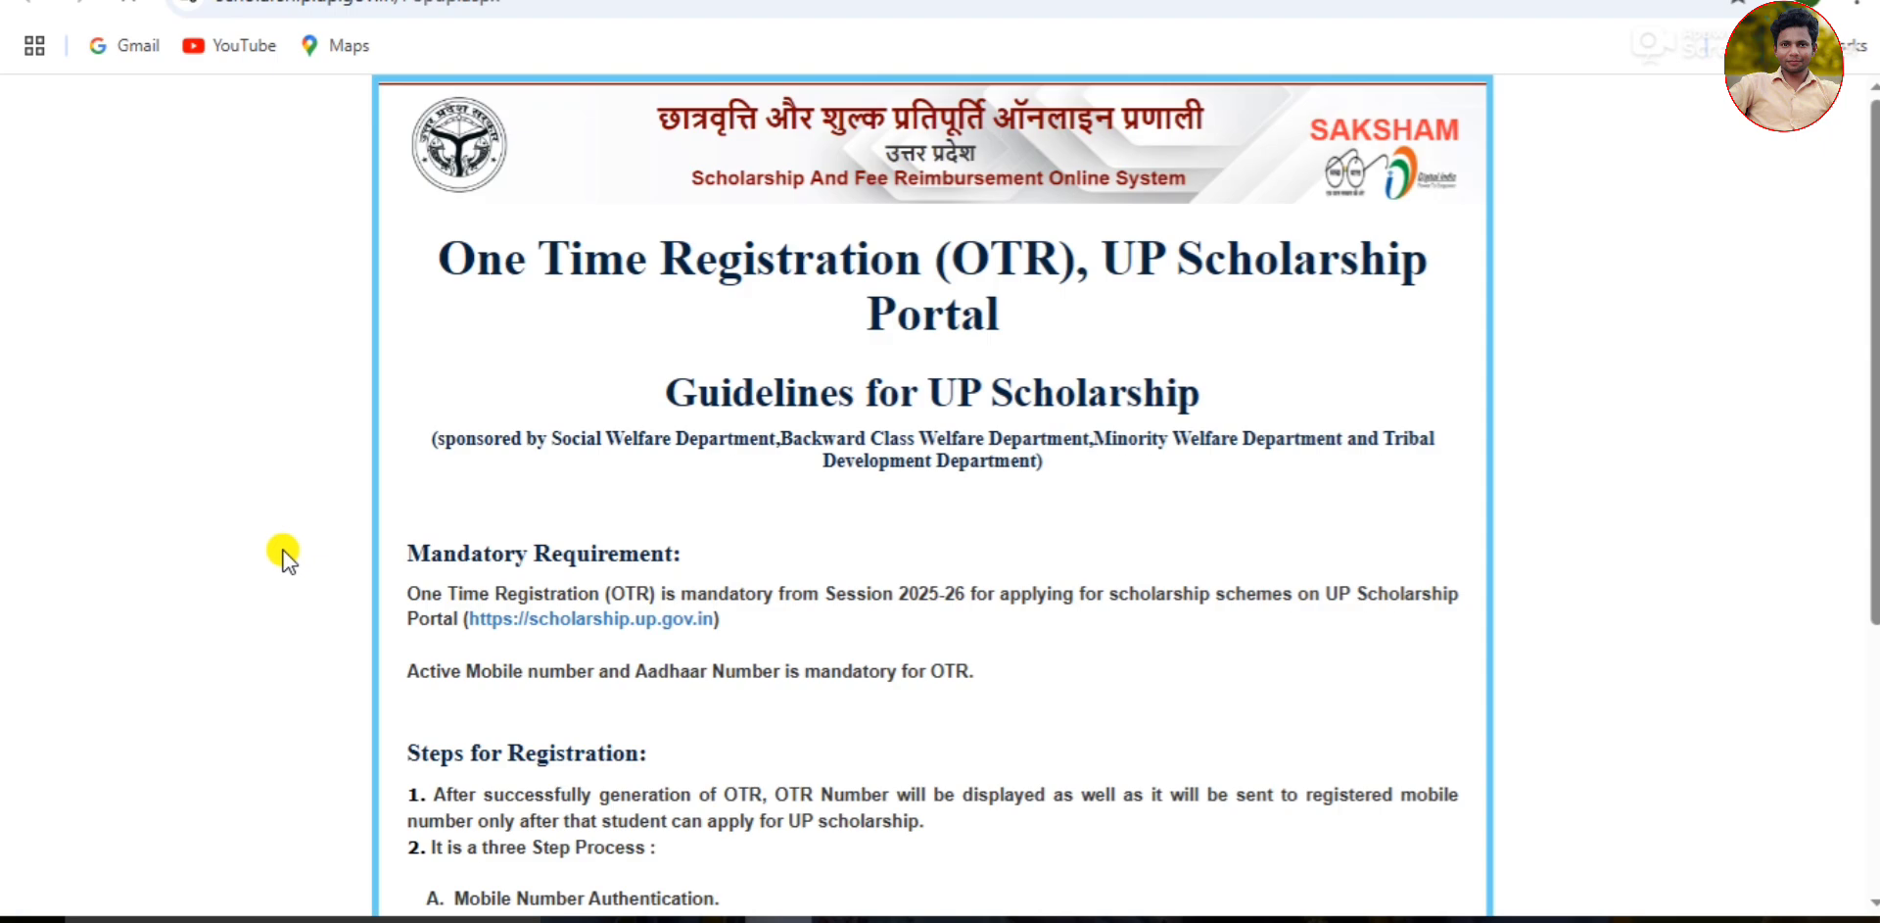
scroll(298, 570, "down", 3)
scroll(408, 546, "up", 2)
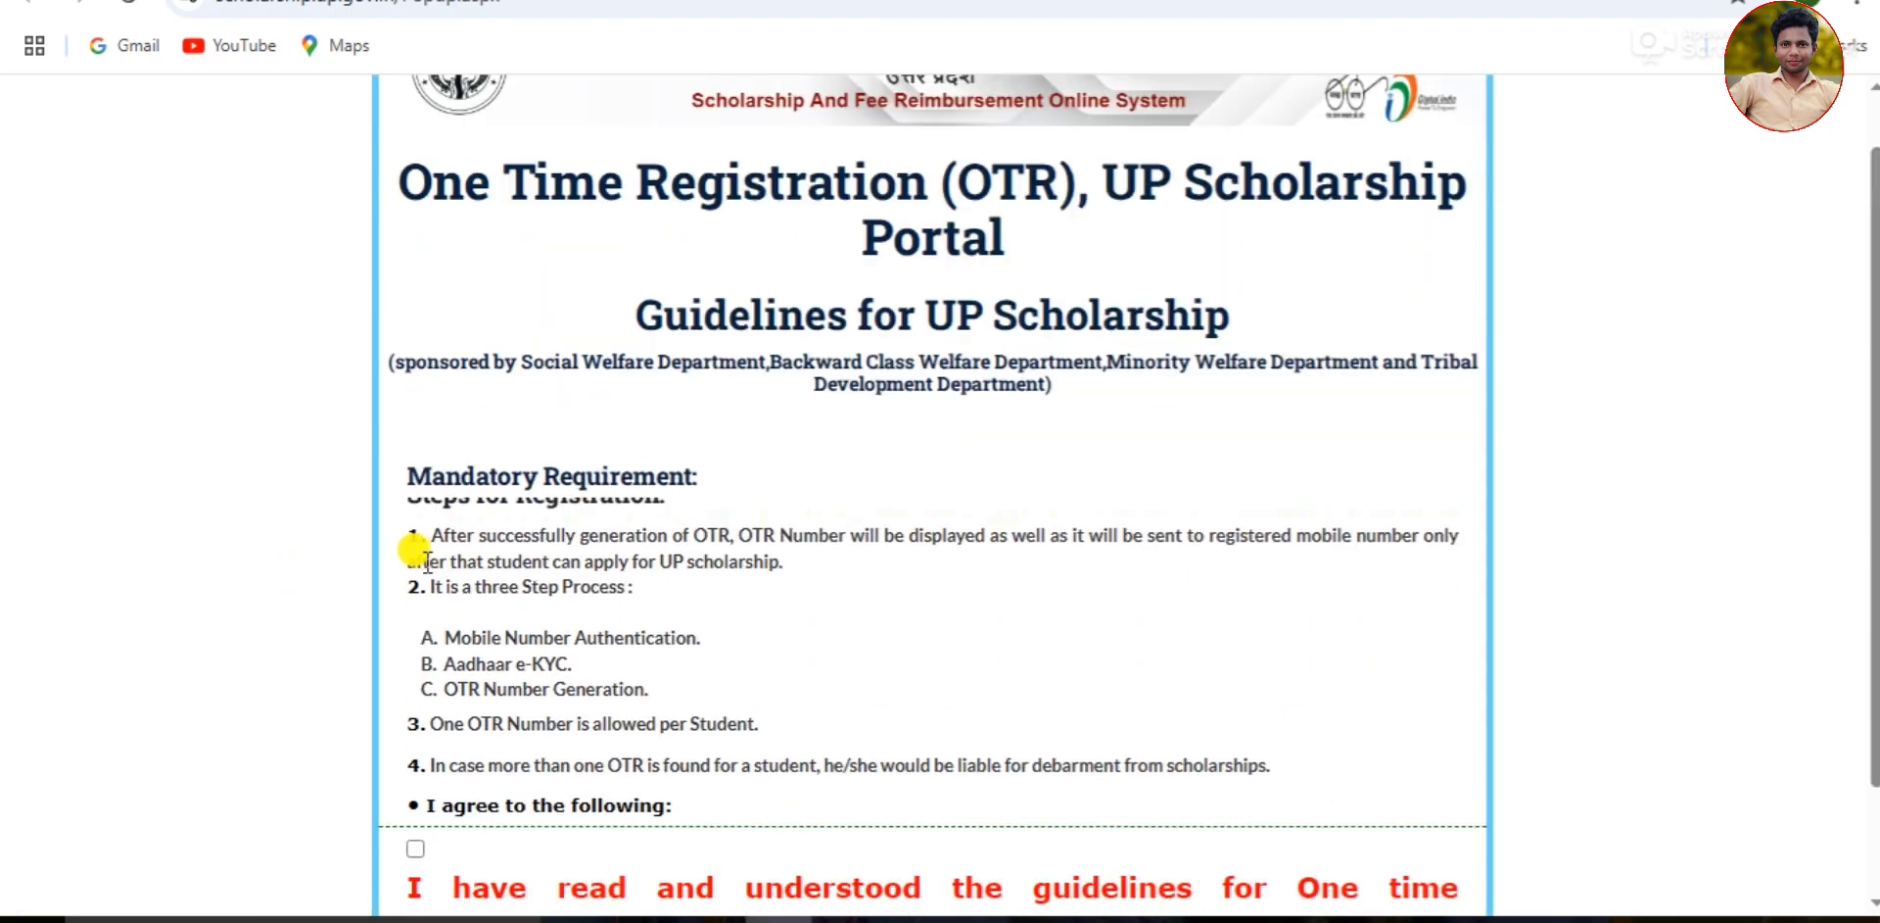
scroll(940, 436, "down", 4)
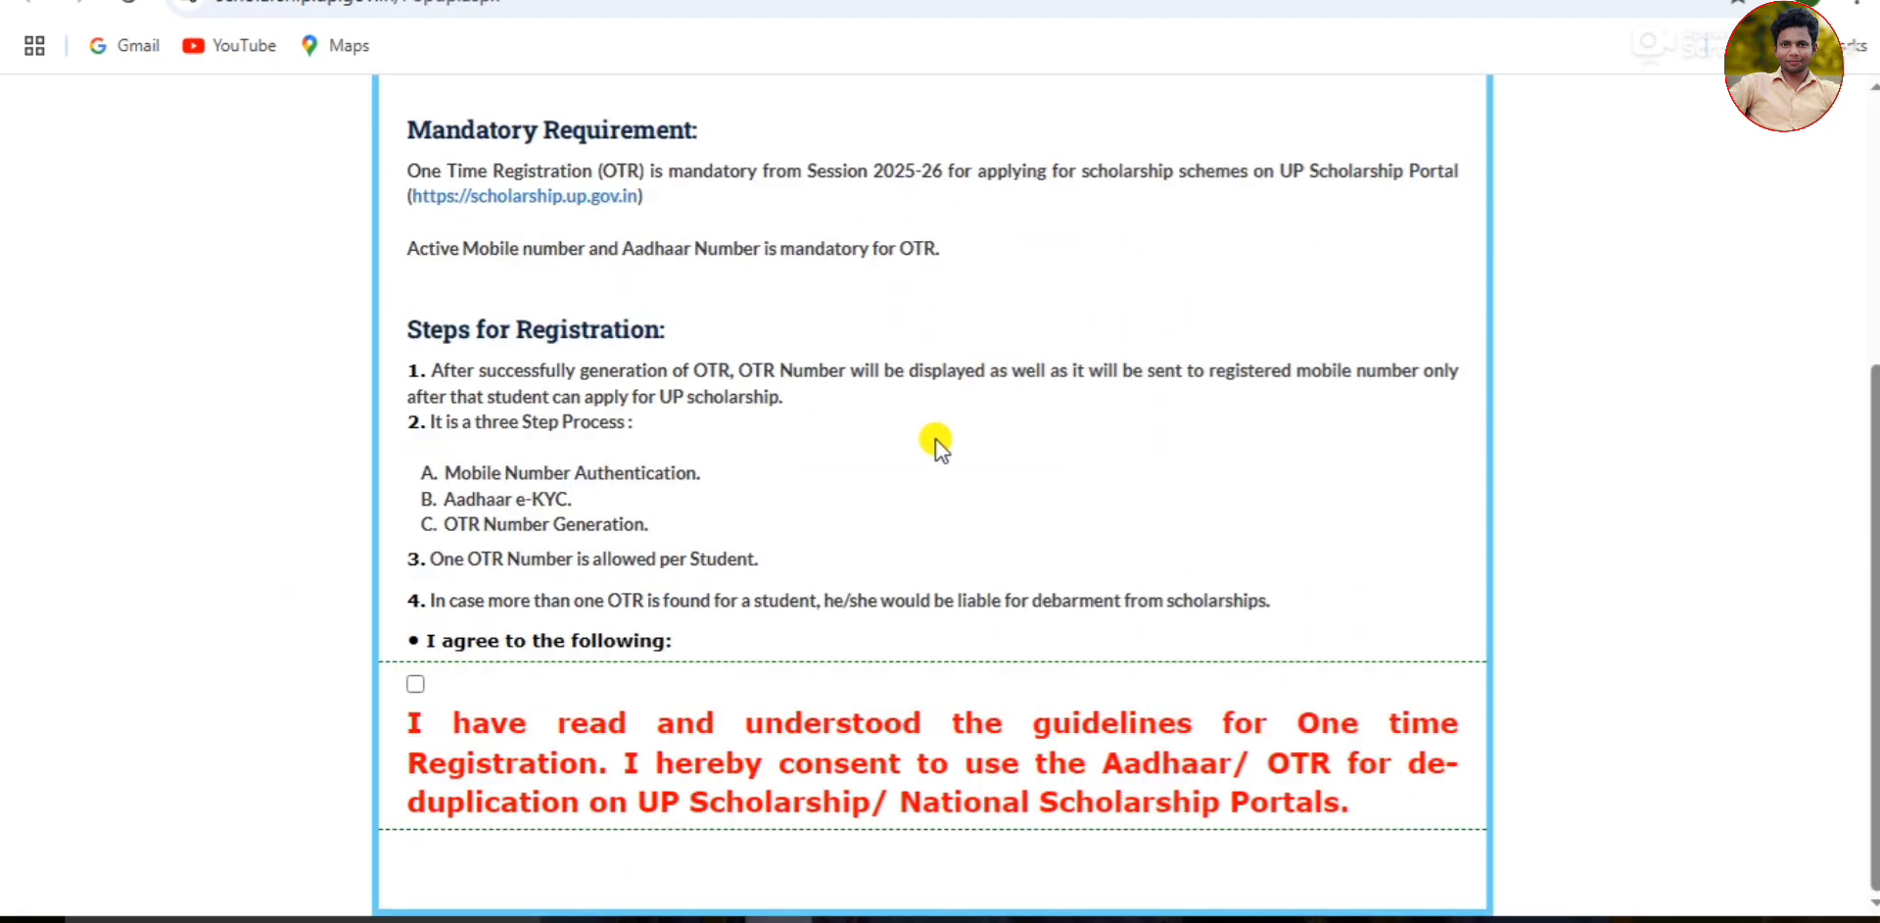
left_click(415, 683)
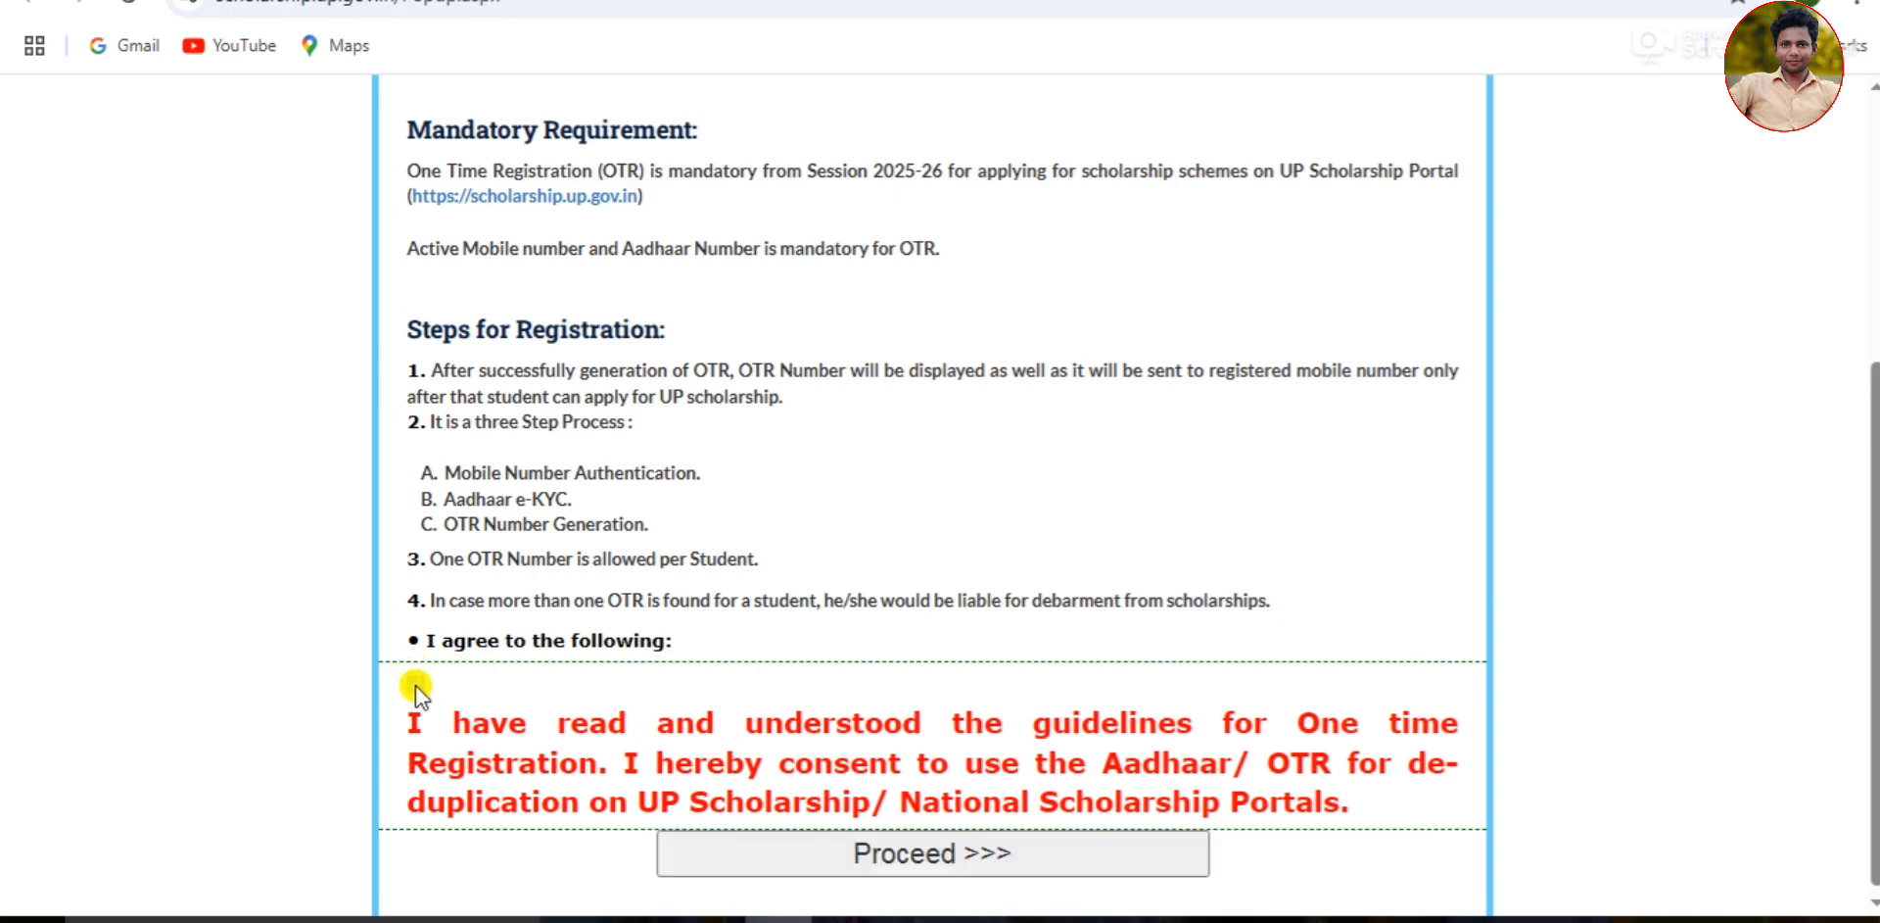
- Proceed to mobile verification and select the अन्य पिछड़ा वर्ग category
left_click(897, 862)
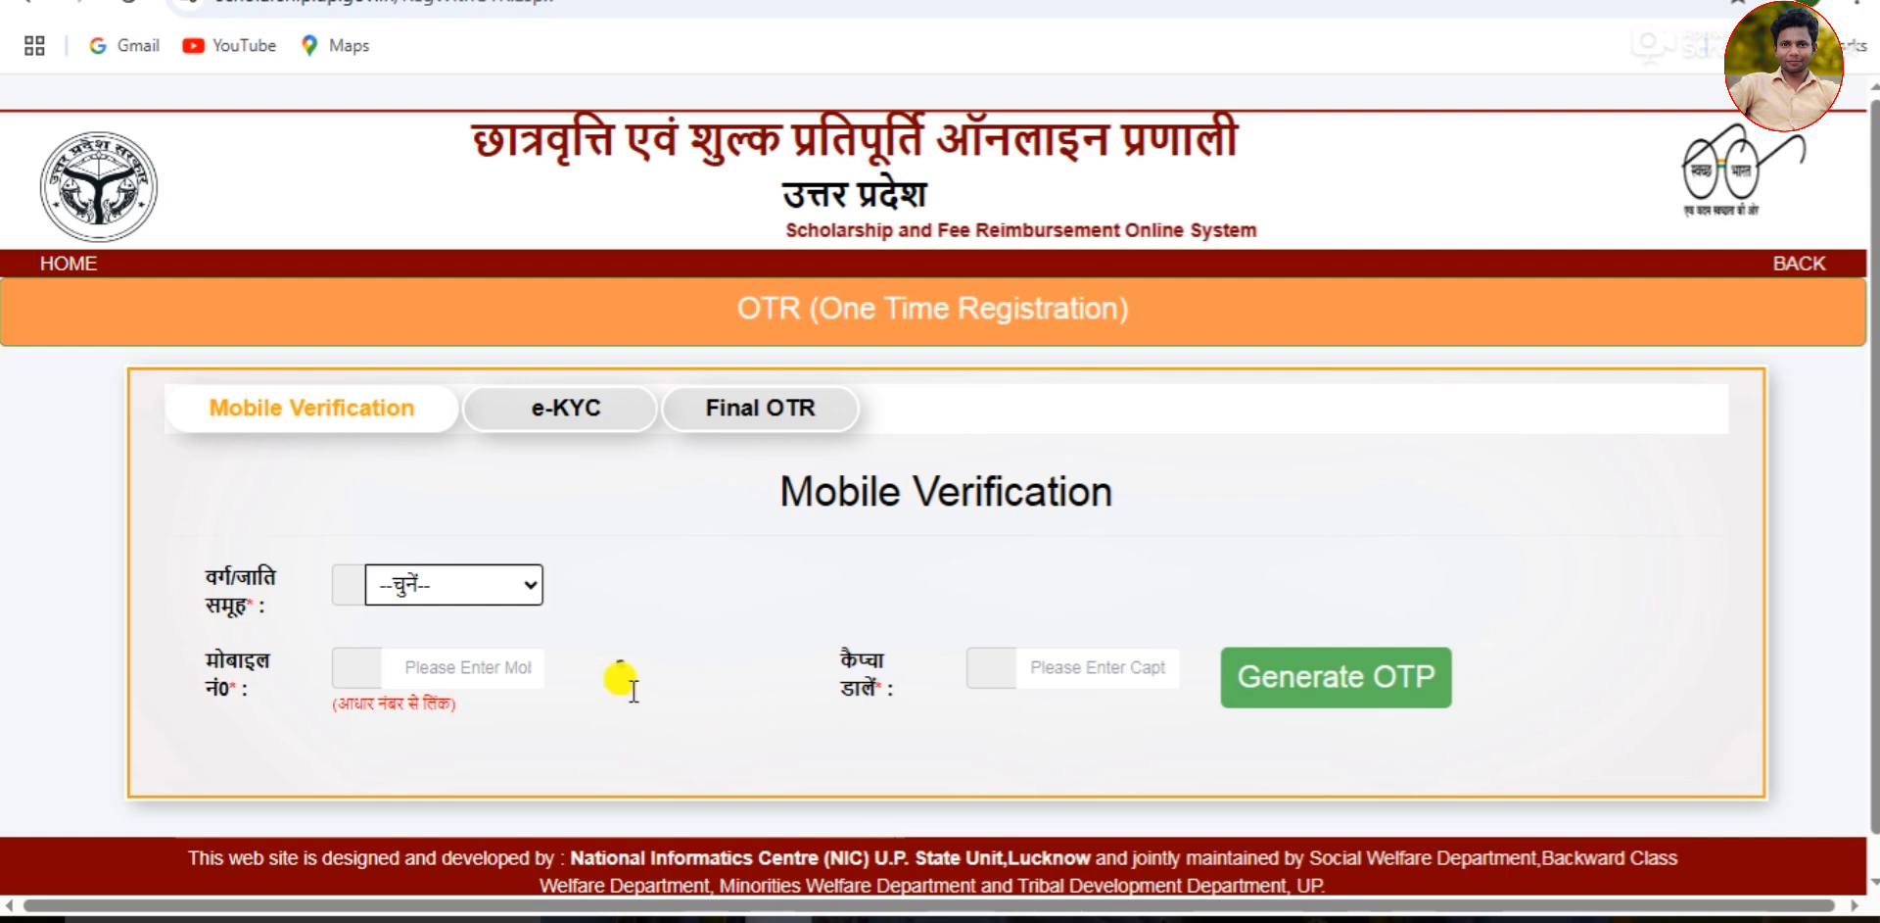
scroll(631, 690, "down", 1)
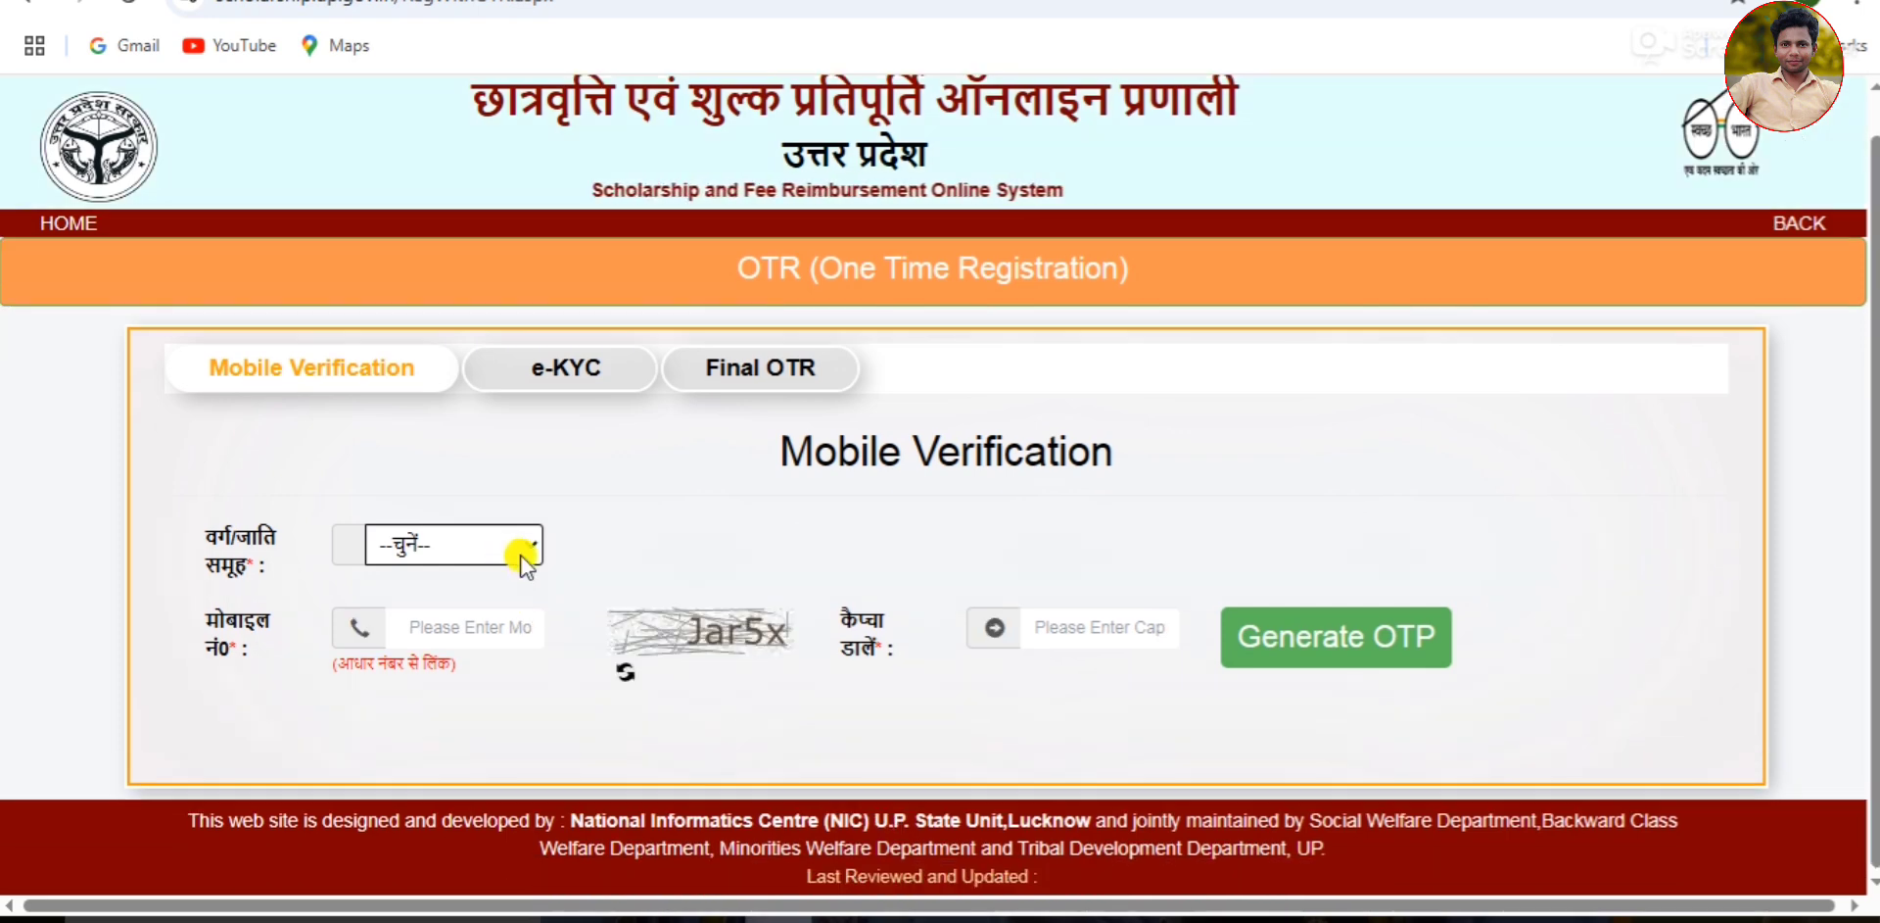
left_click(526, 560)
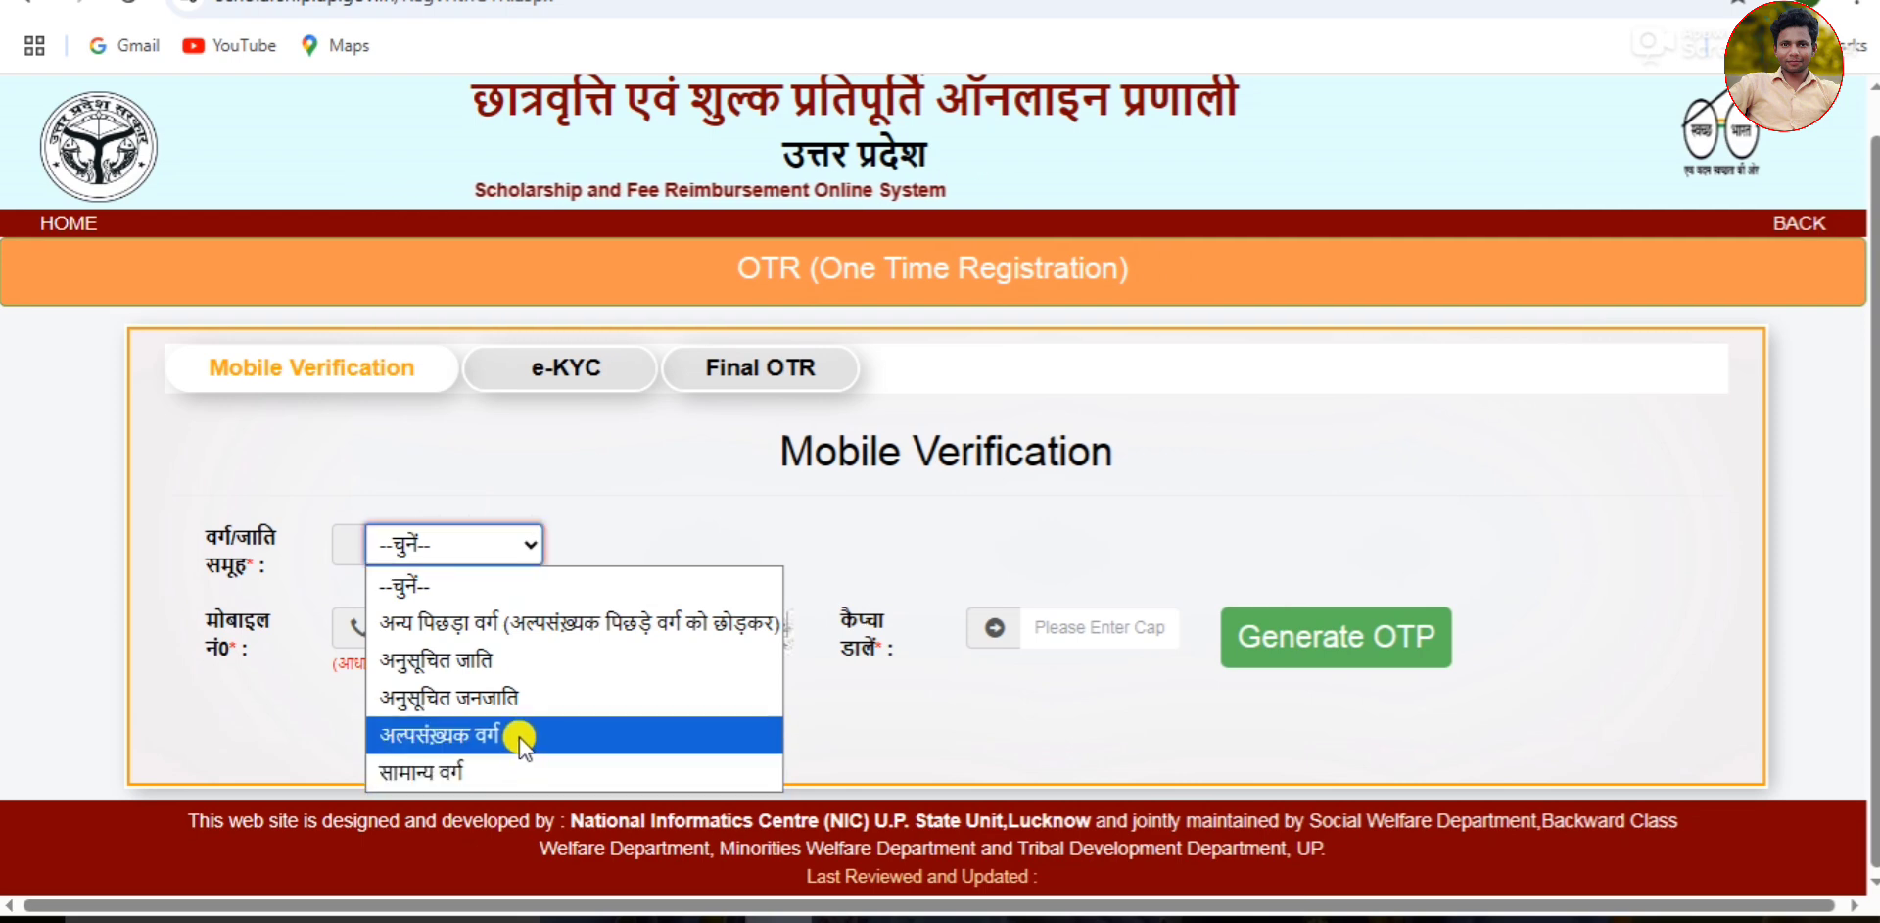
left_click(548, 615)
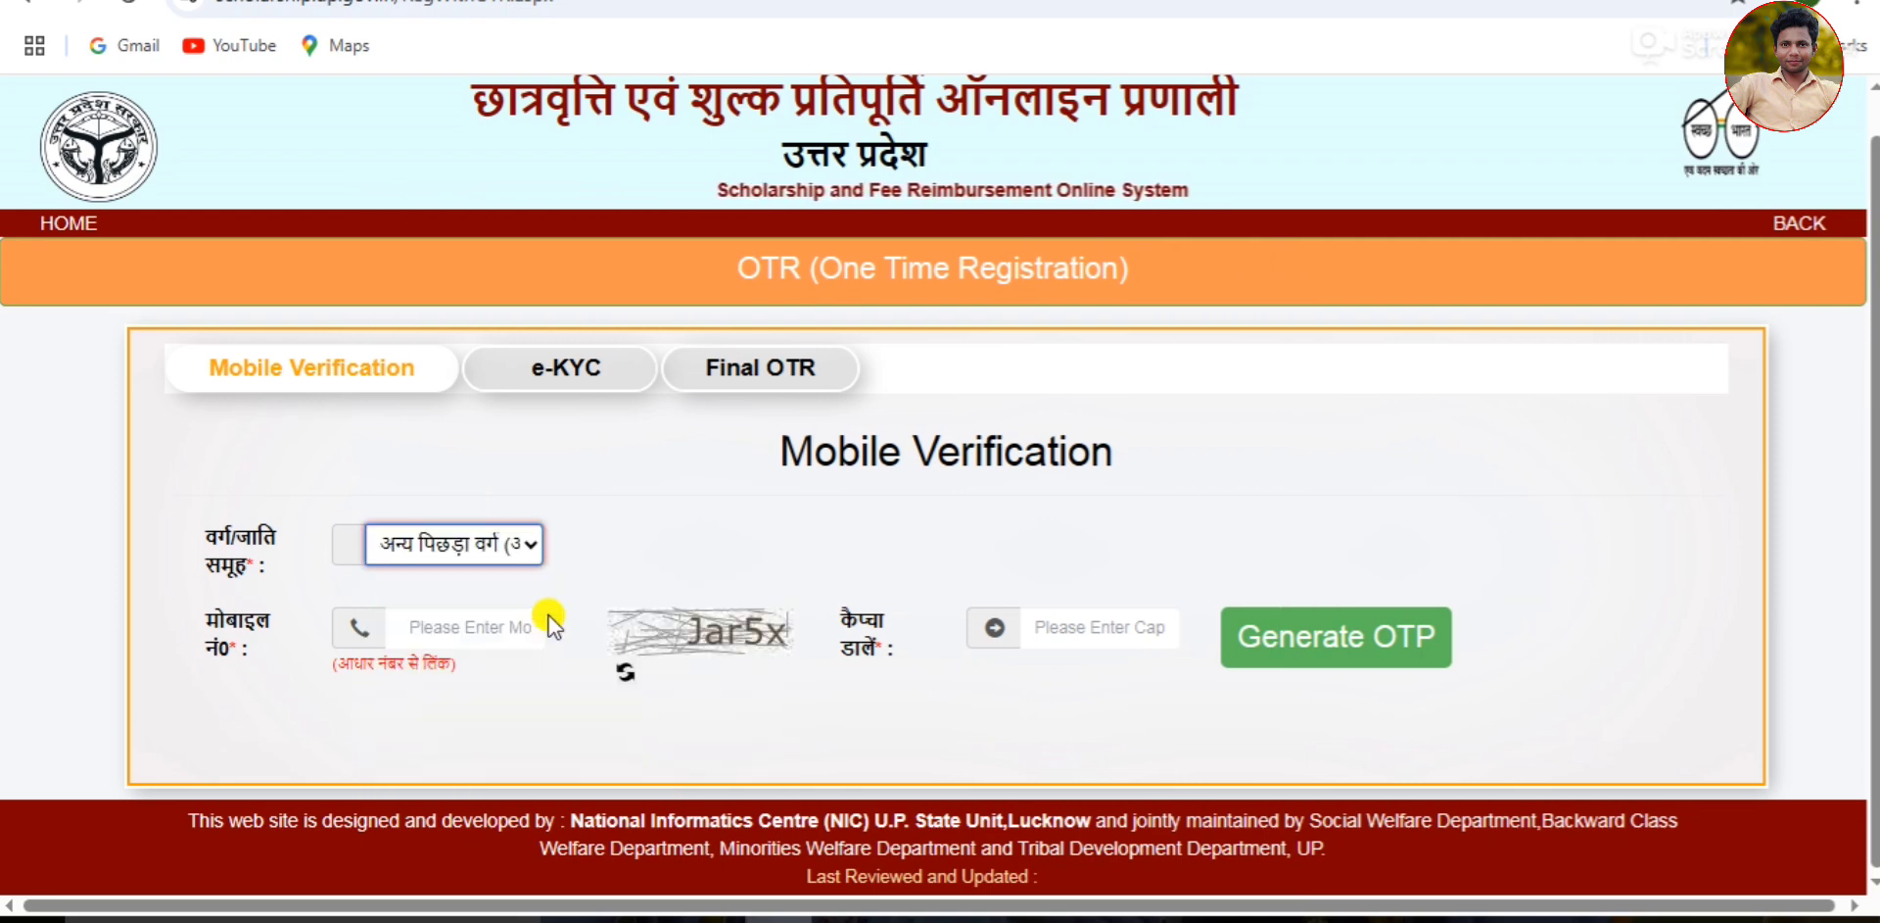
left_click(636, 487)
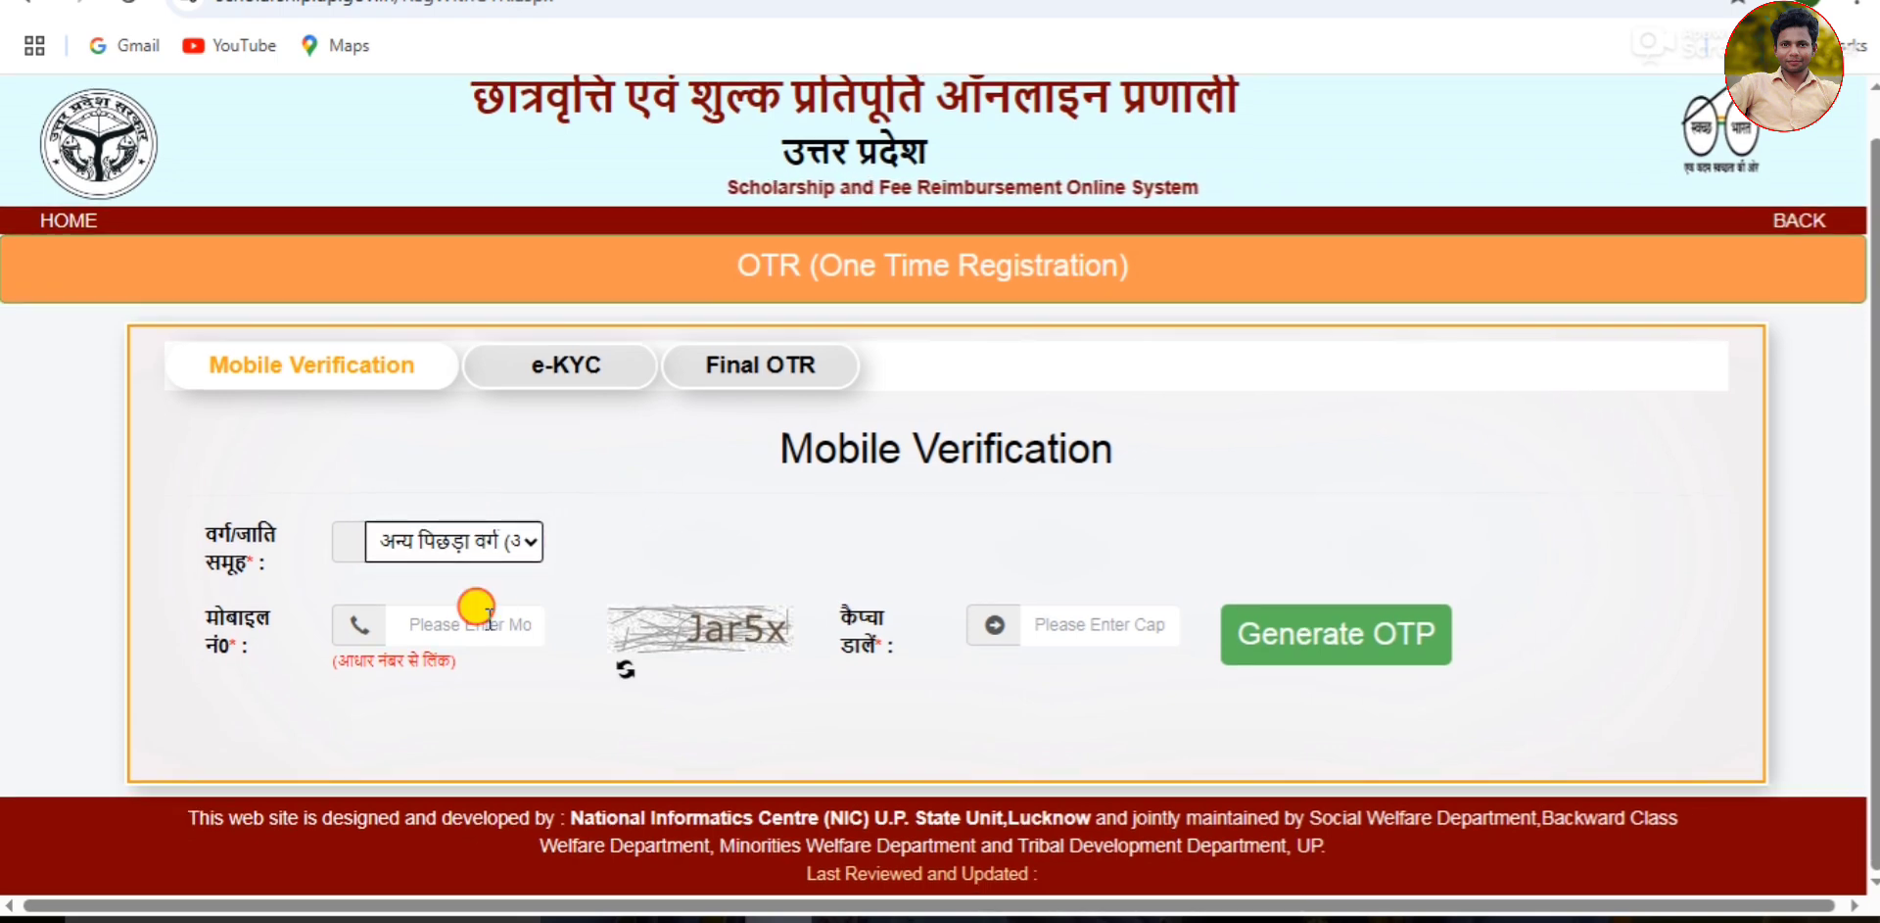
- Enter the student's mobile number and the captcha text
left_click(490, 617)
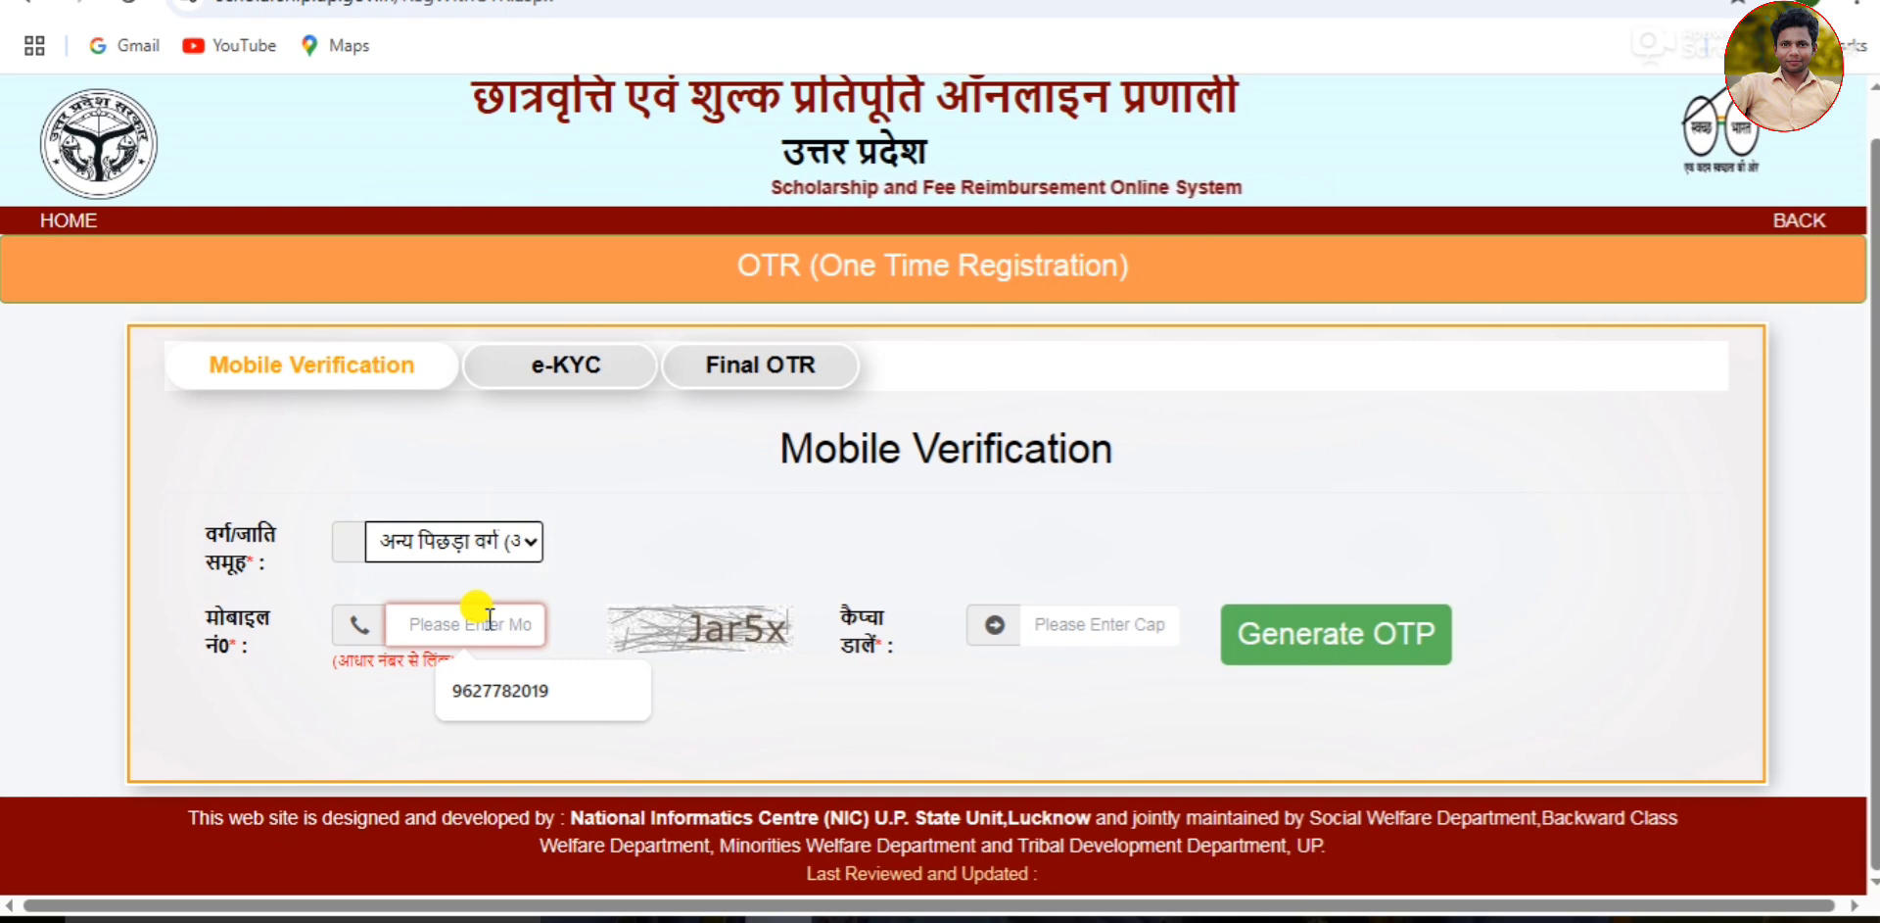
type("93")
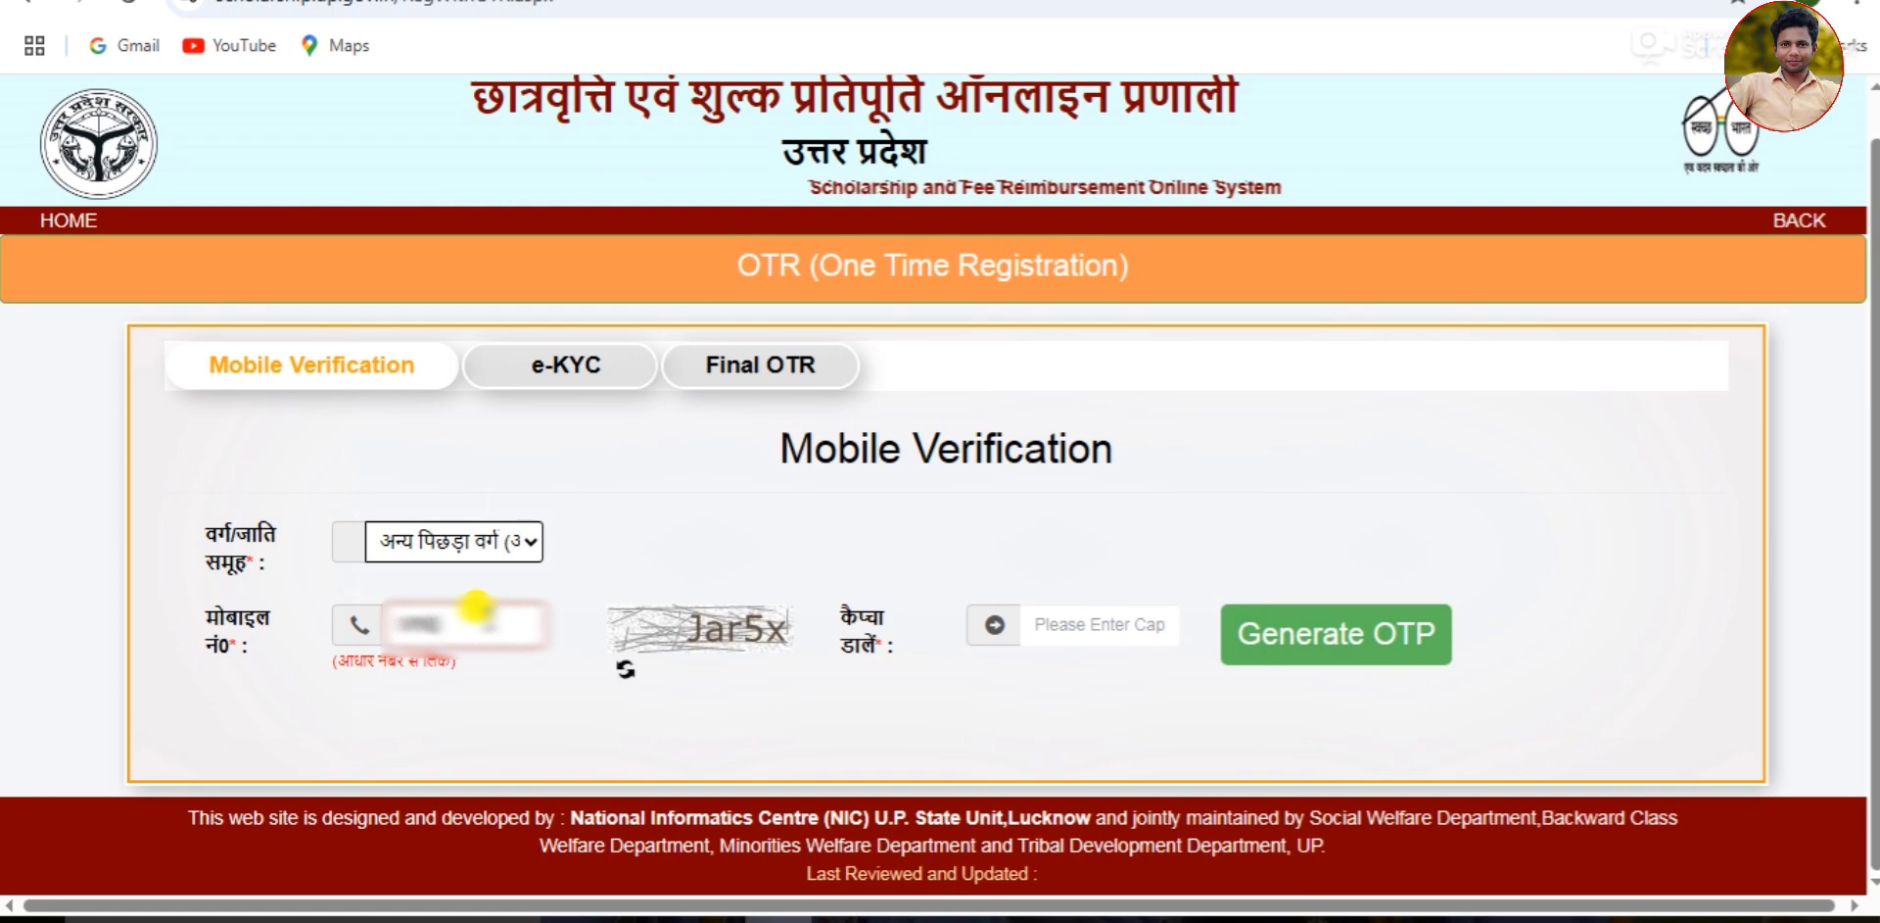
type("***")
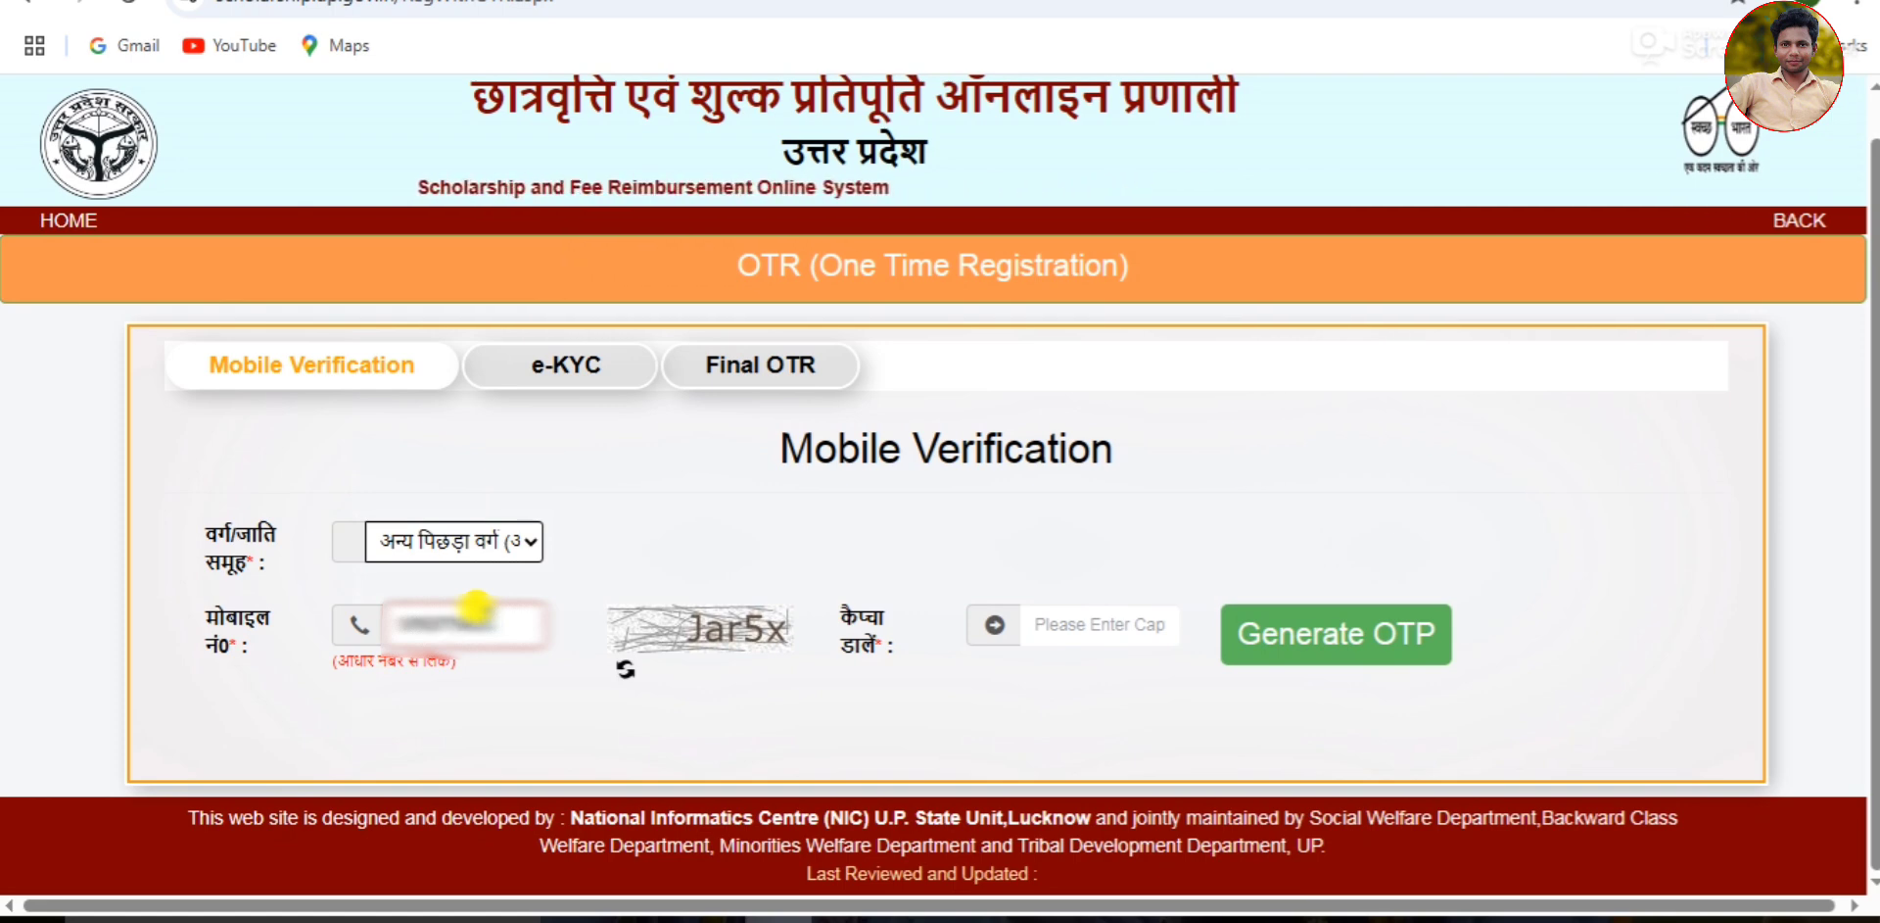
left_click(1102, 627)
type("Jar")
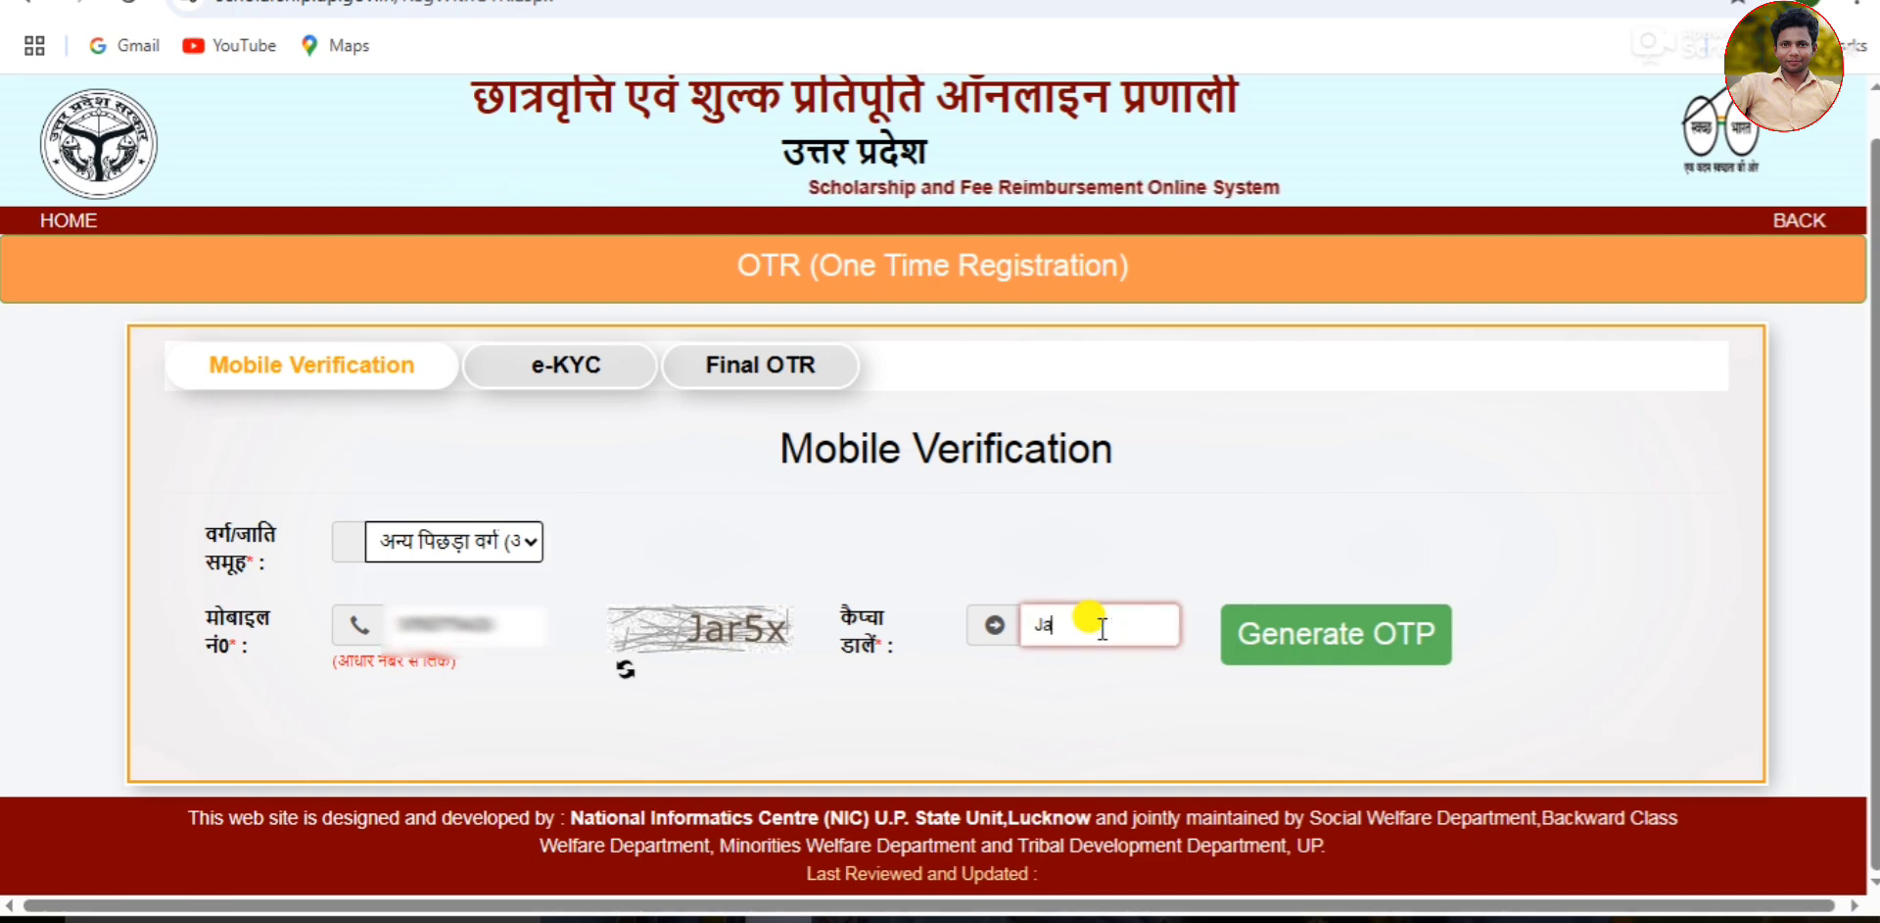
type("5x")
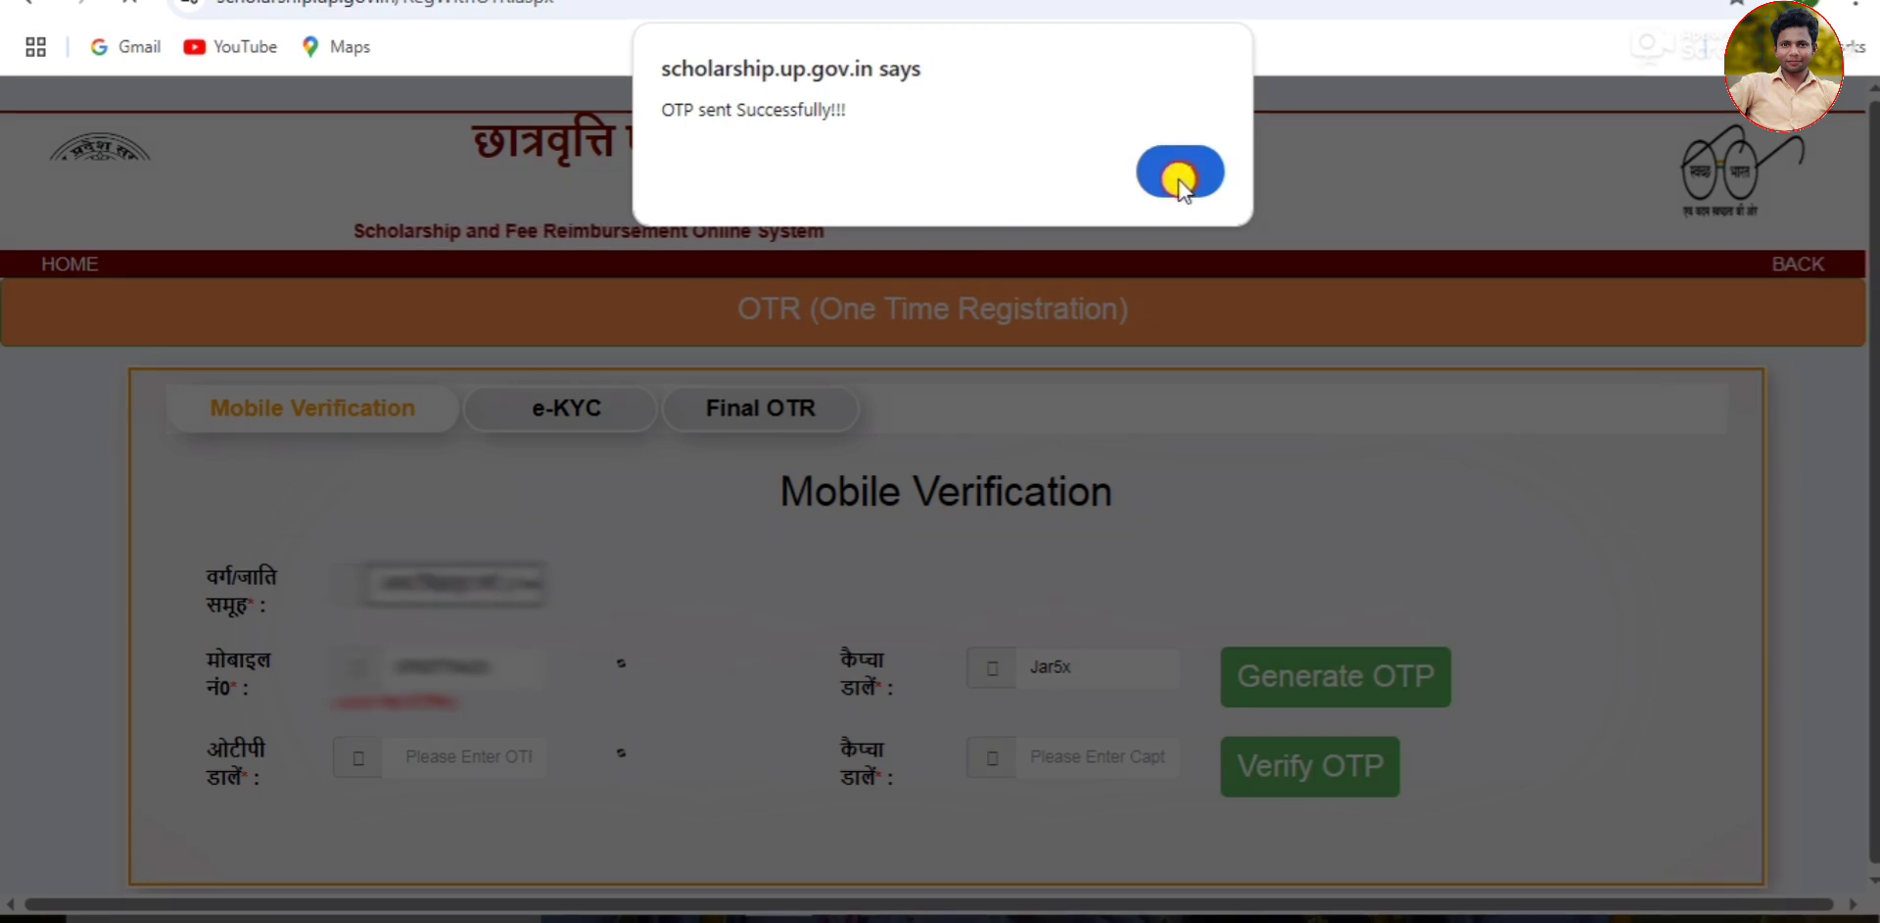
- Acknowledge the OTP-sent alert, enter the received OTP and captcha, and verify the mobile number
left_click(1179, 180)
scroll(818, 684, "down", 2)
left_click(453, 627)
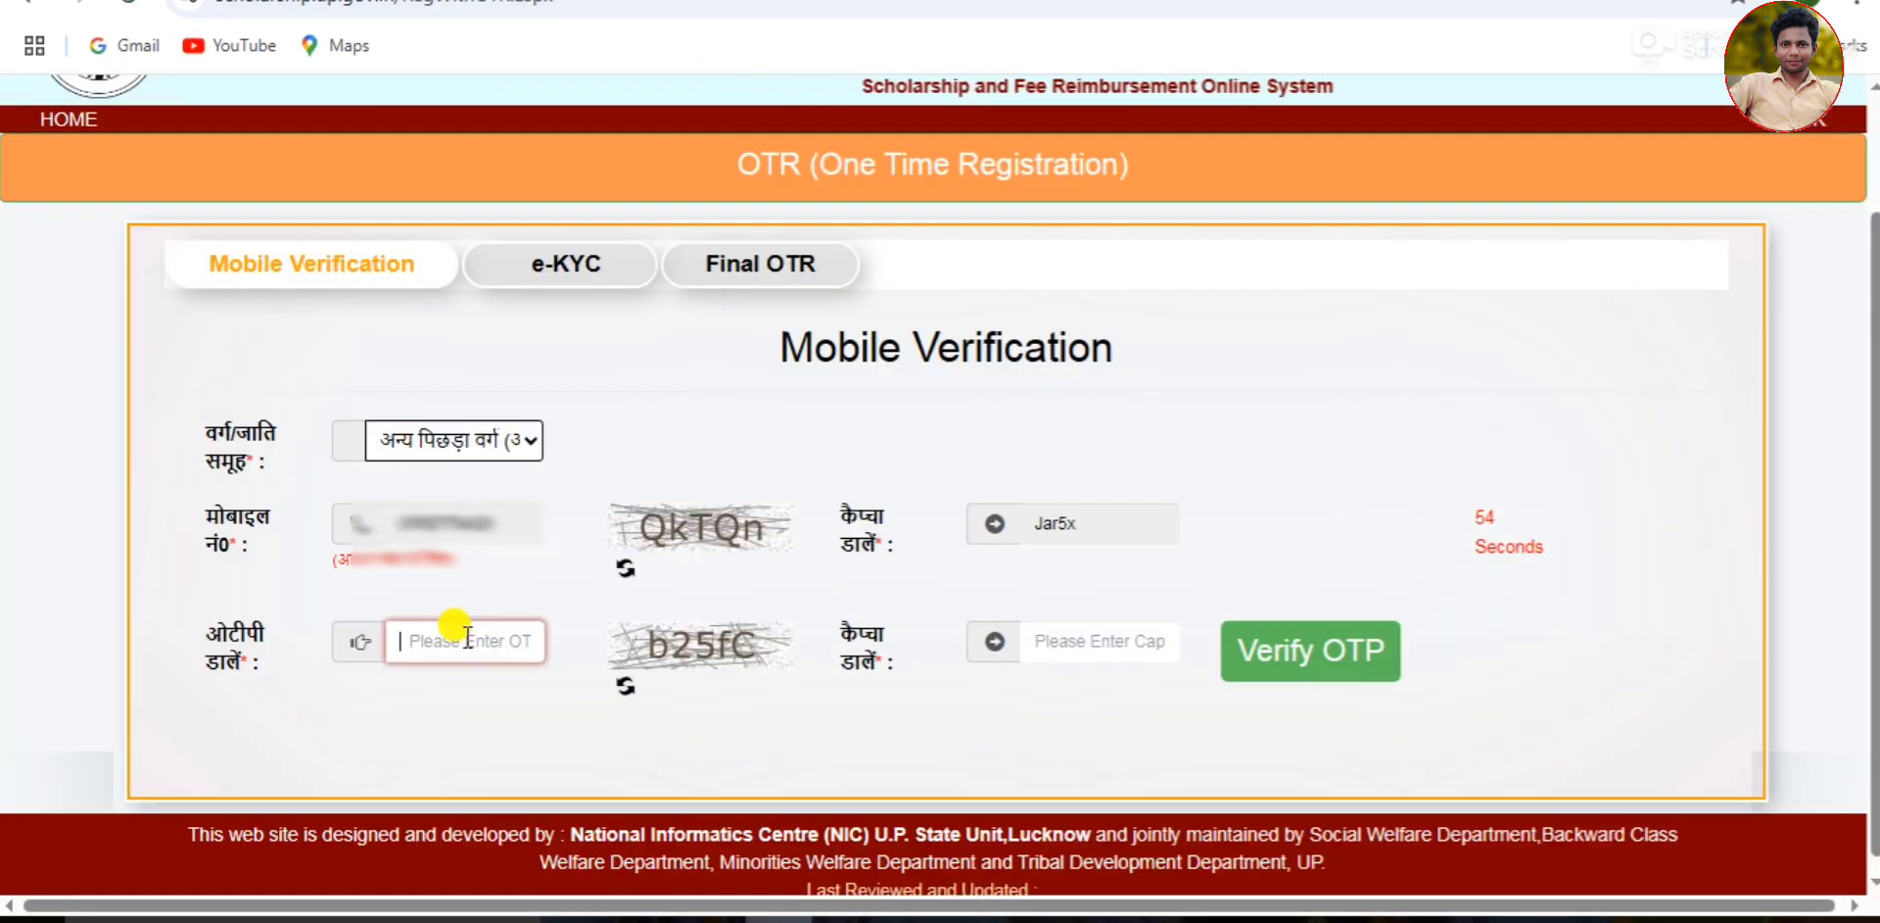
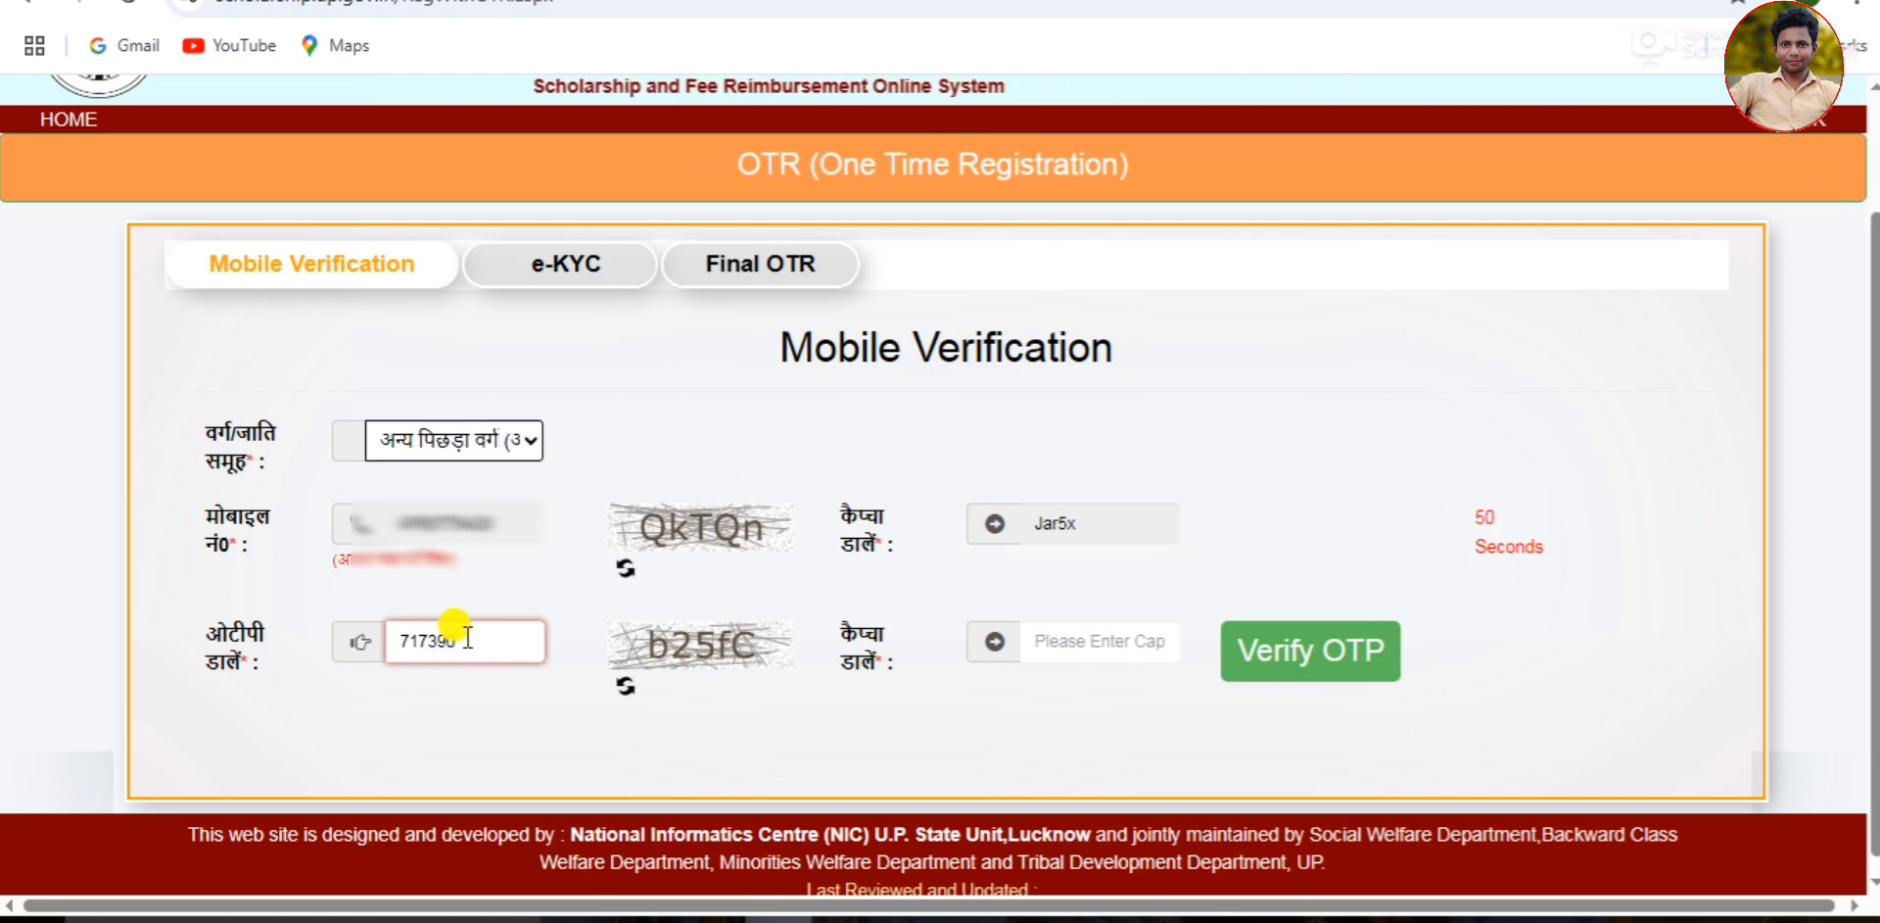
left_click(1119, 642)
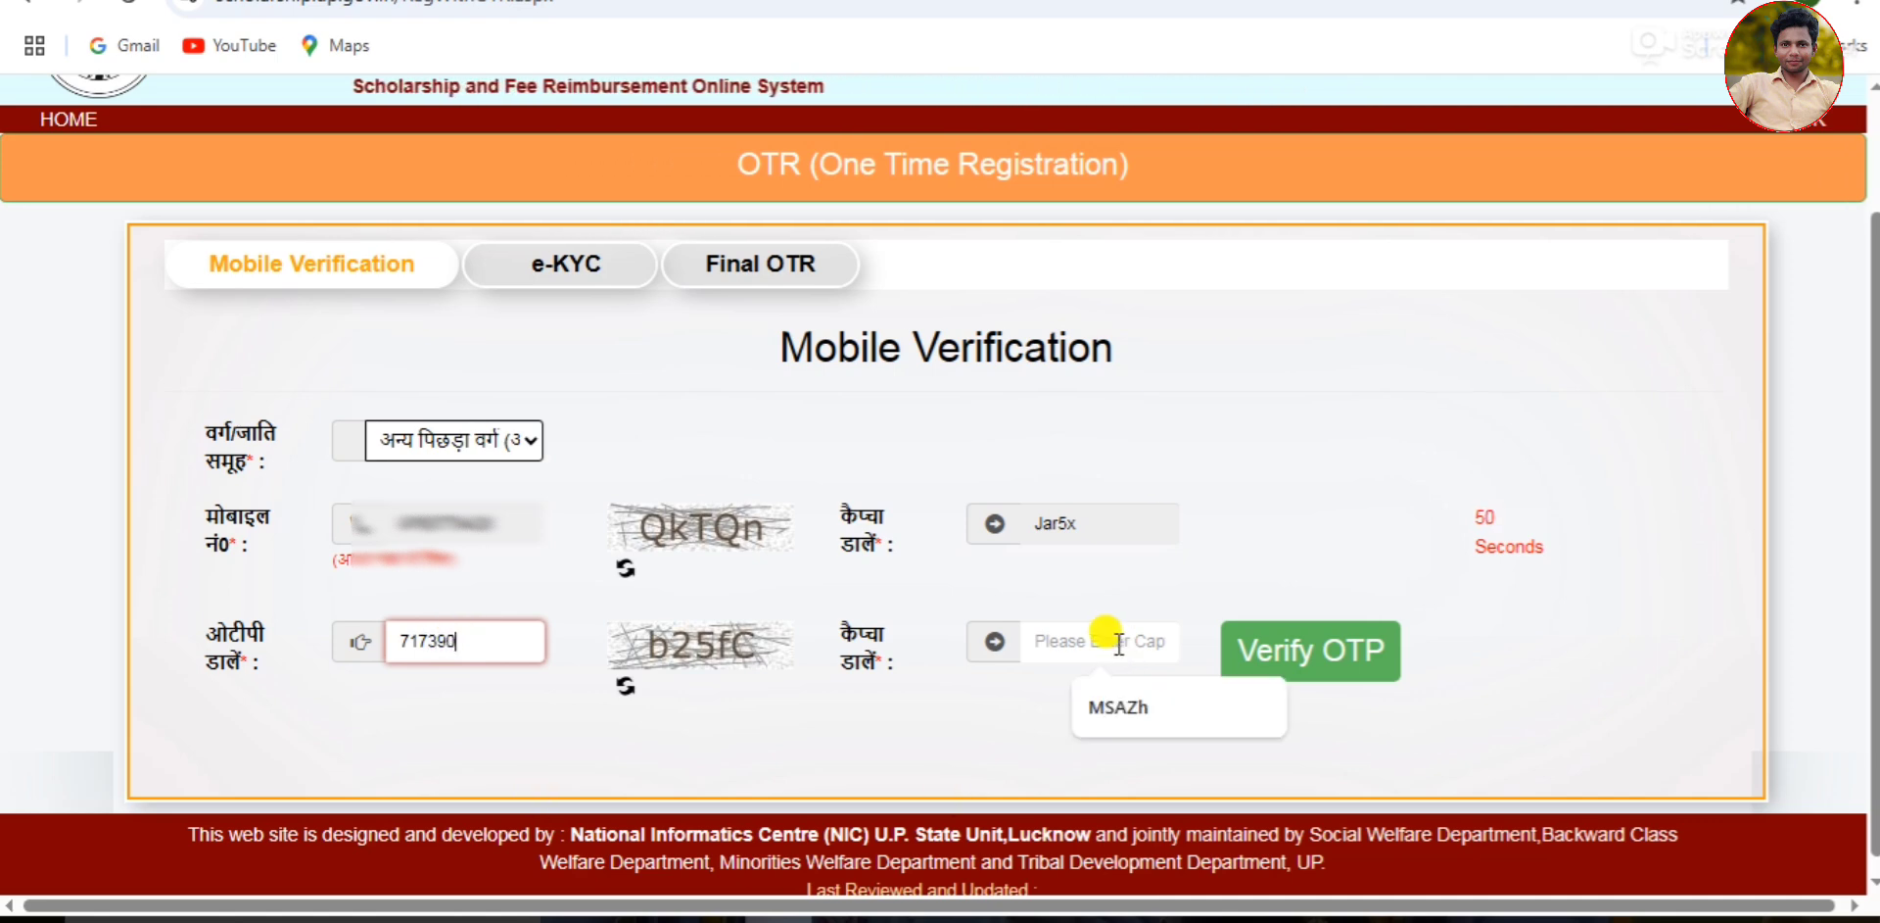
left_click(1120, 641)
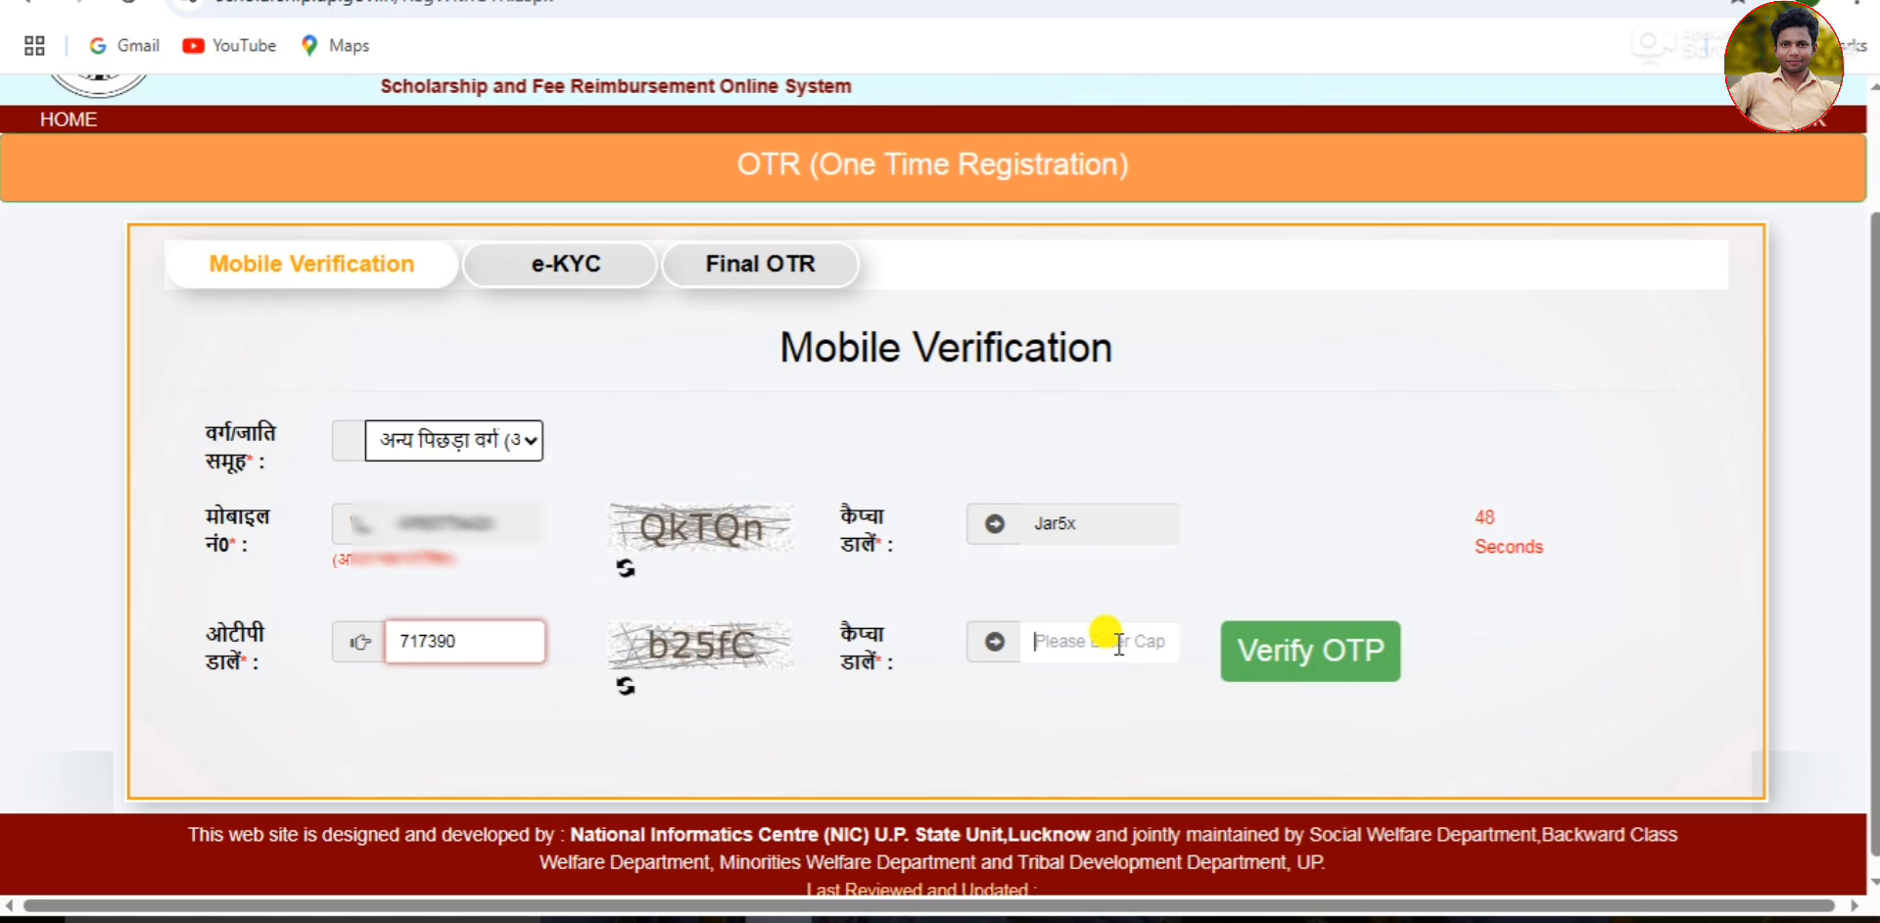
type("b25")
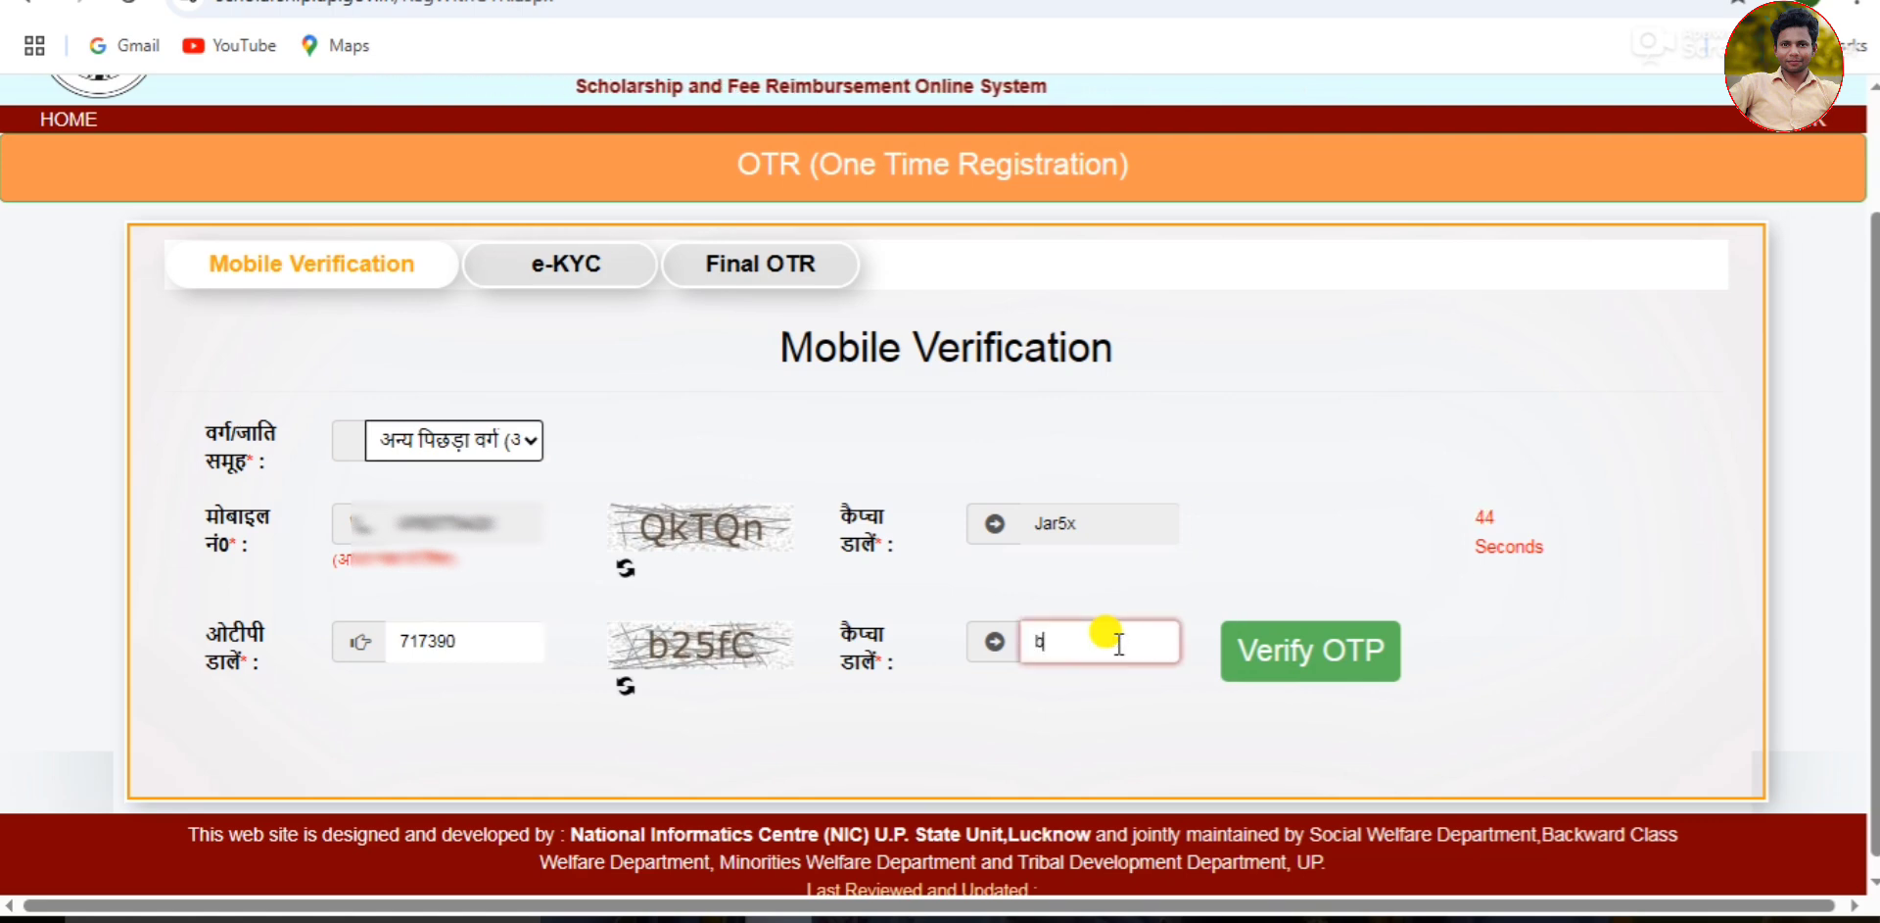
type("fC")
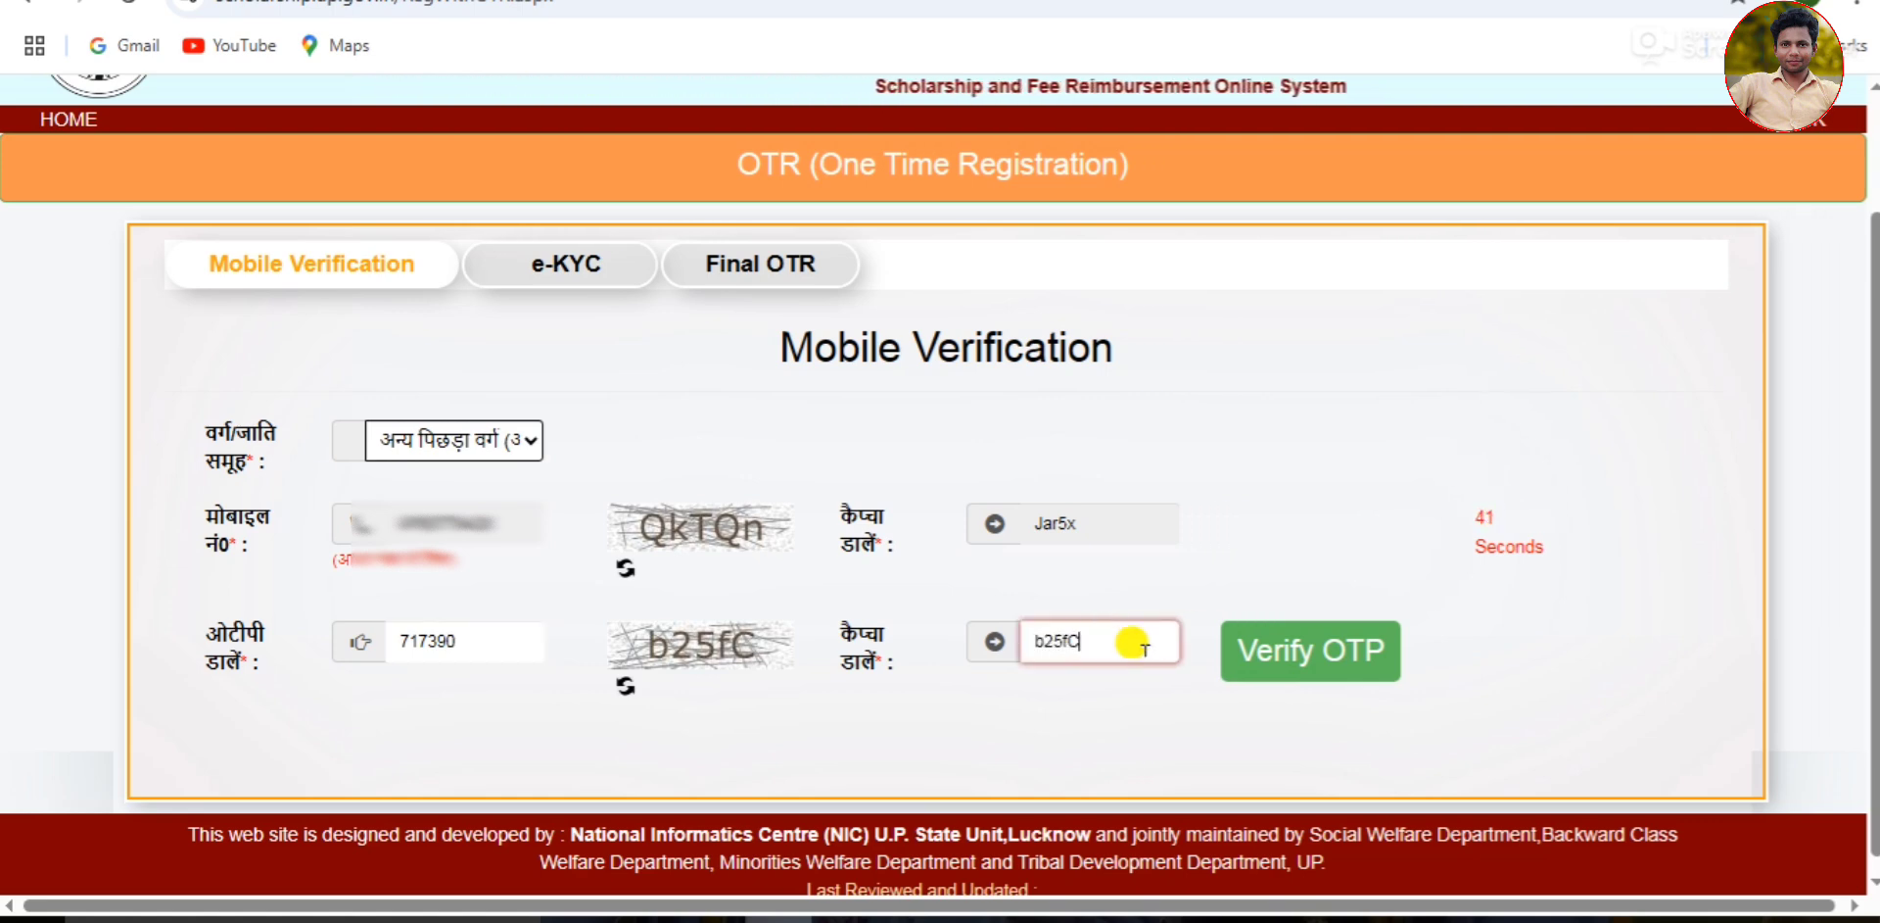
left_click(1295, 654)
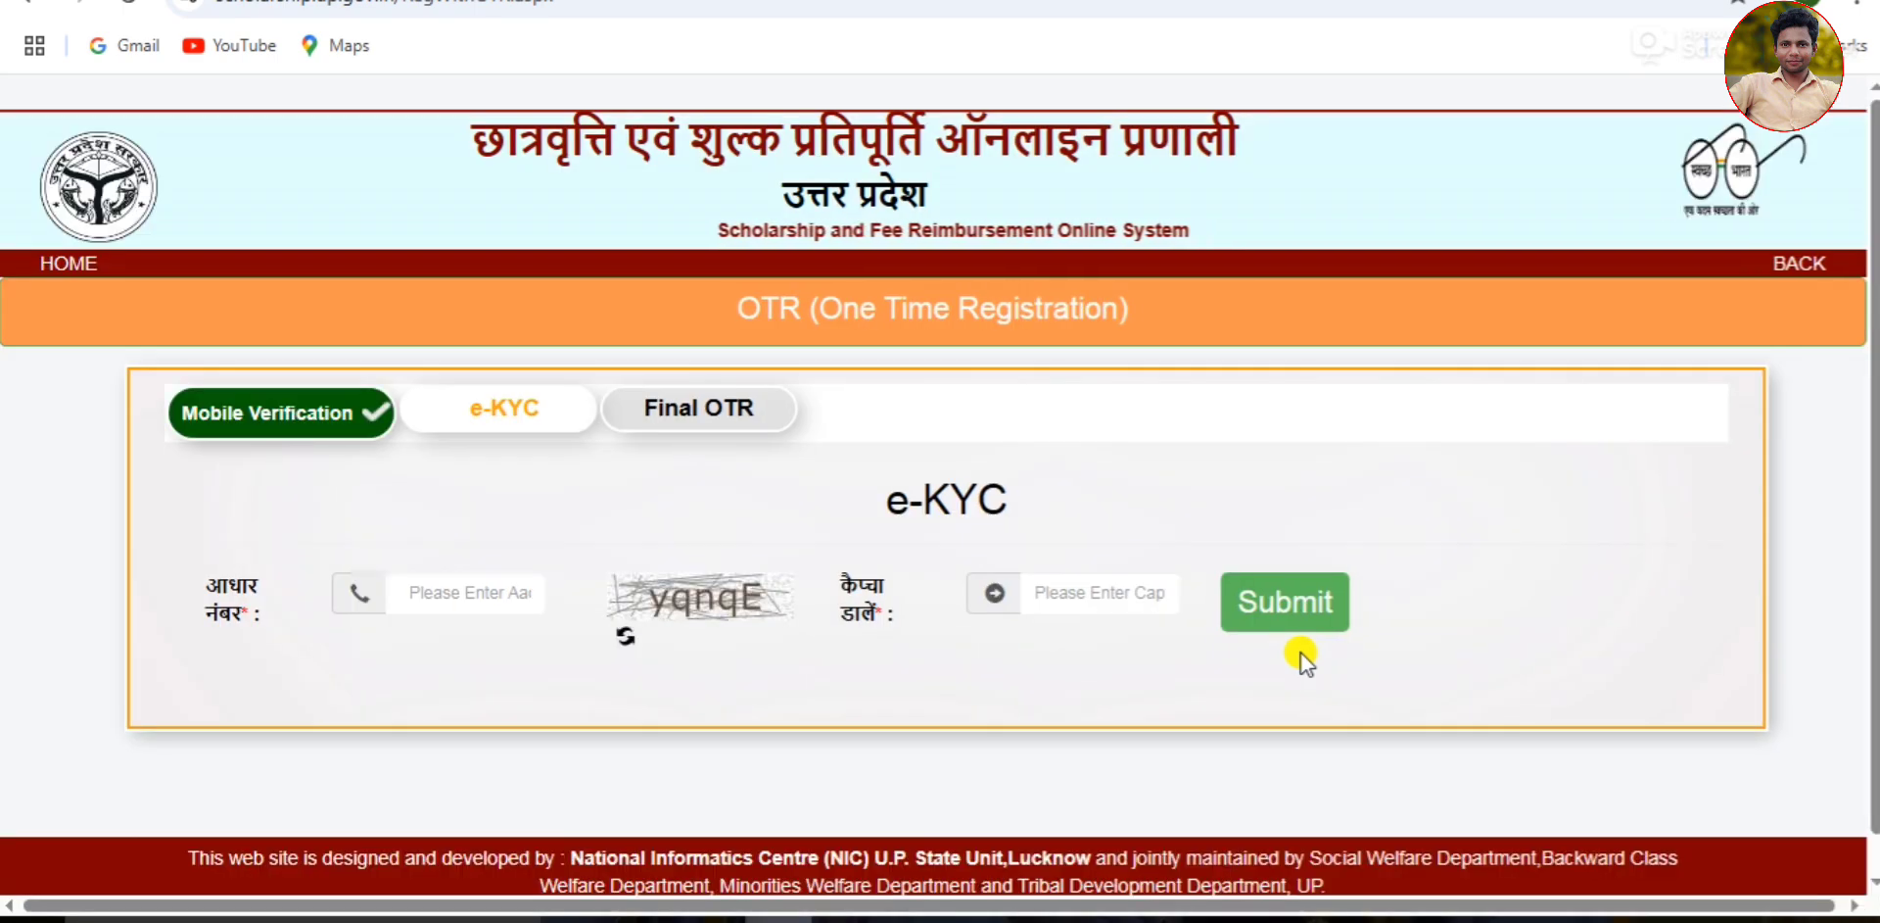
- Submit the student's Aadhaar number with the captcha for e-KYC and accept the consent
left_click(437, 581)
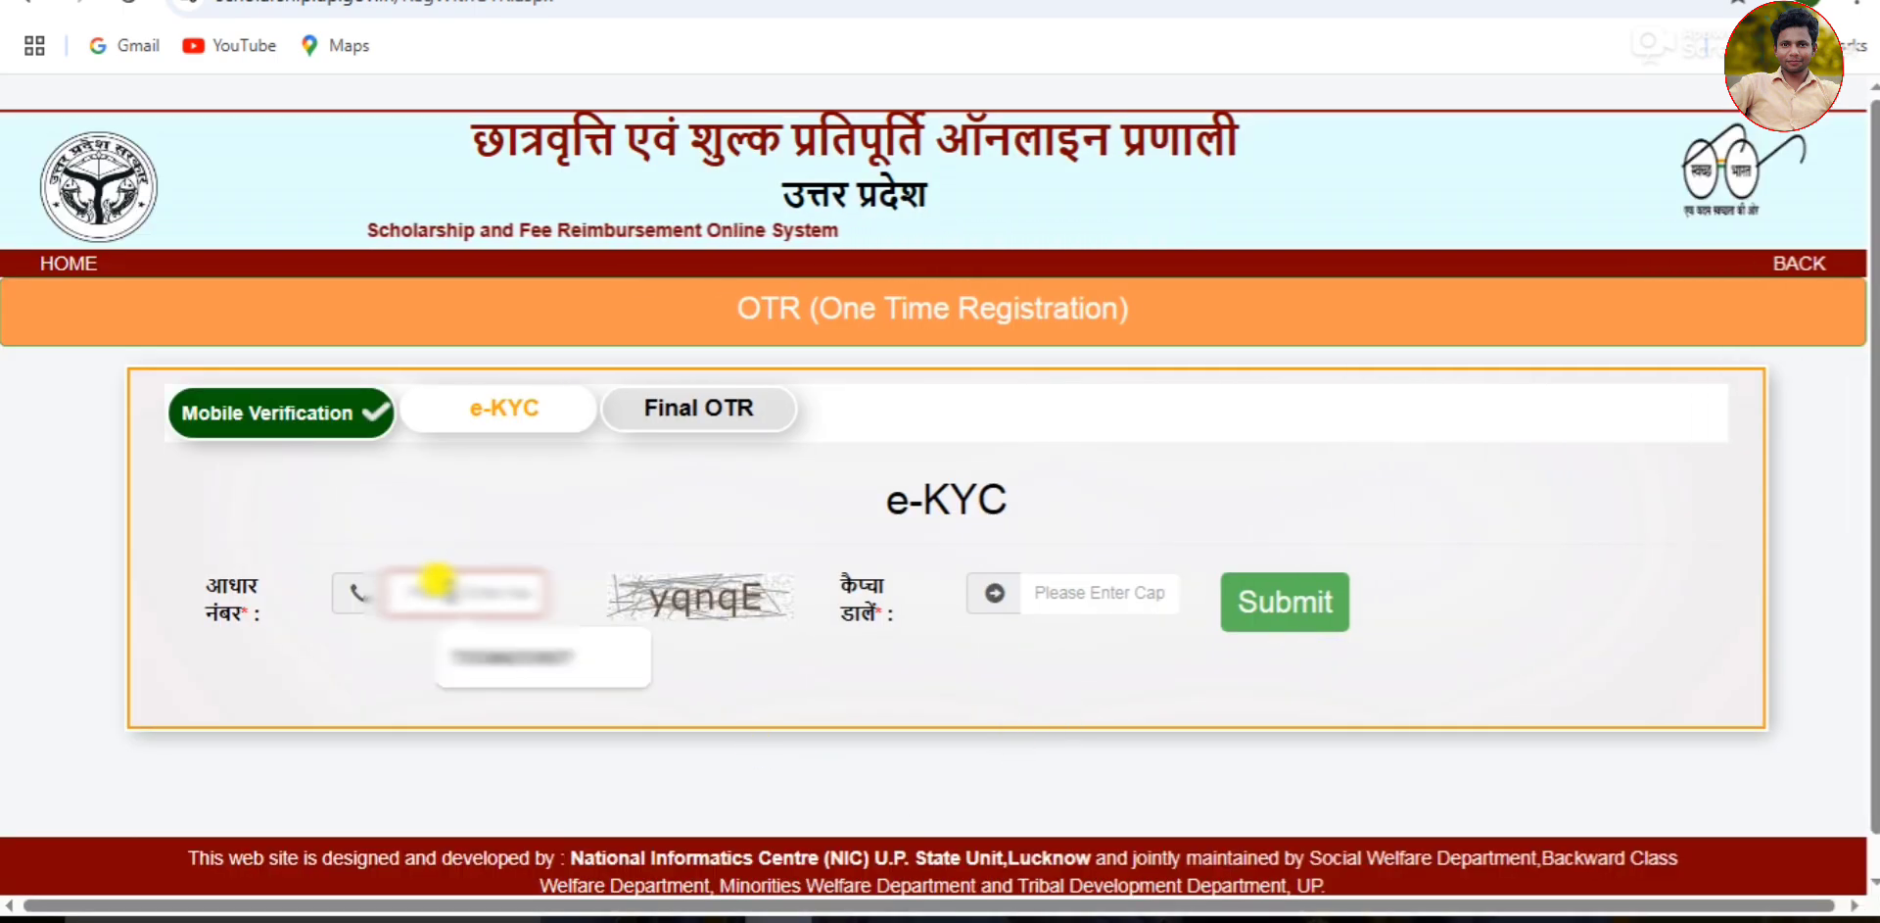
type("?????????")
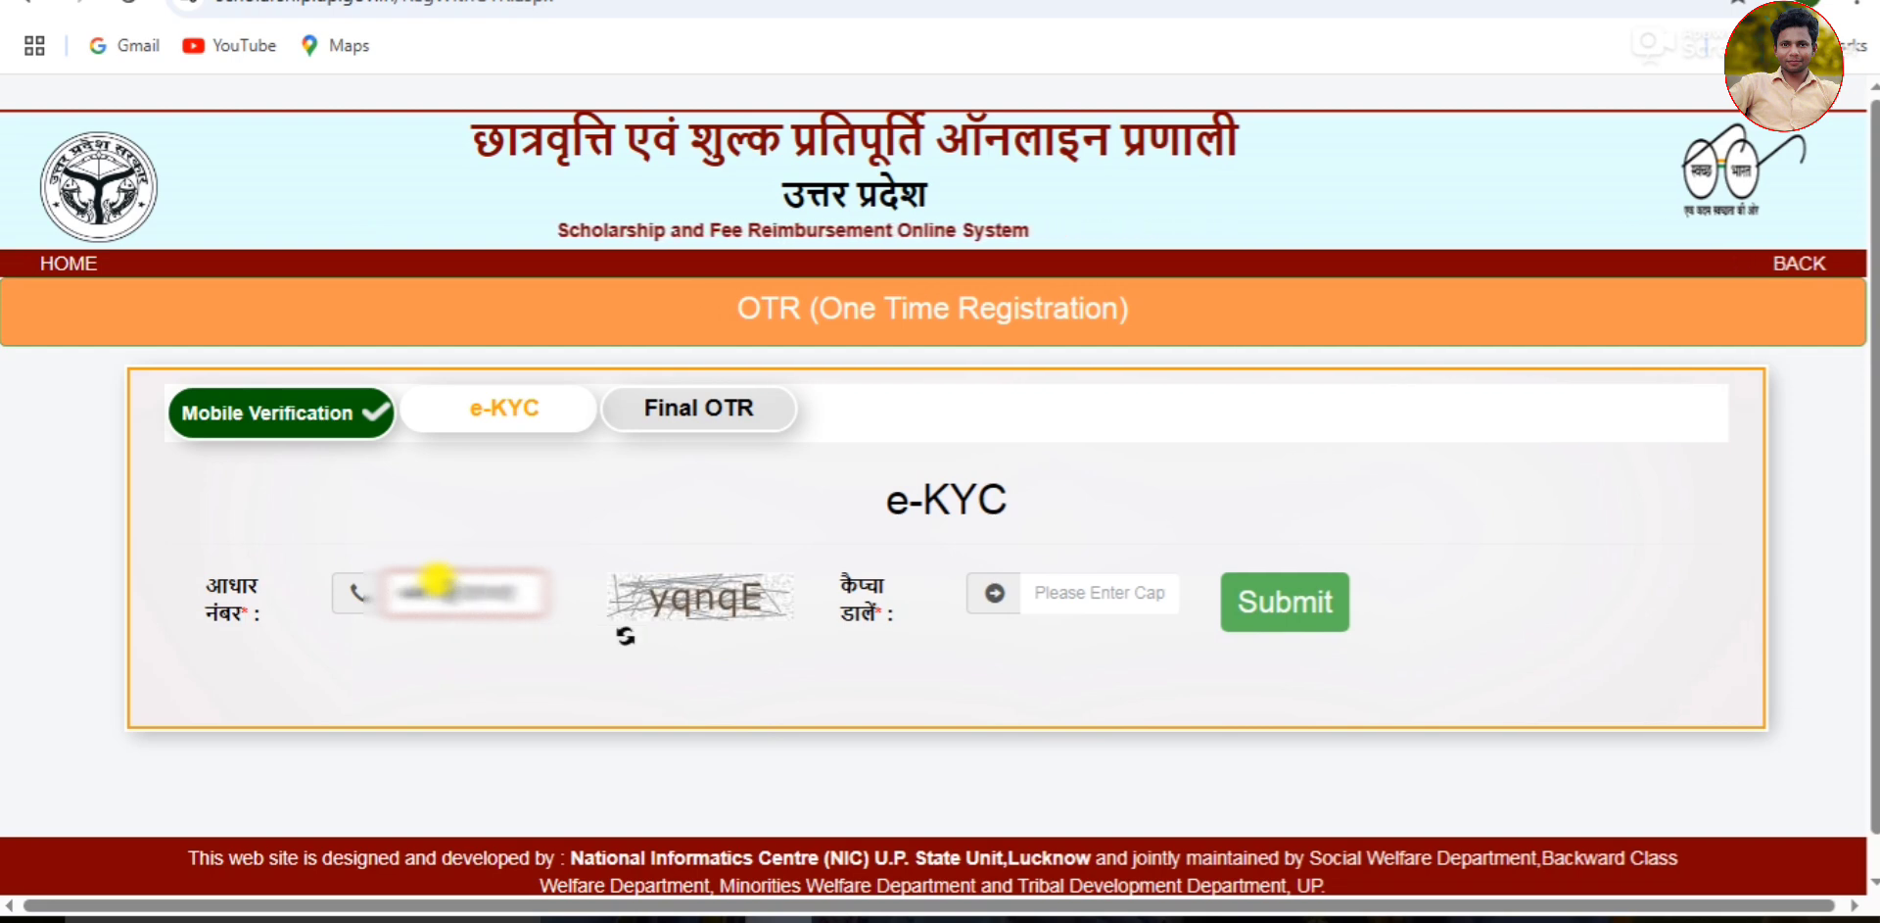
left_click(1078, 567)
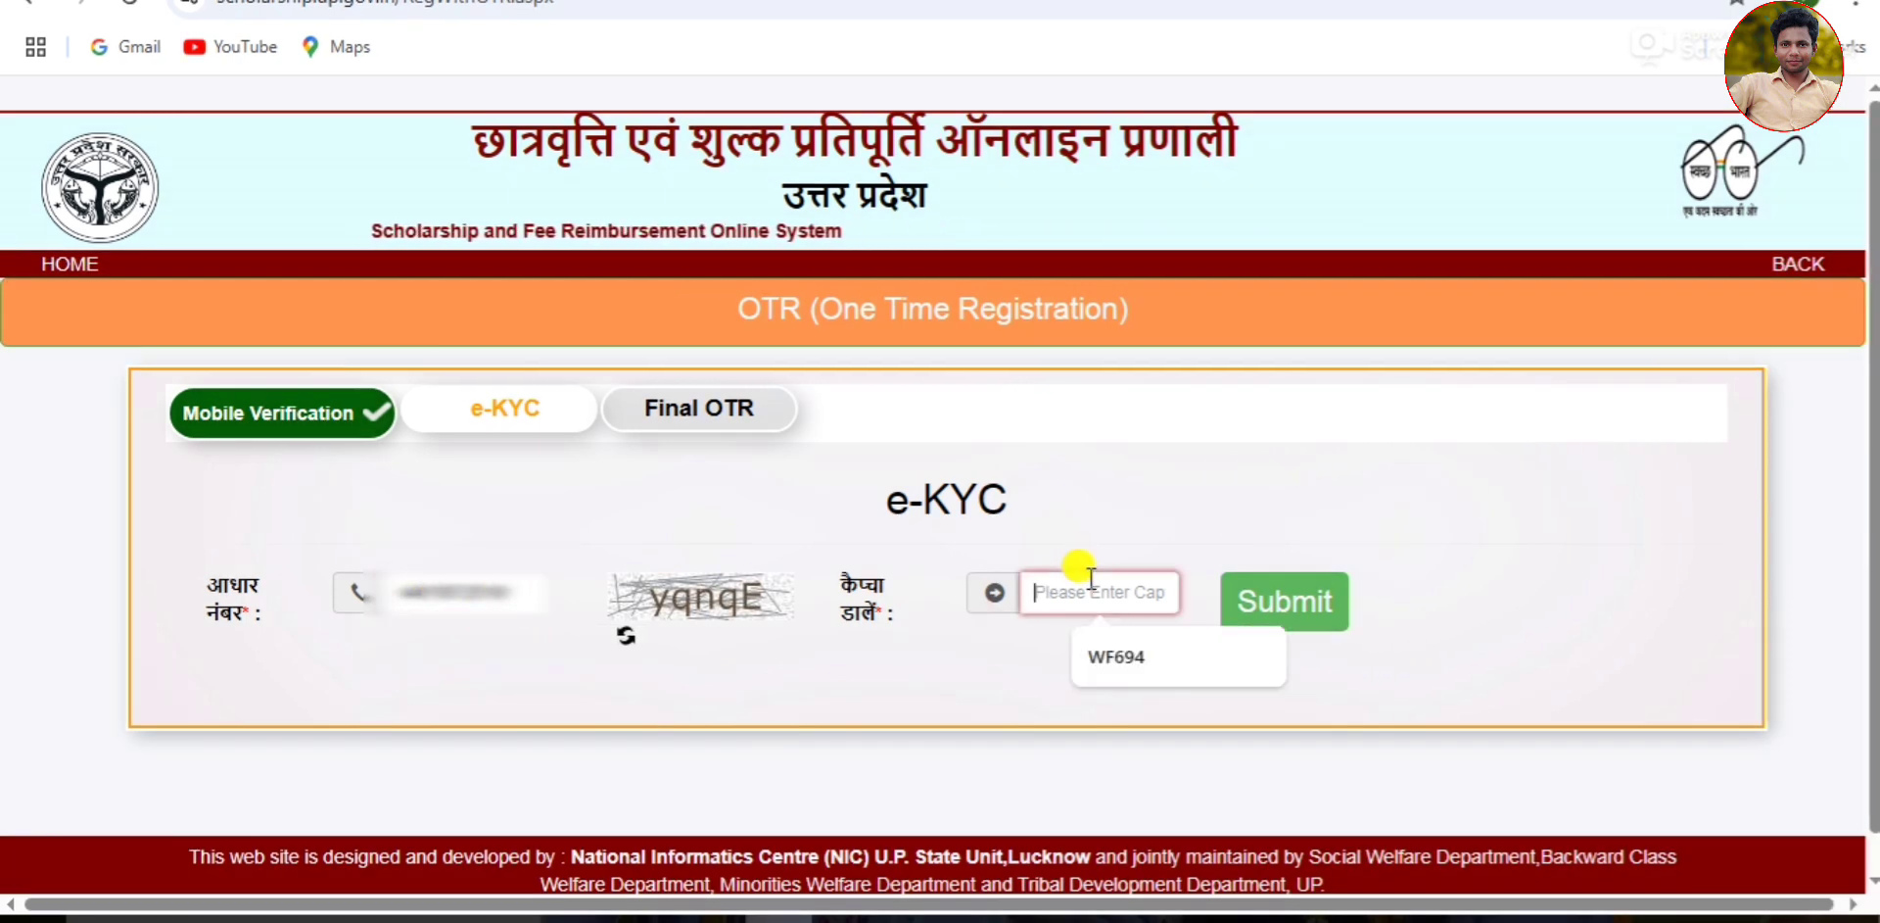
type("yq")
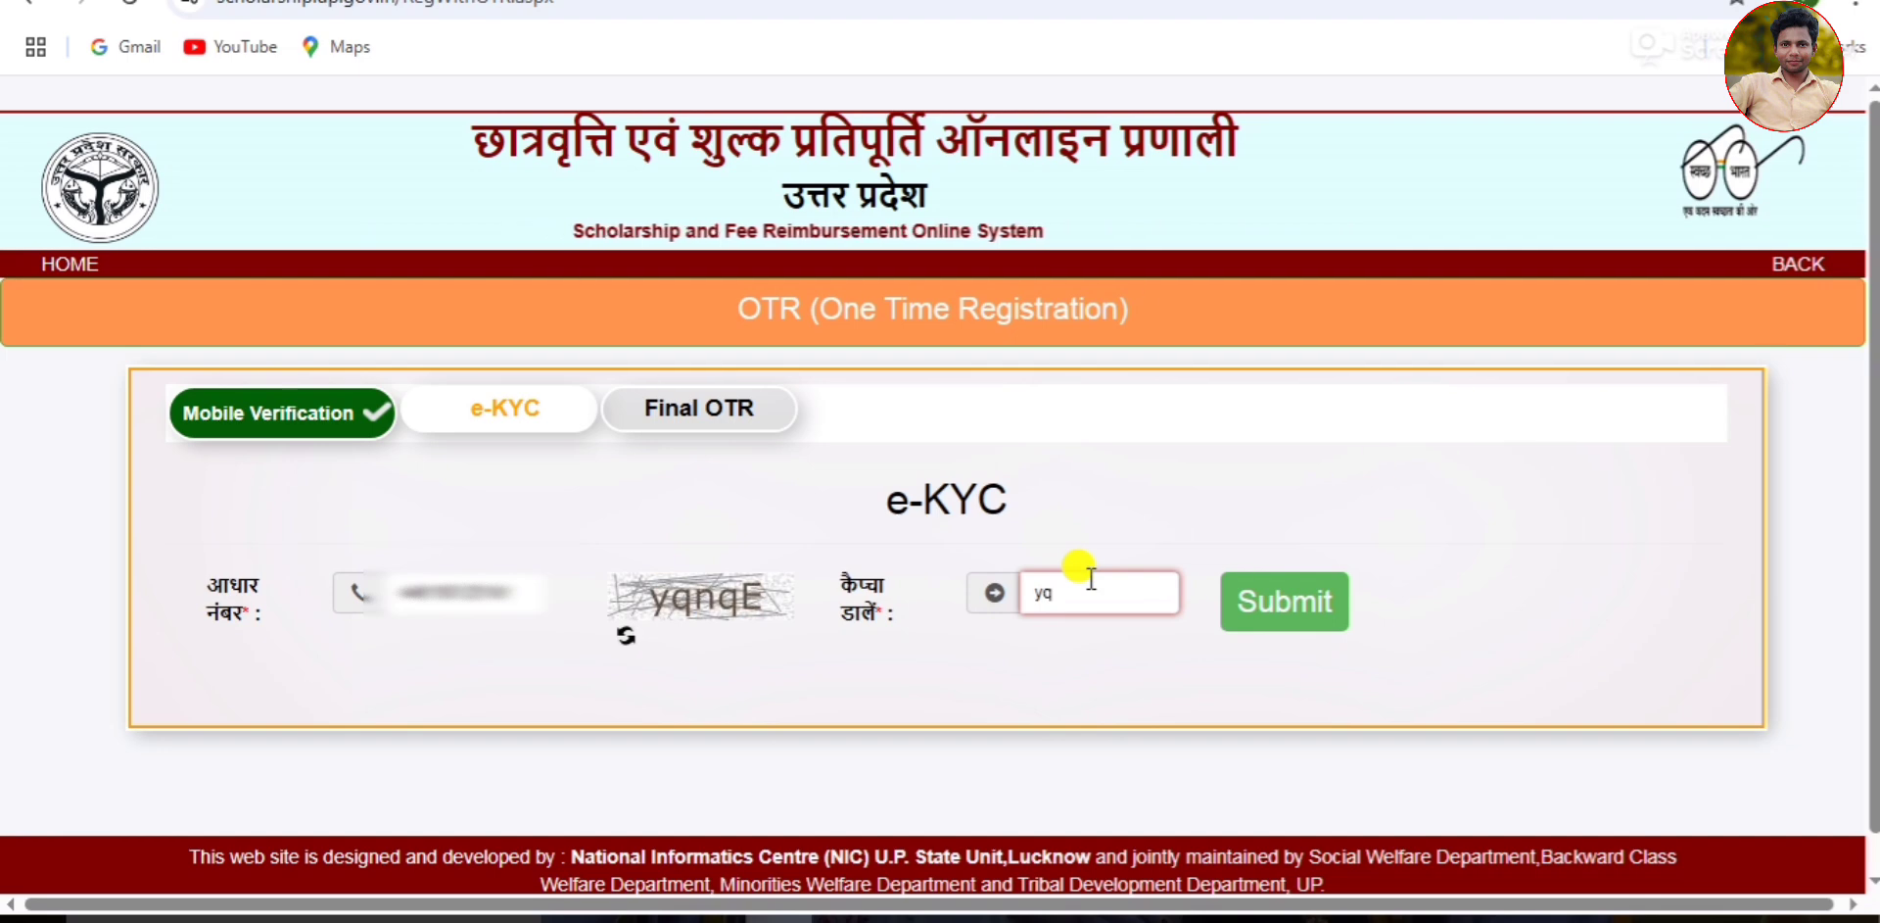
type("nqE")
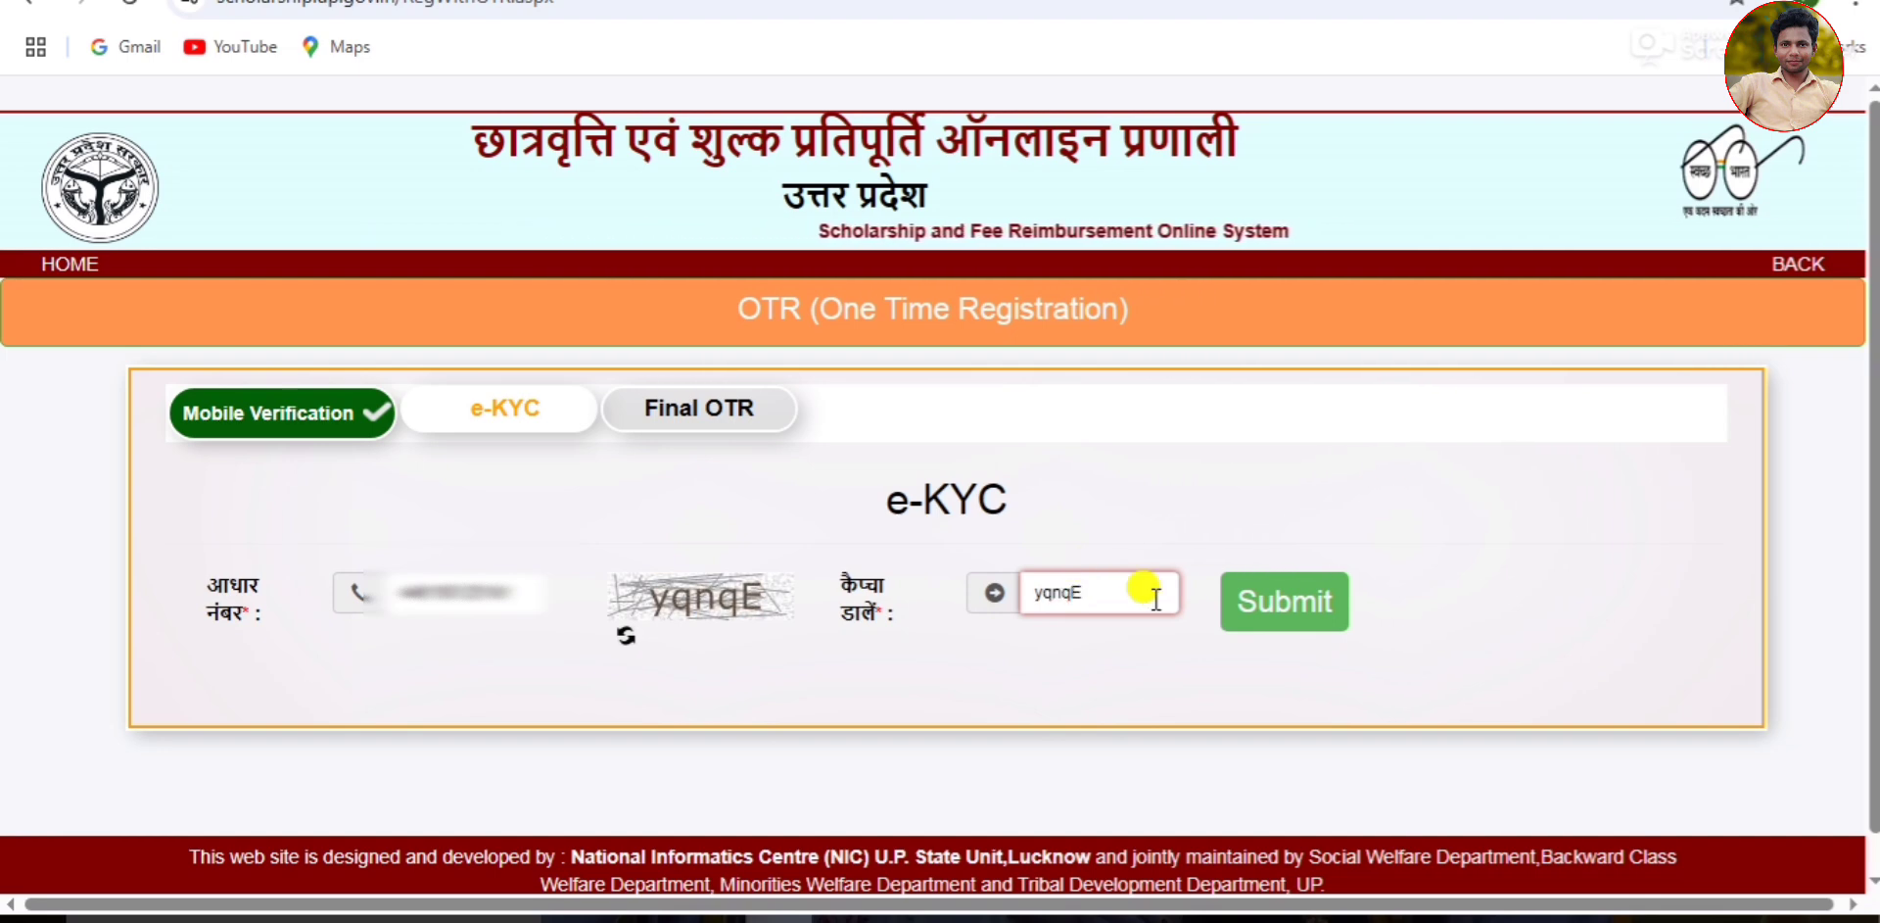
left_click(1295, 600)
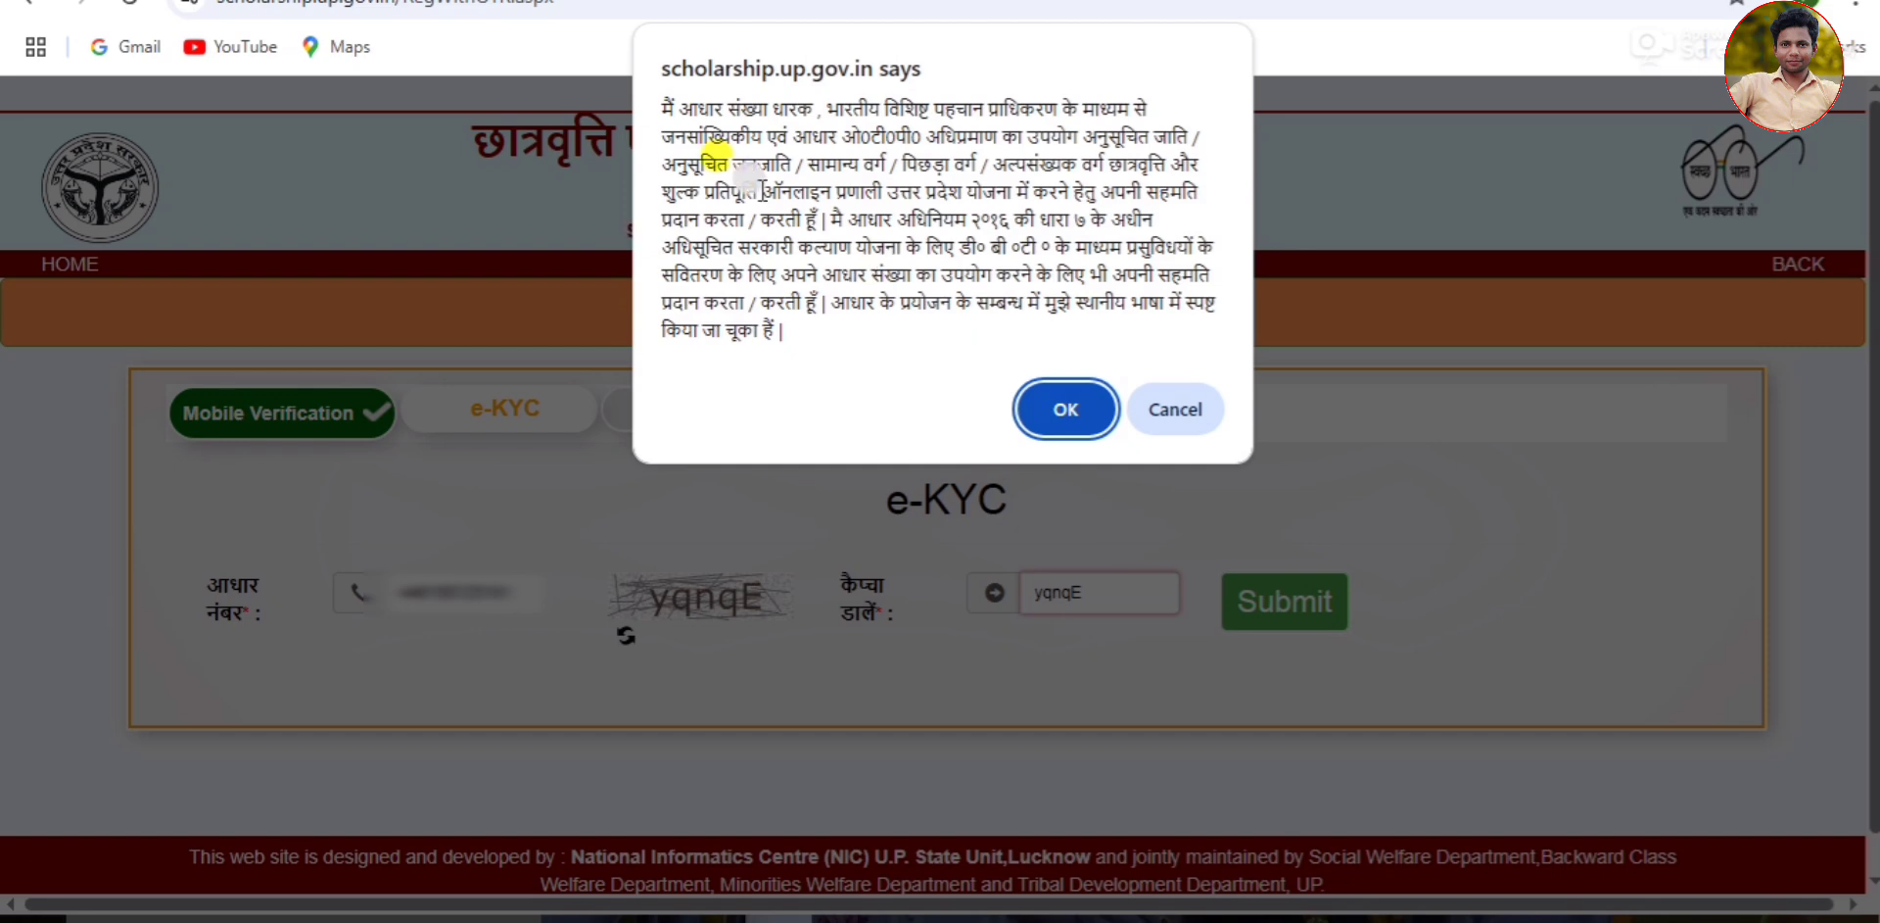
left_click(1055, 407)
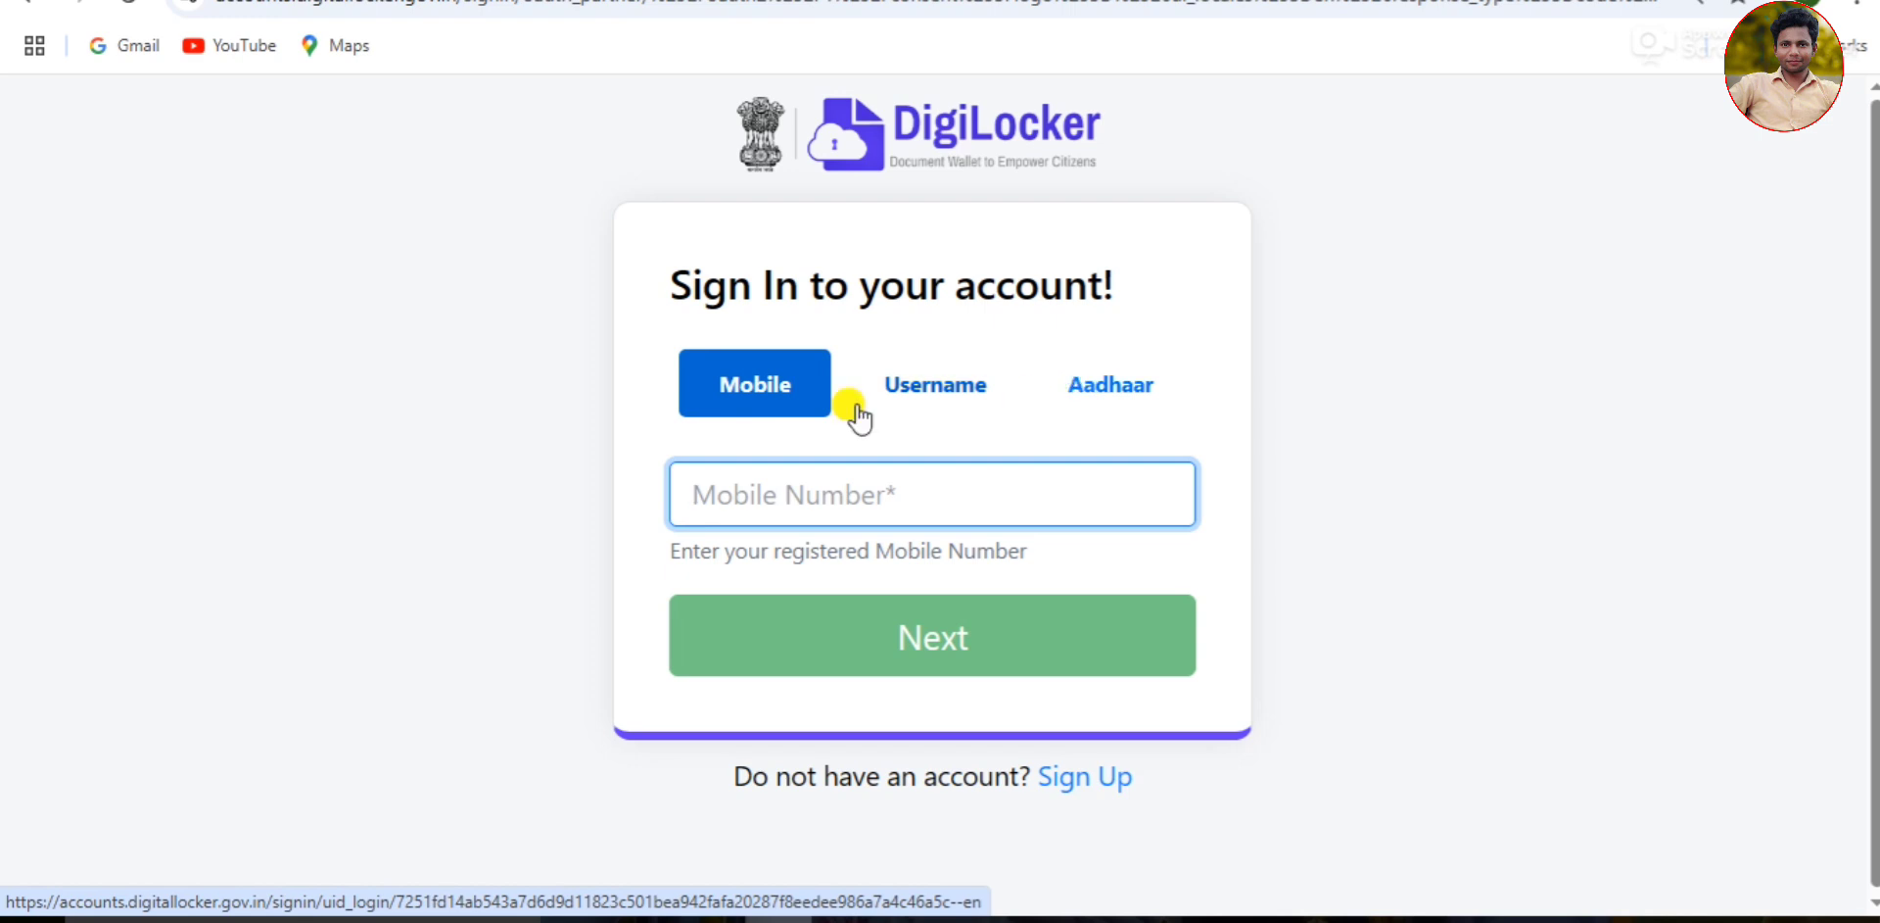
- Sign in to DigiLocker using the Aadhaar number option with the student's Aadhaar number
left_click(1119, 392)
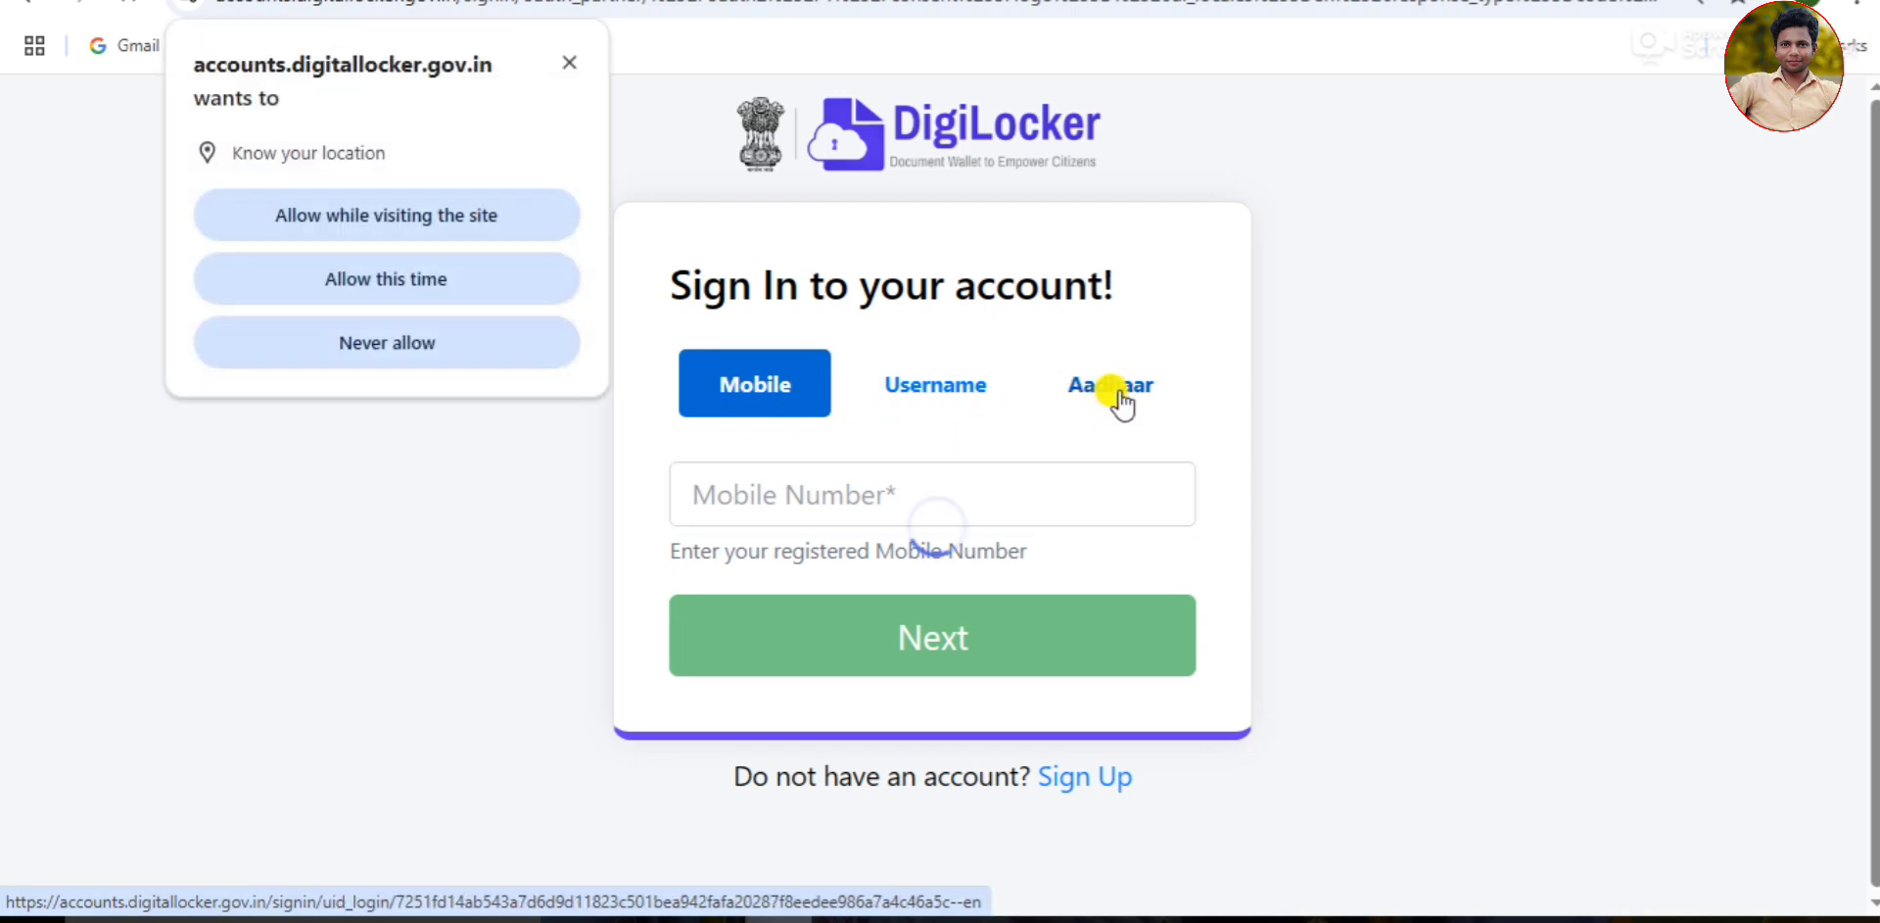
left_click(939, 486)
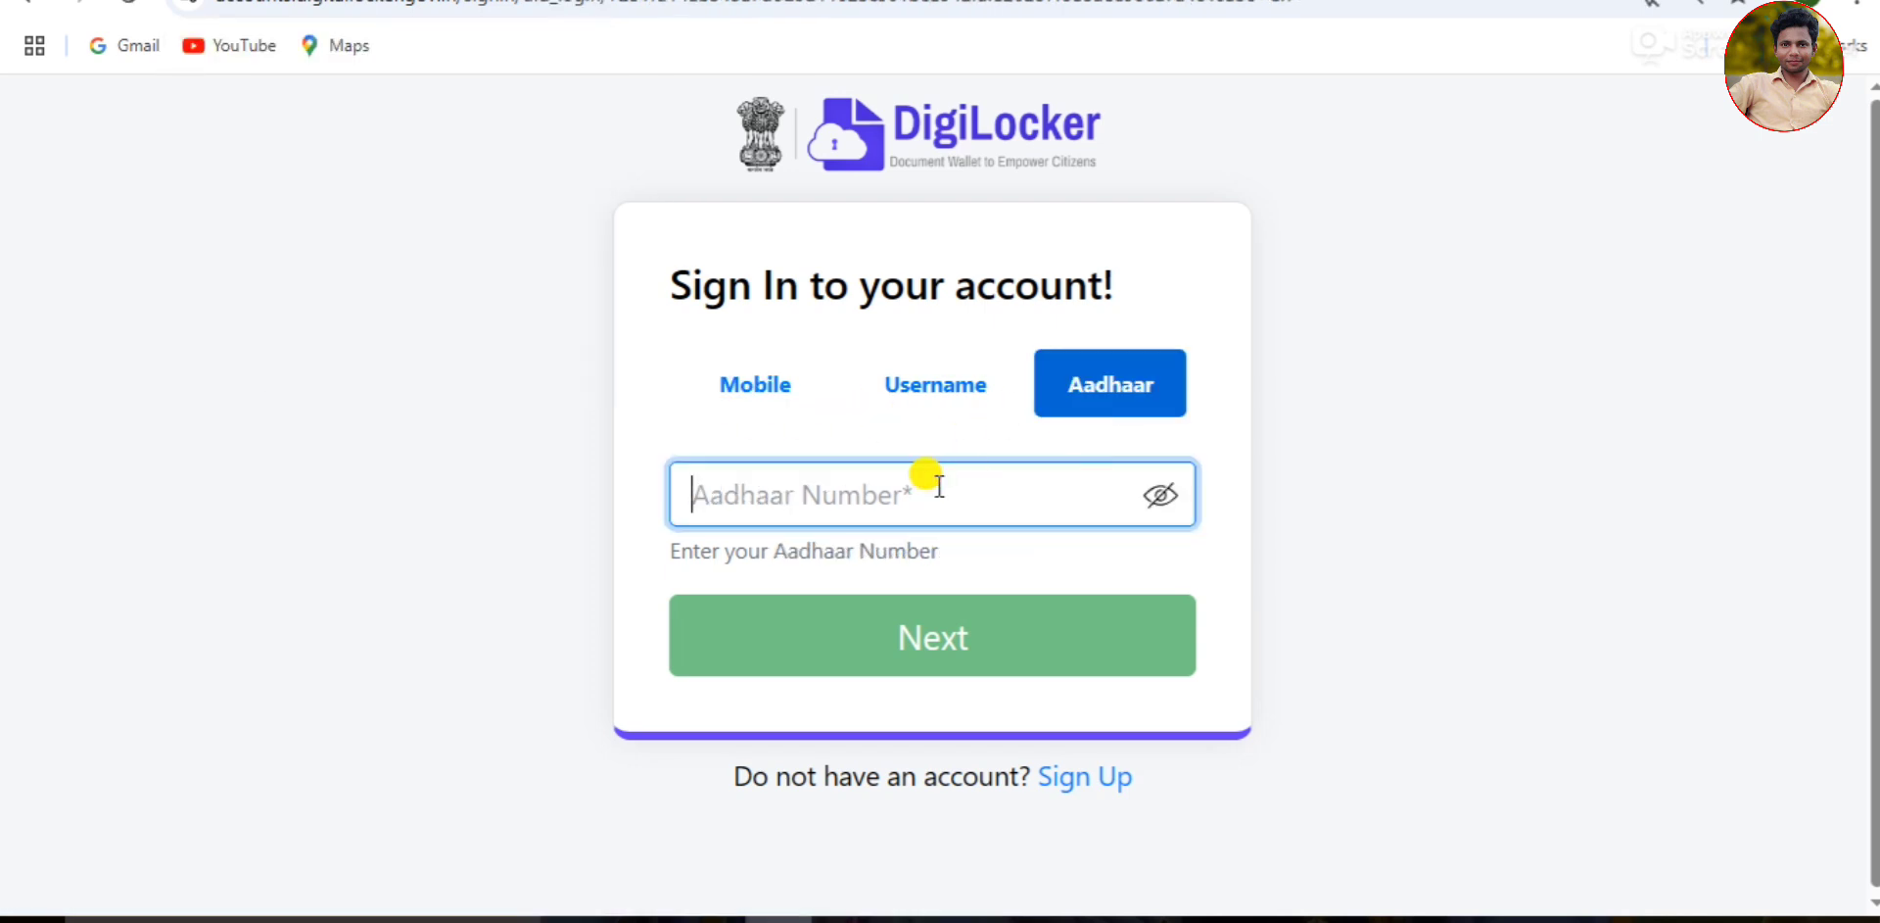
type("•••")
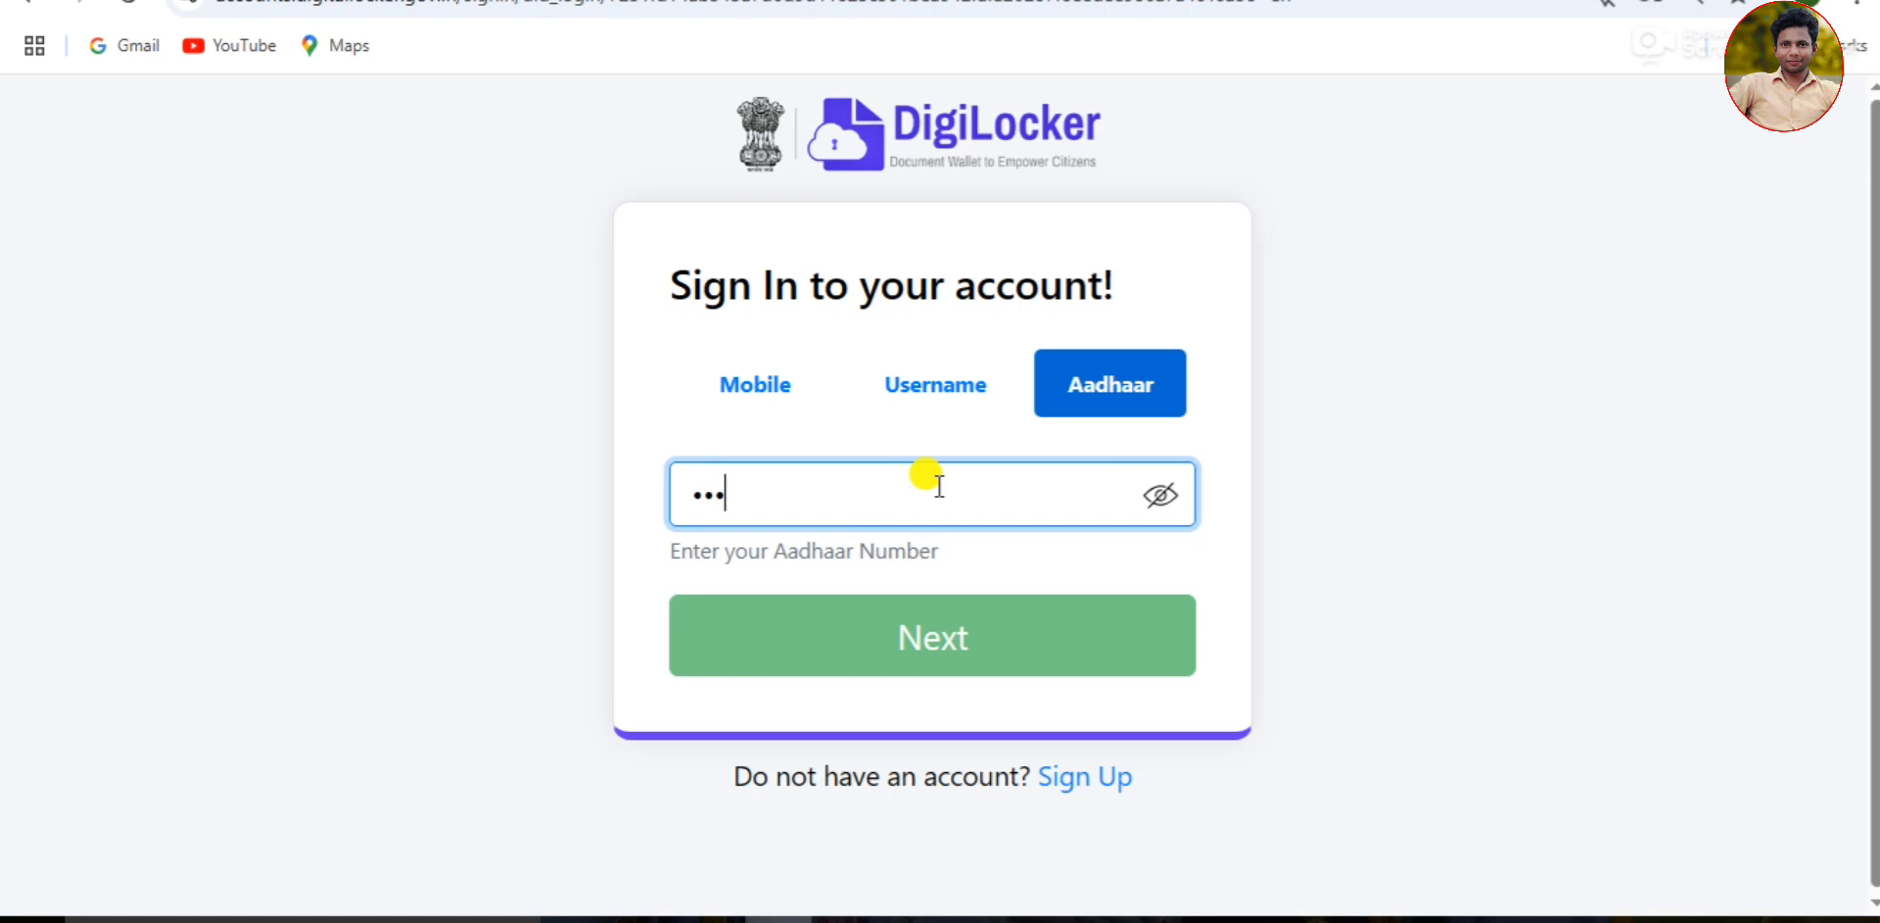
type("•••••••••")
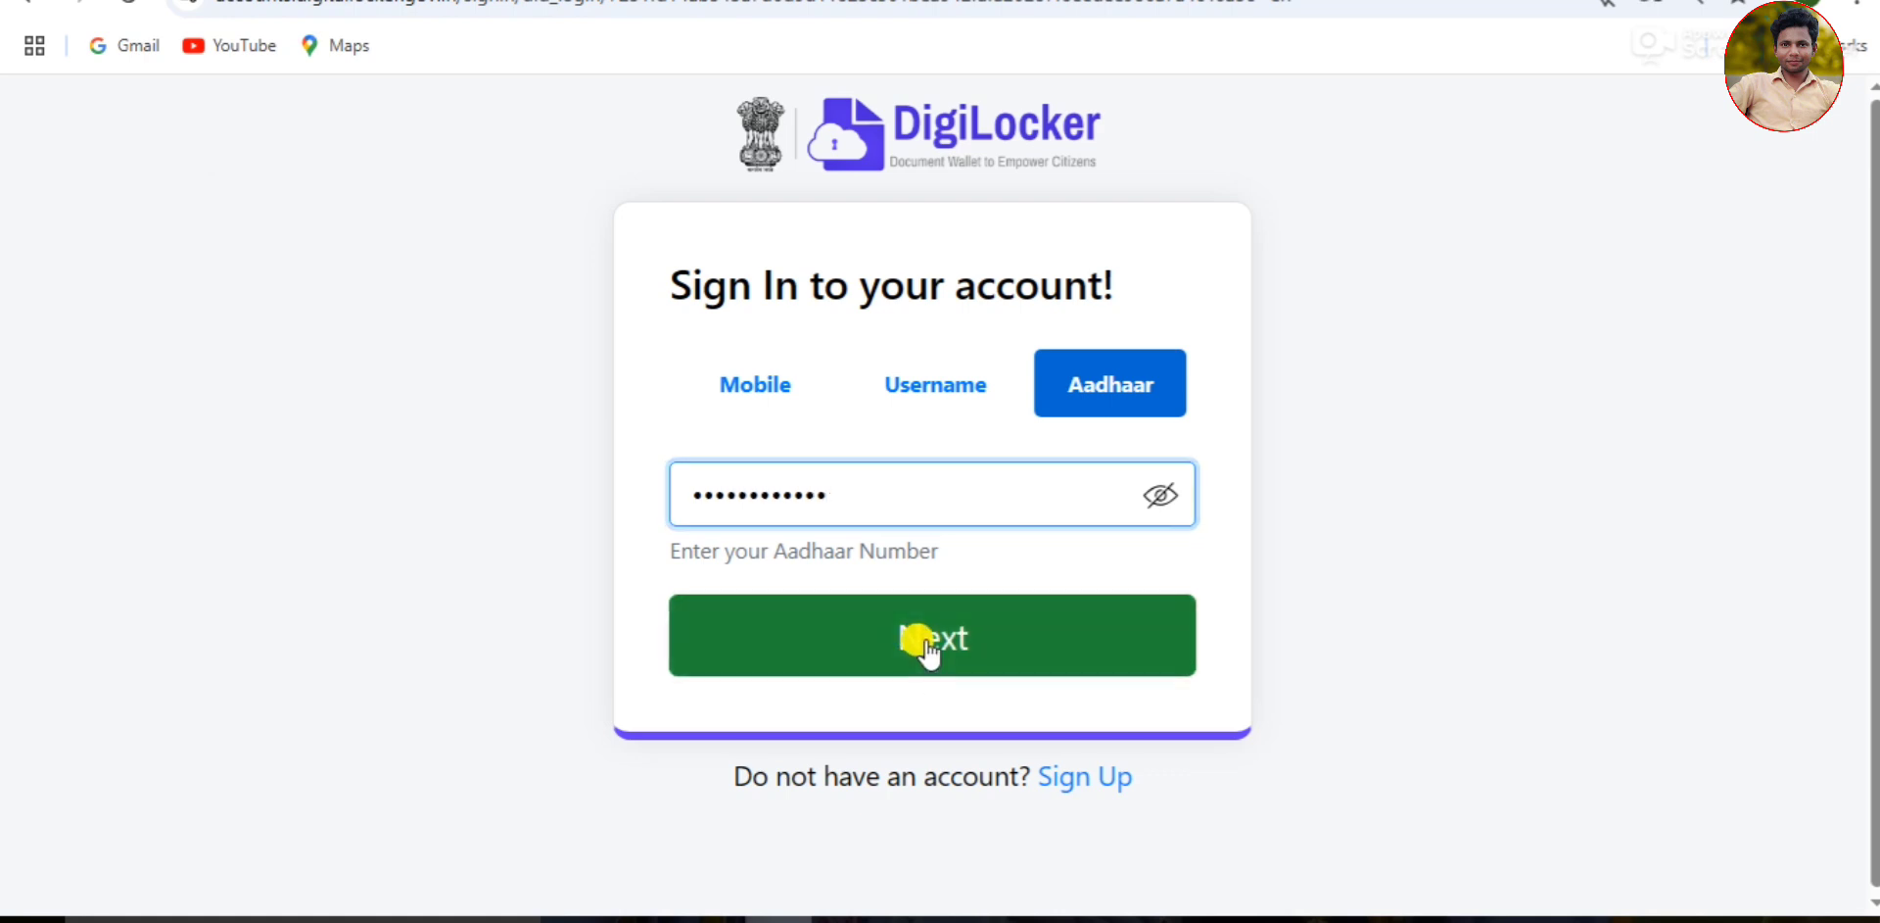
left_click(928, 649)
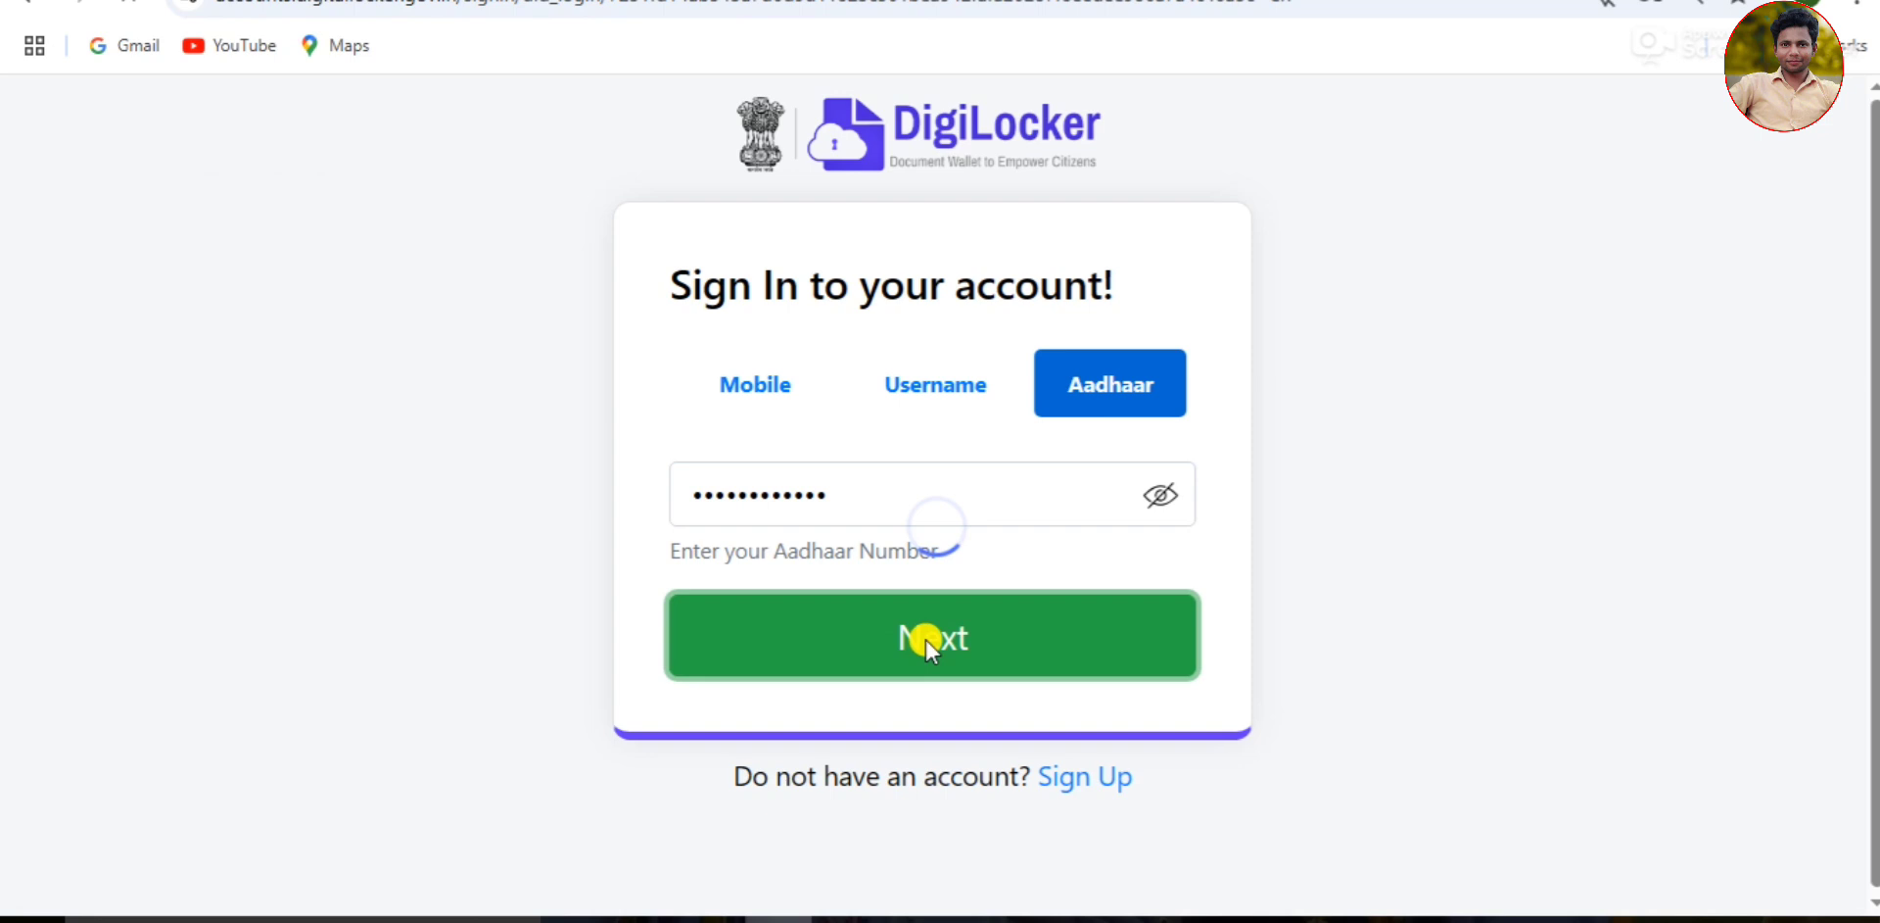
scroll(952, 443, "down", 2)
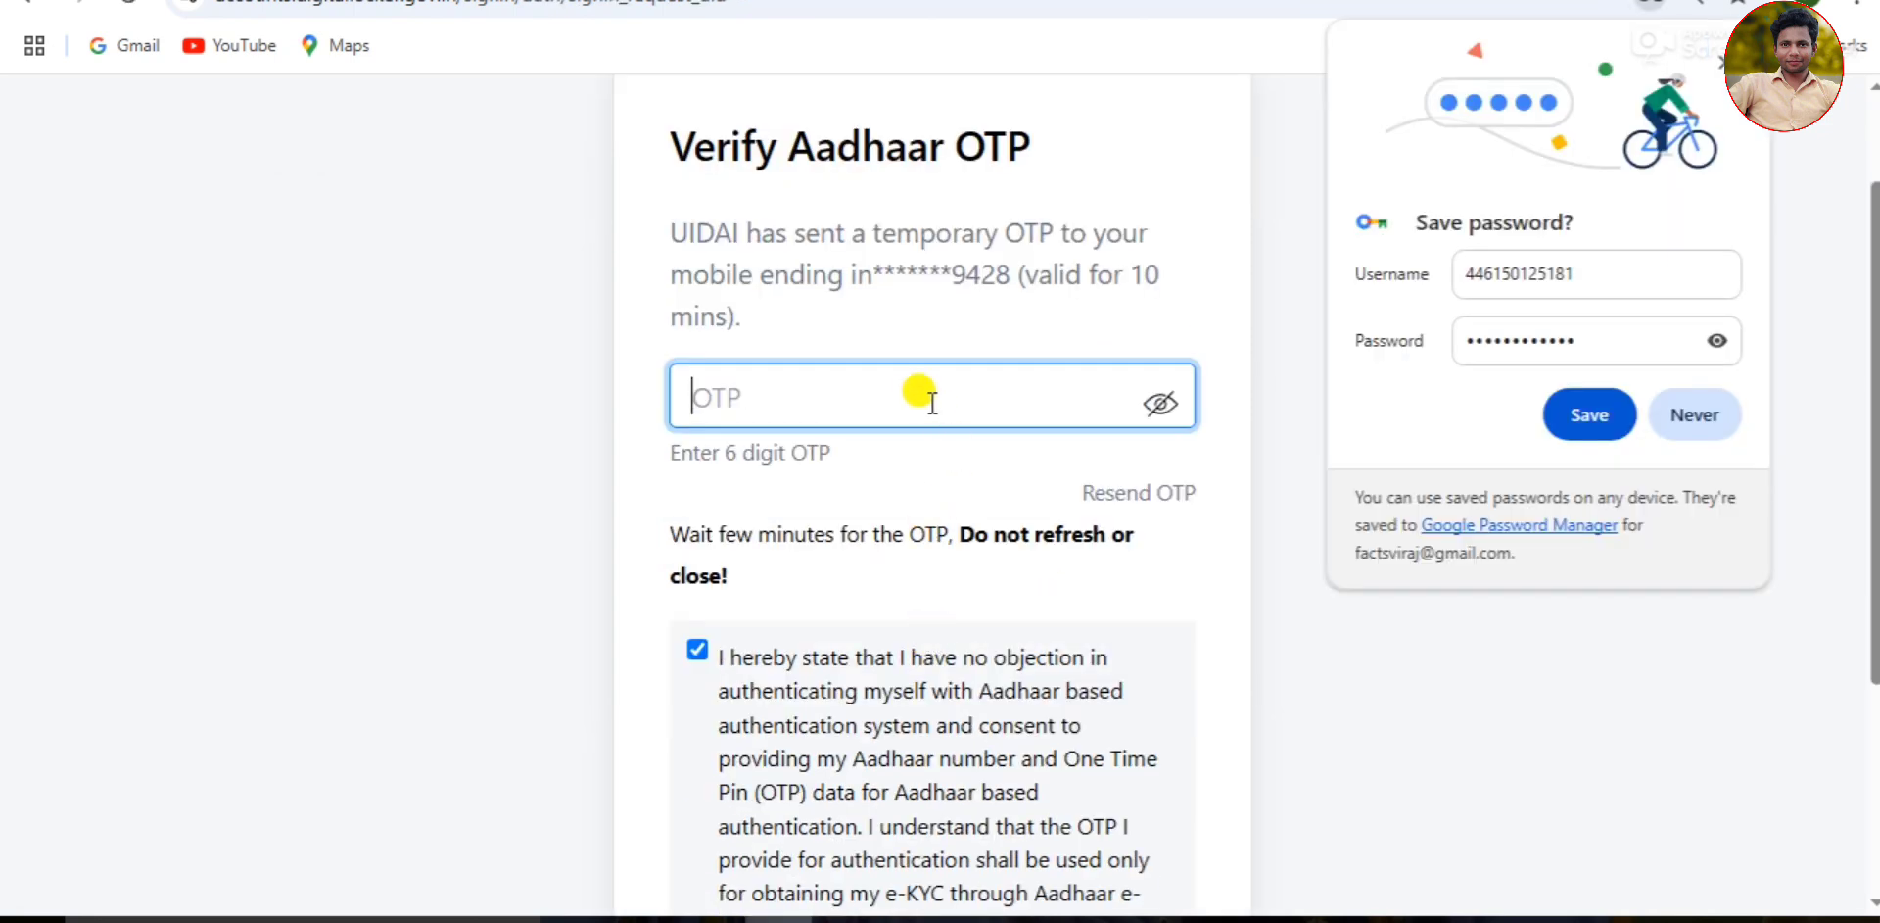
- Enter and submit the Aadhaar OTP received for DigiLocker
left_click(891, 391)
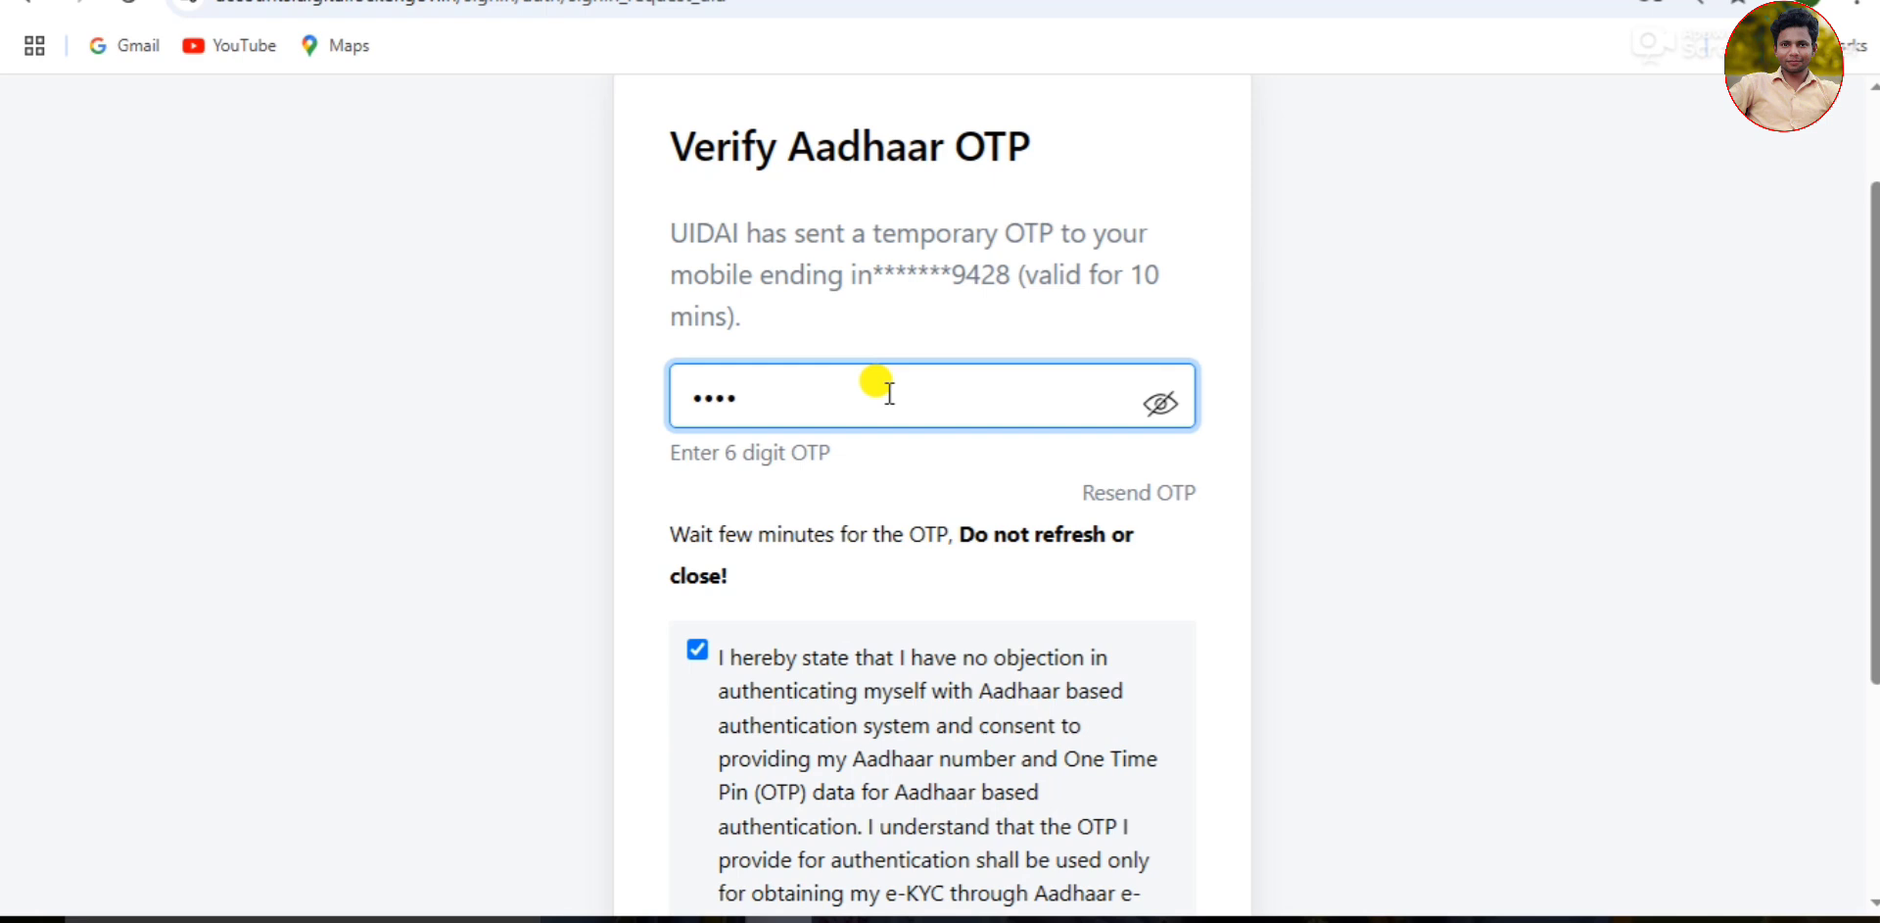
scroll(889, 391, "down", 3)
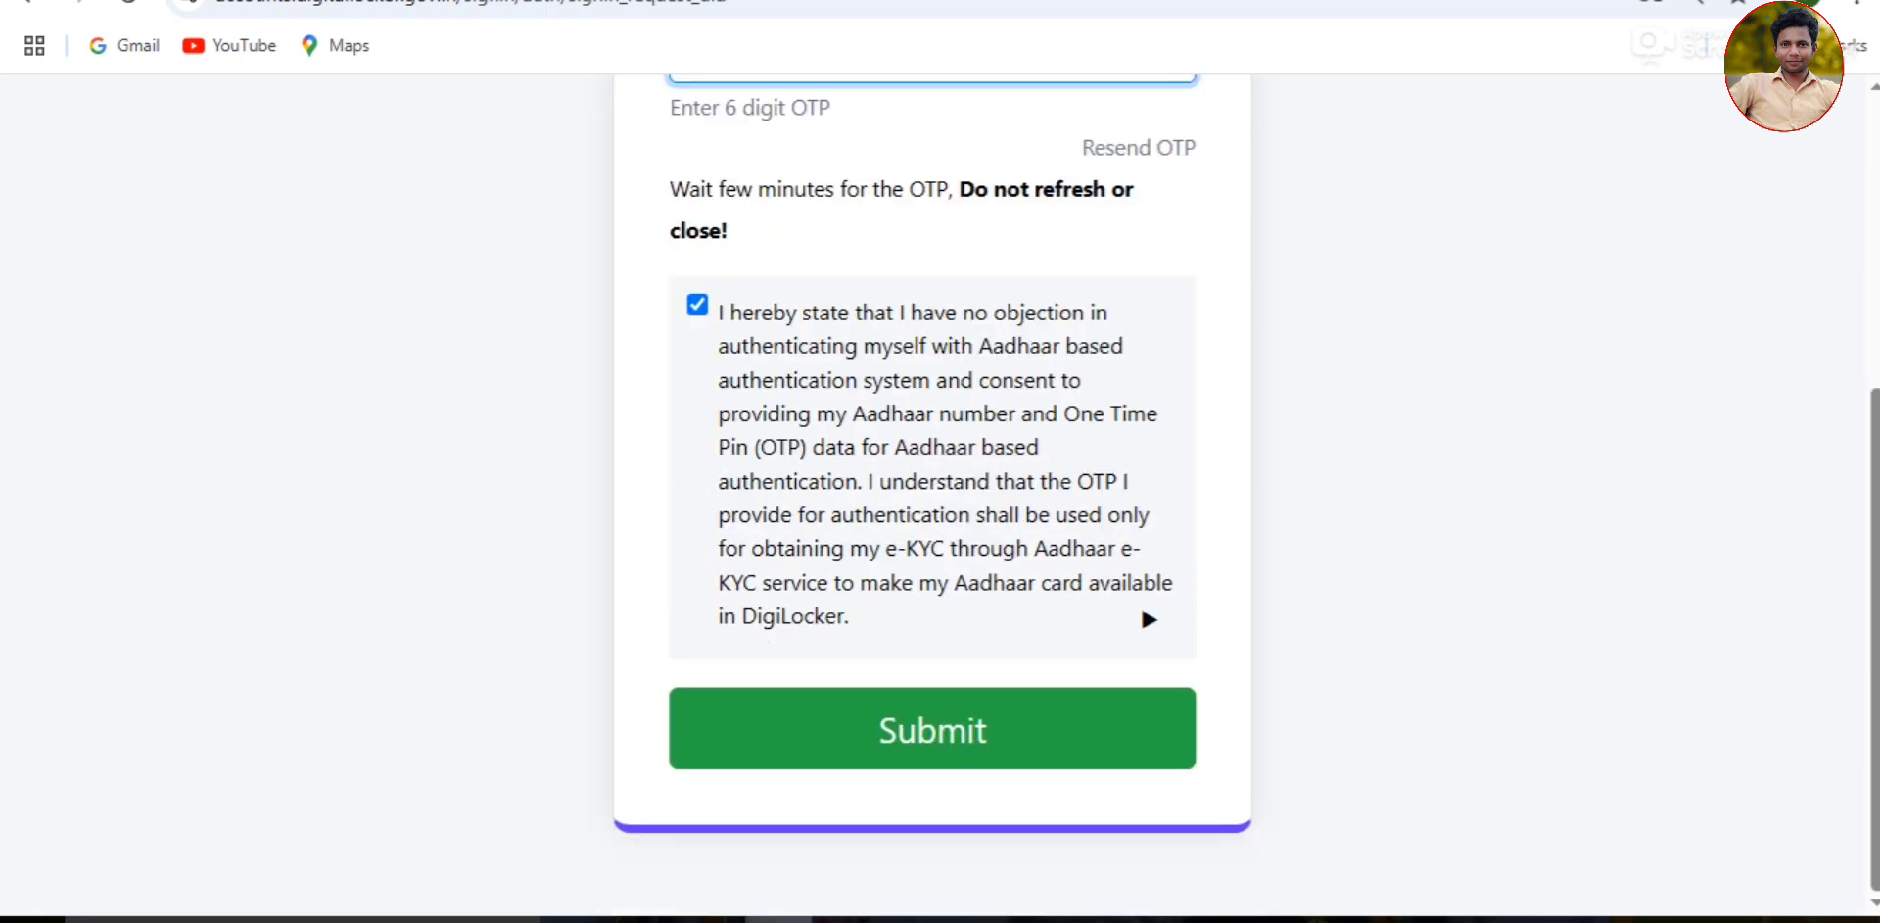
left_click(895, 737)
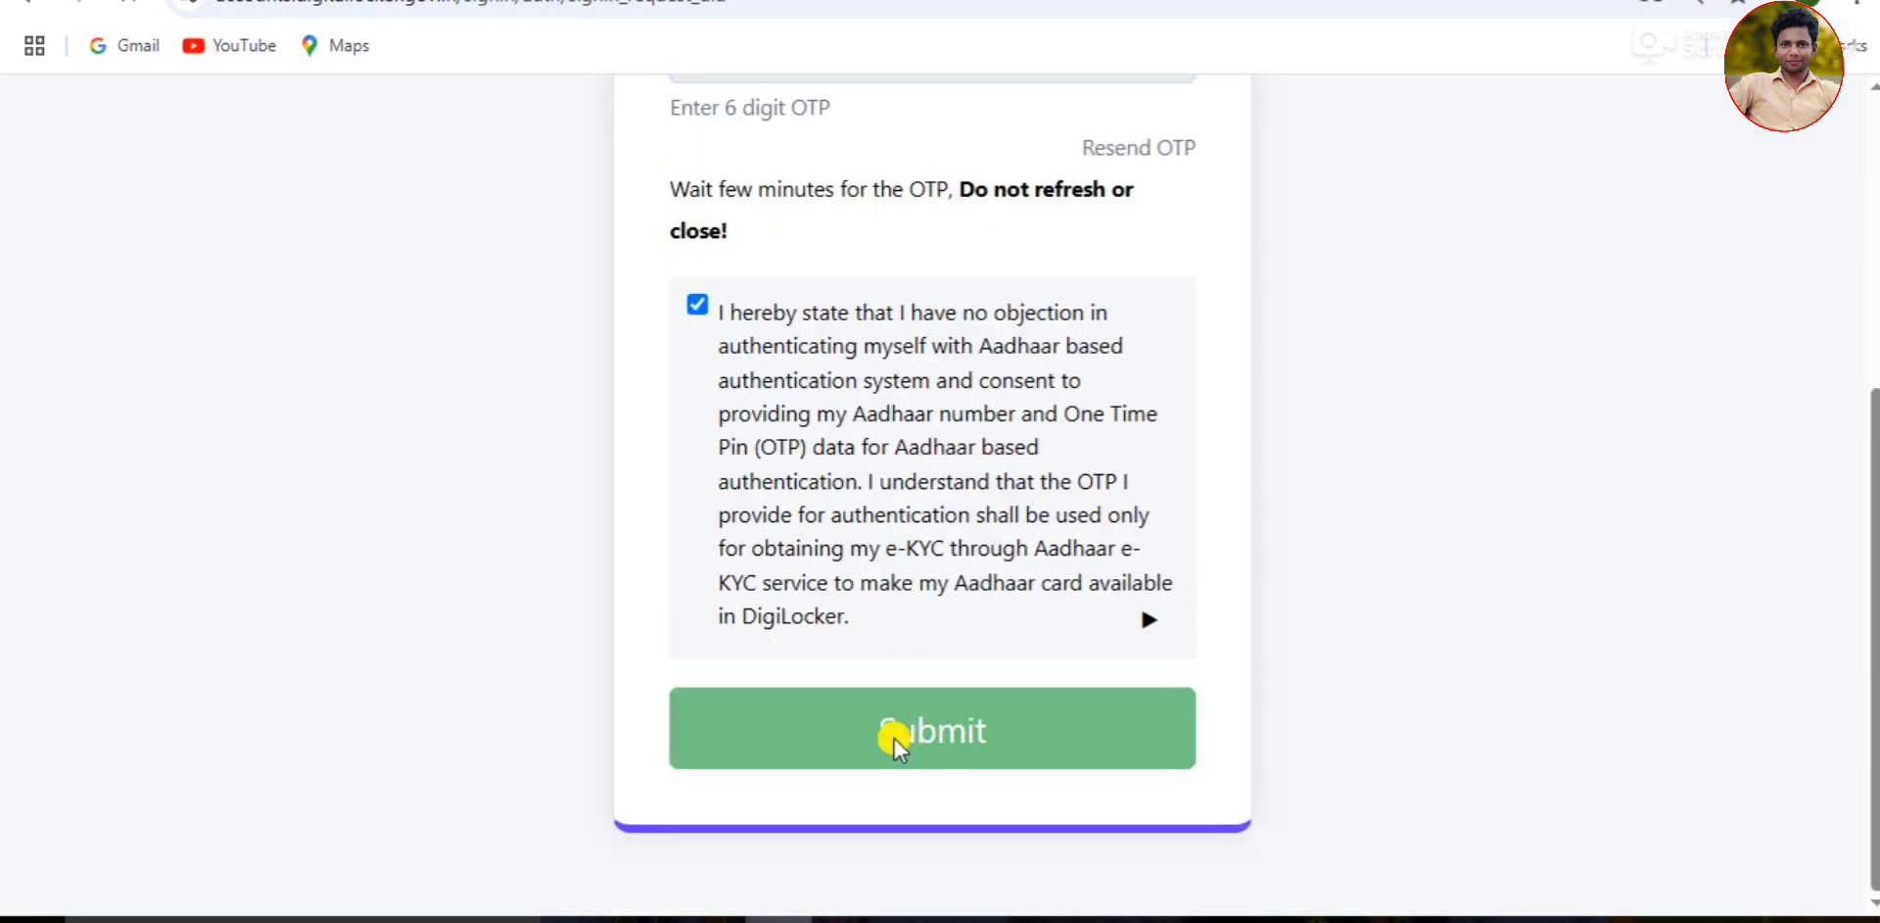
- Try the security PIN, then go to Forgot security PIN after it is rejected
left_click(895, 370)
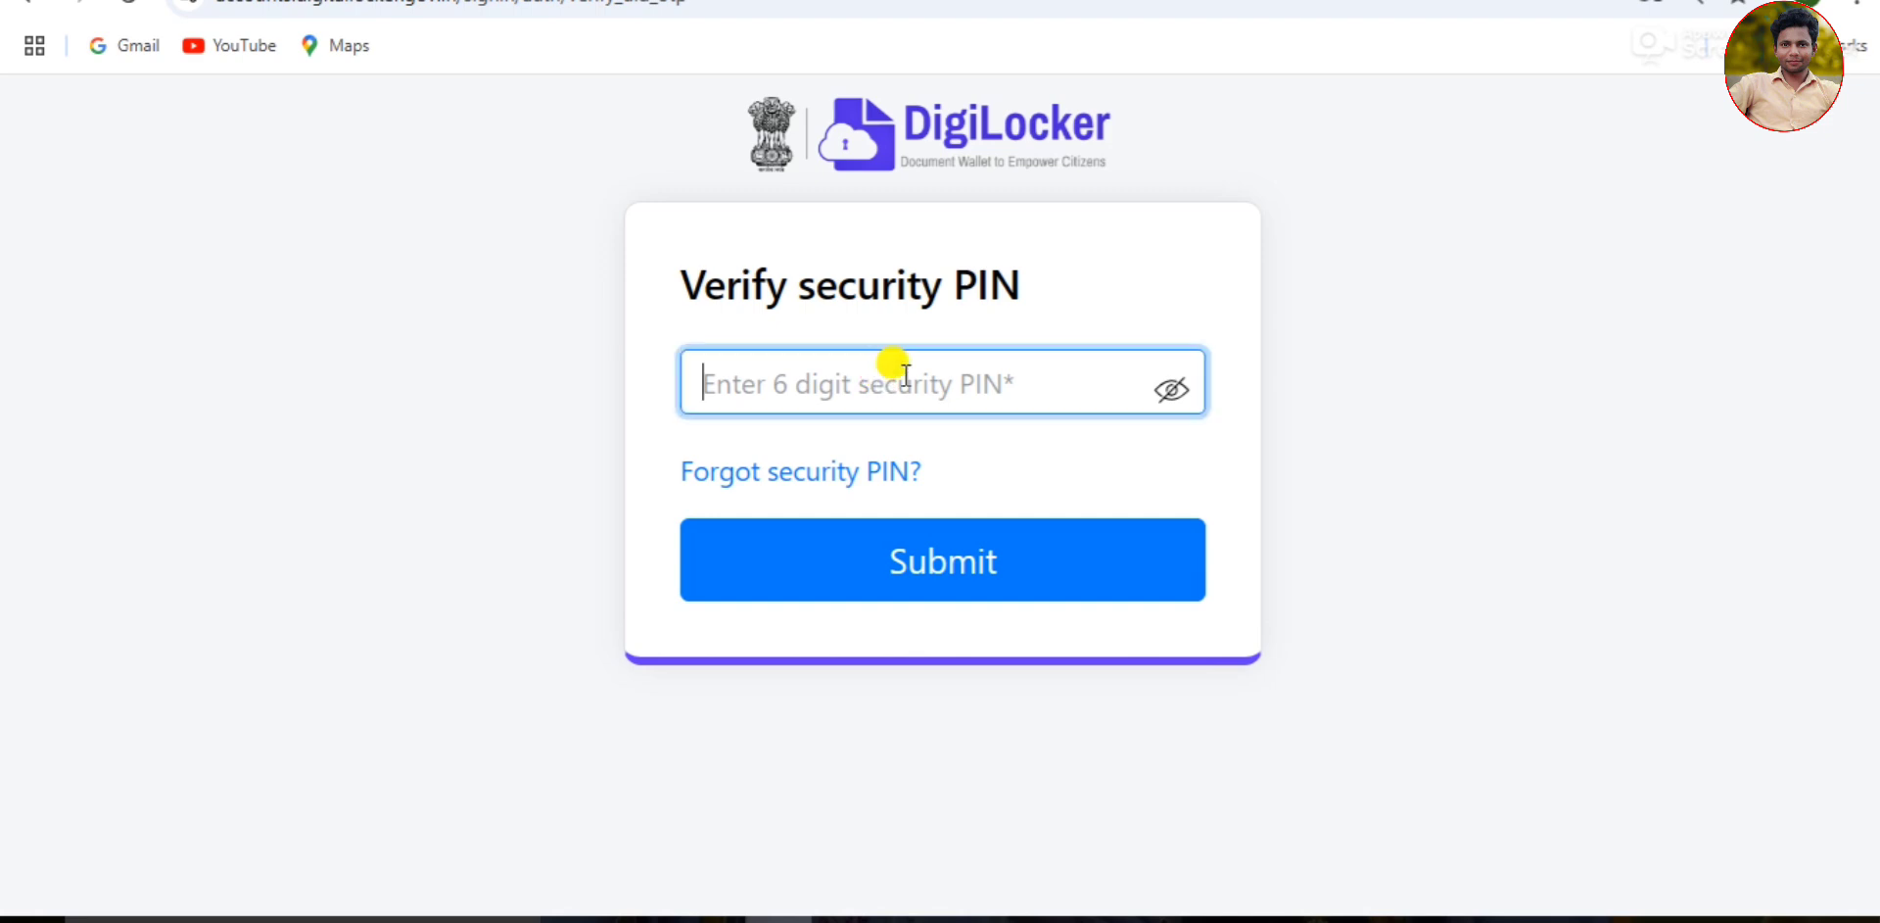
type("••")
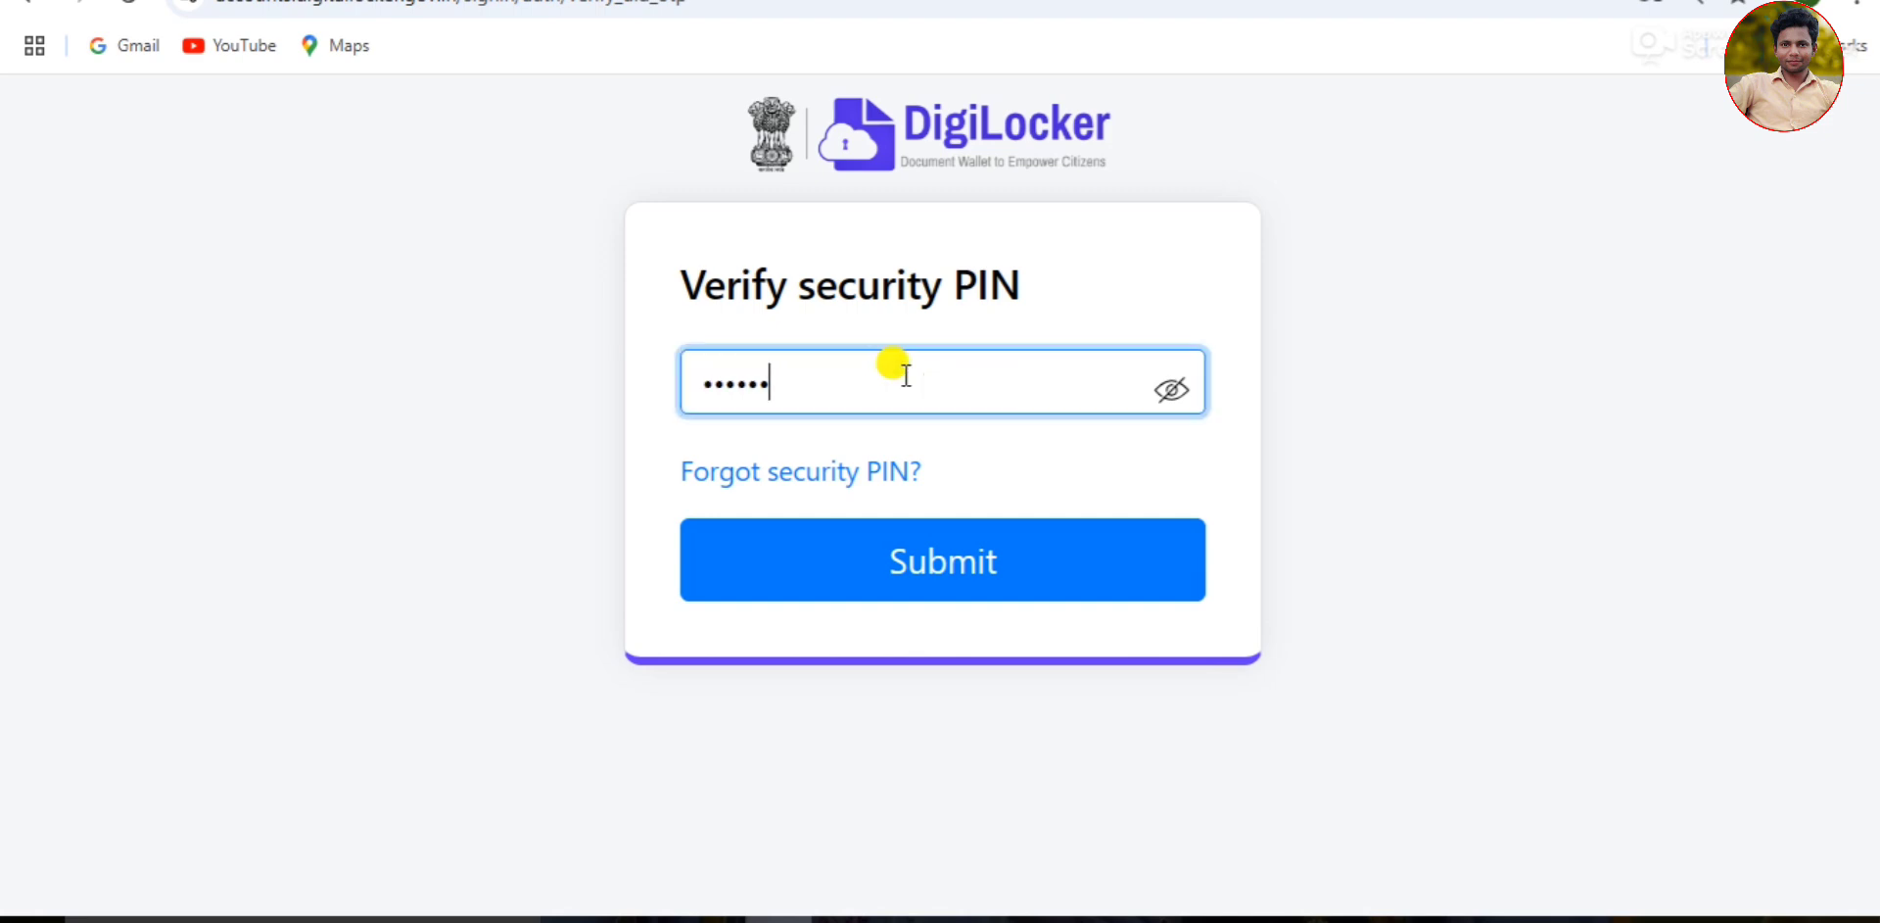
left_click(921, 562)
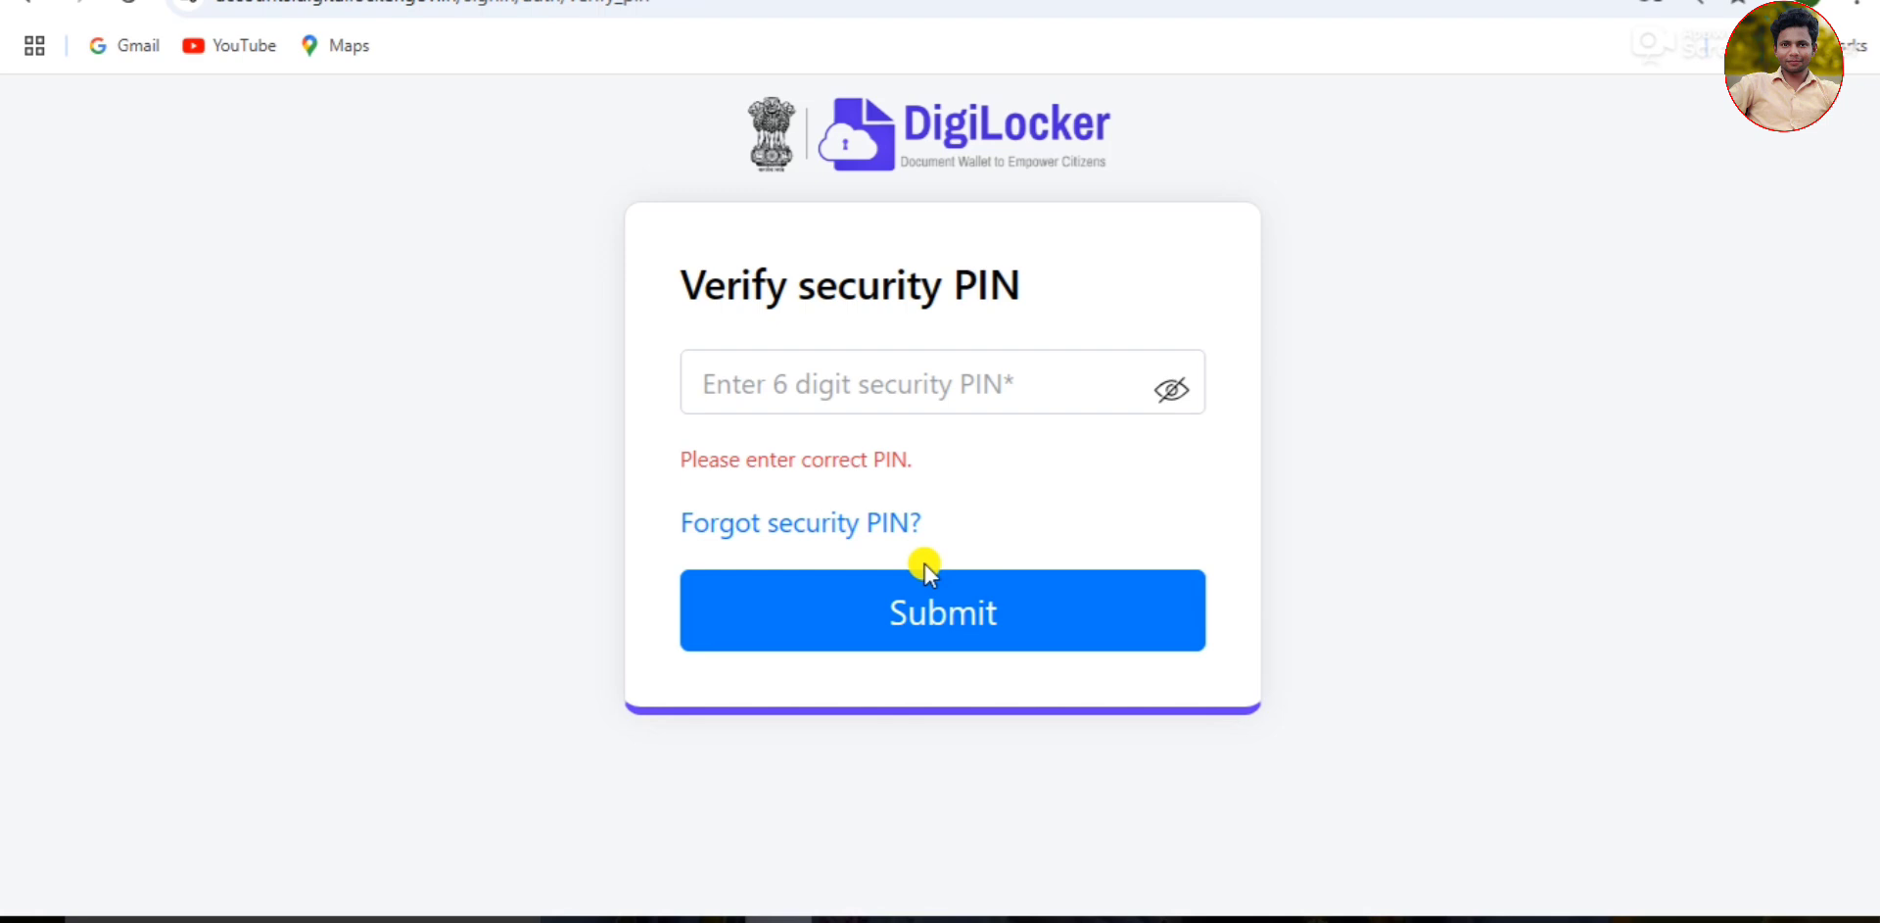
left_click(740, 521)
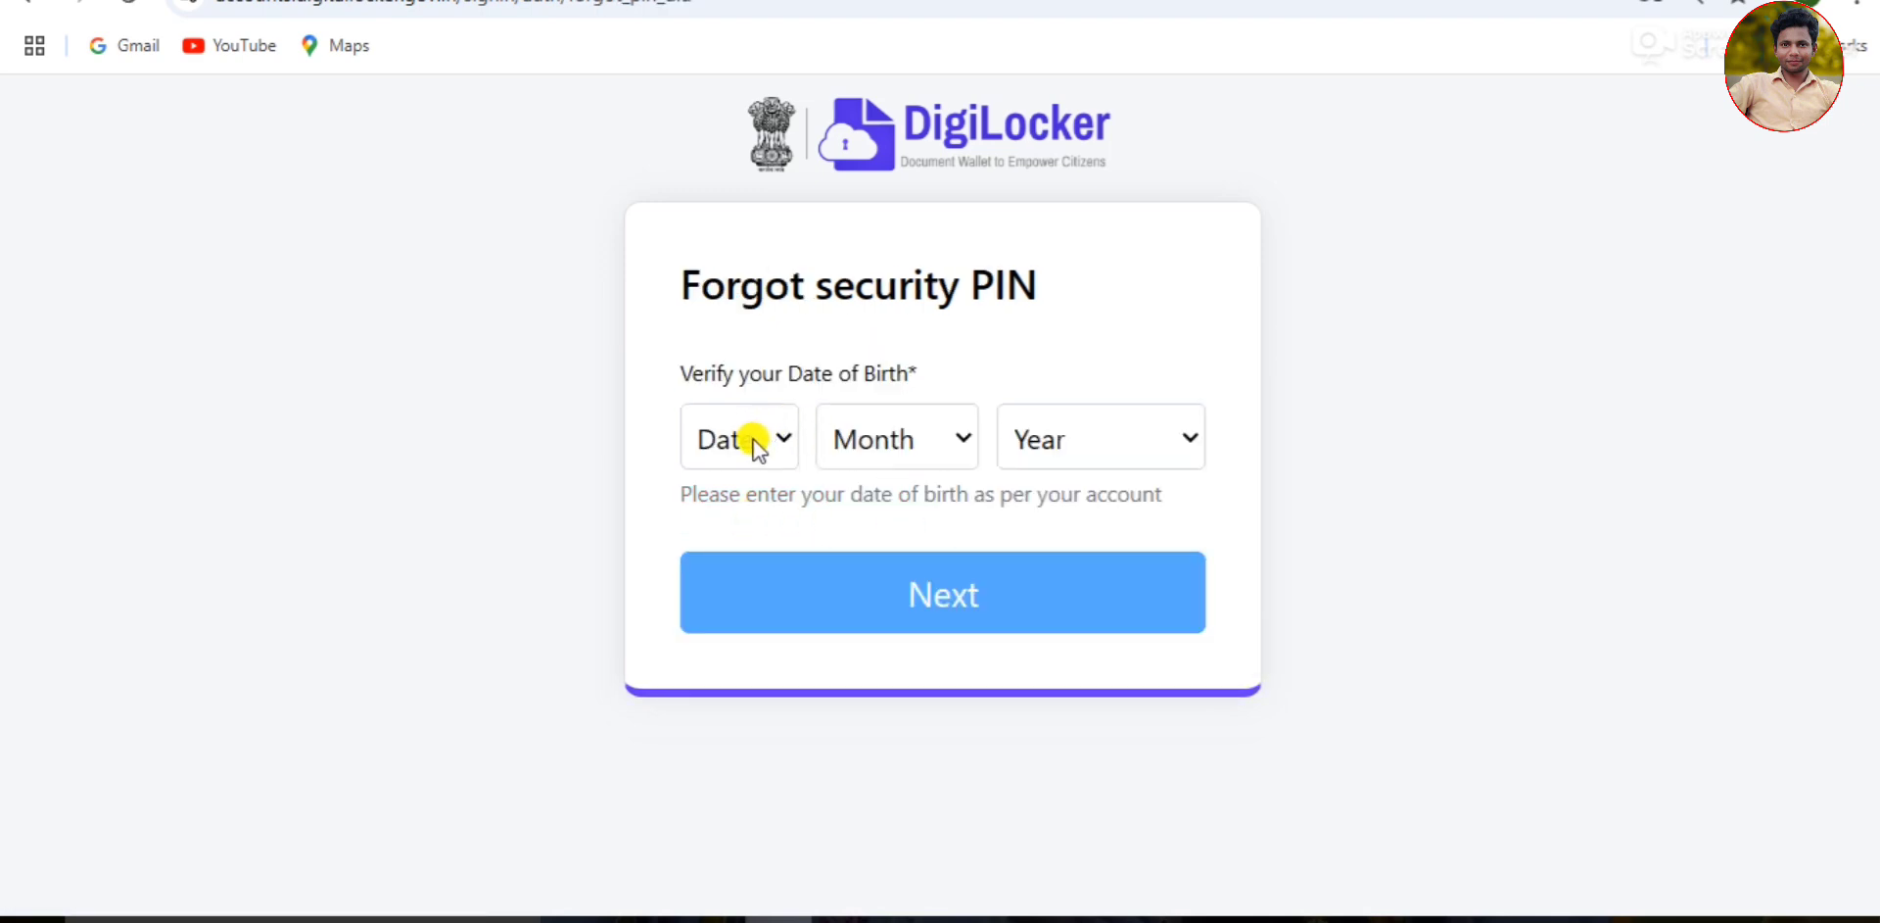
- Select and verify the student's date of birth on the Forgot security PIN page
left_click(760, 437)
scroll(755, 357, "down", 6)
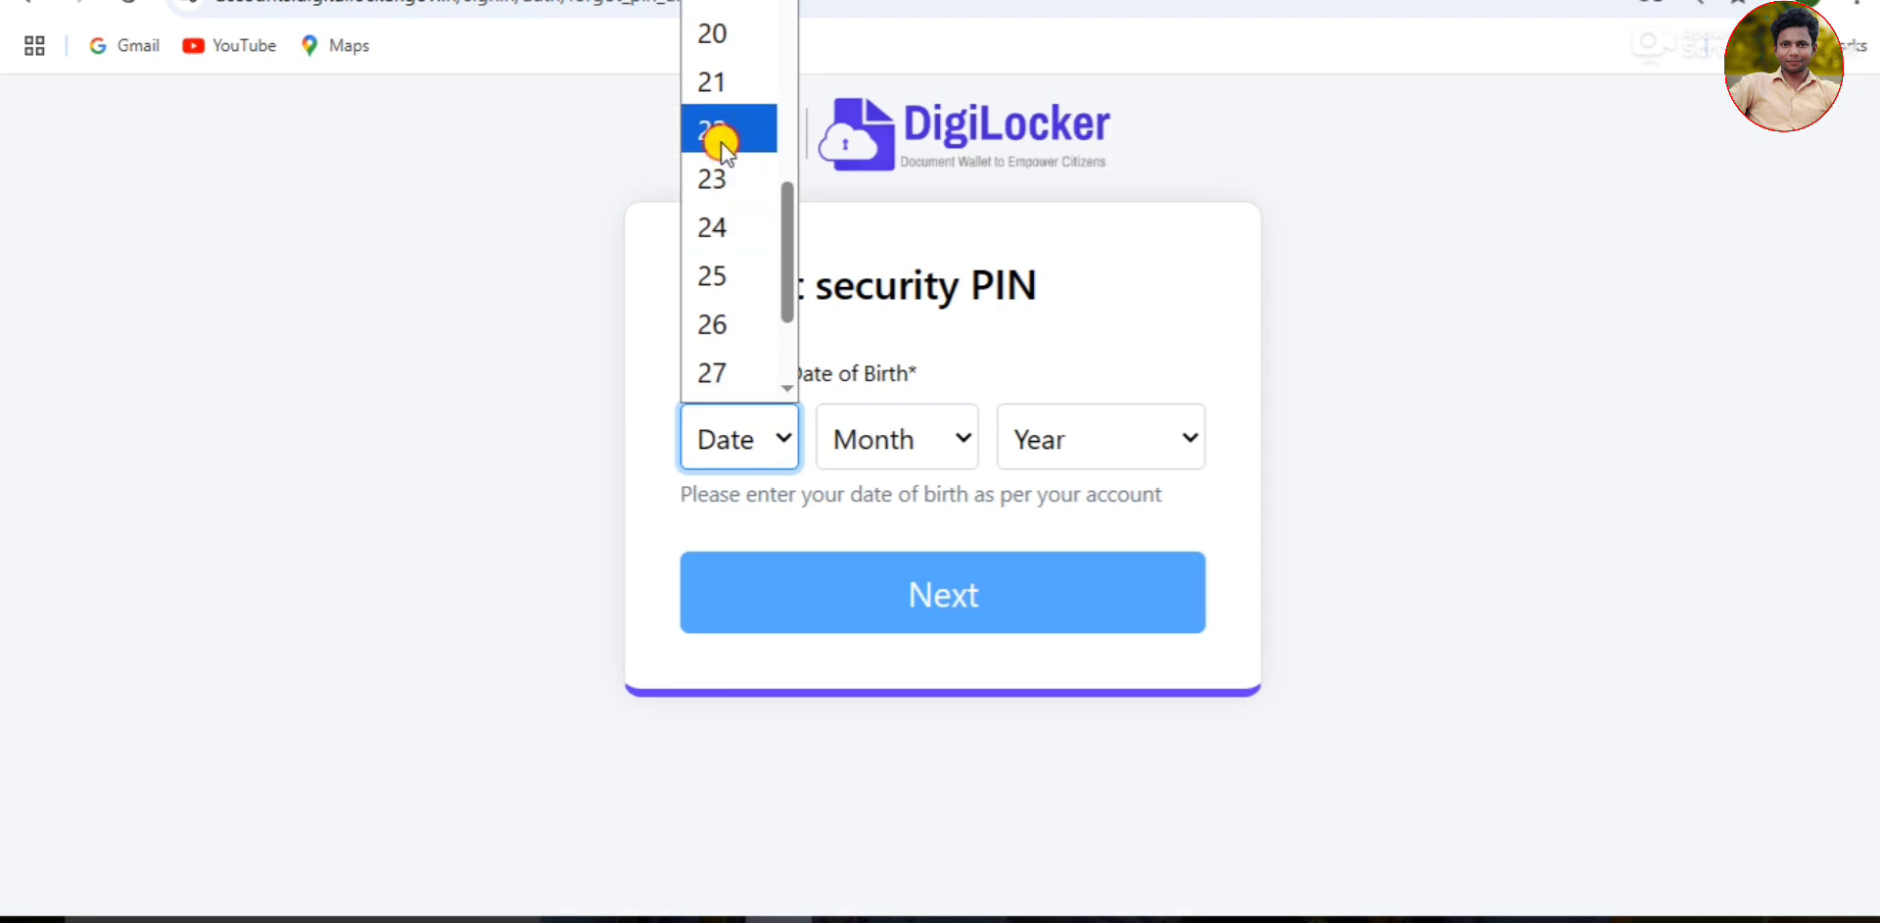
left_click(720, 137)
left_click(874, 458)
scroll(902, 255, "down", 1)
left_click(871, 143)
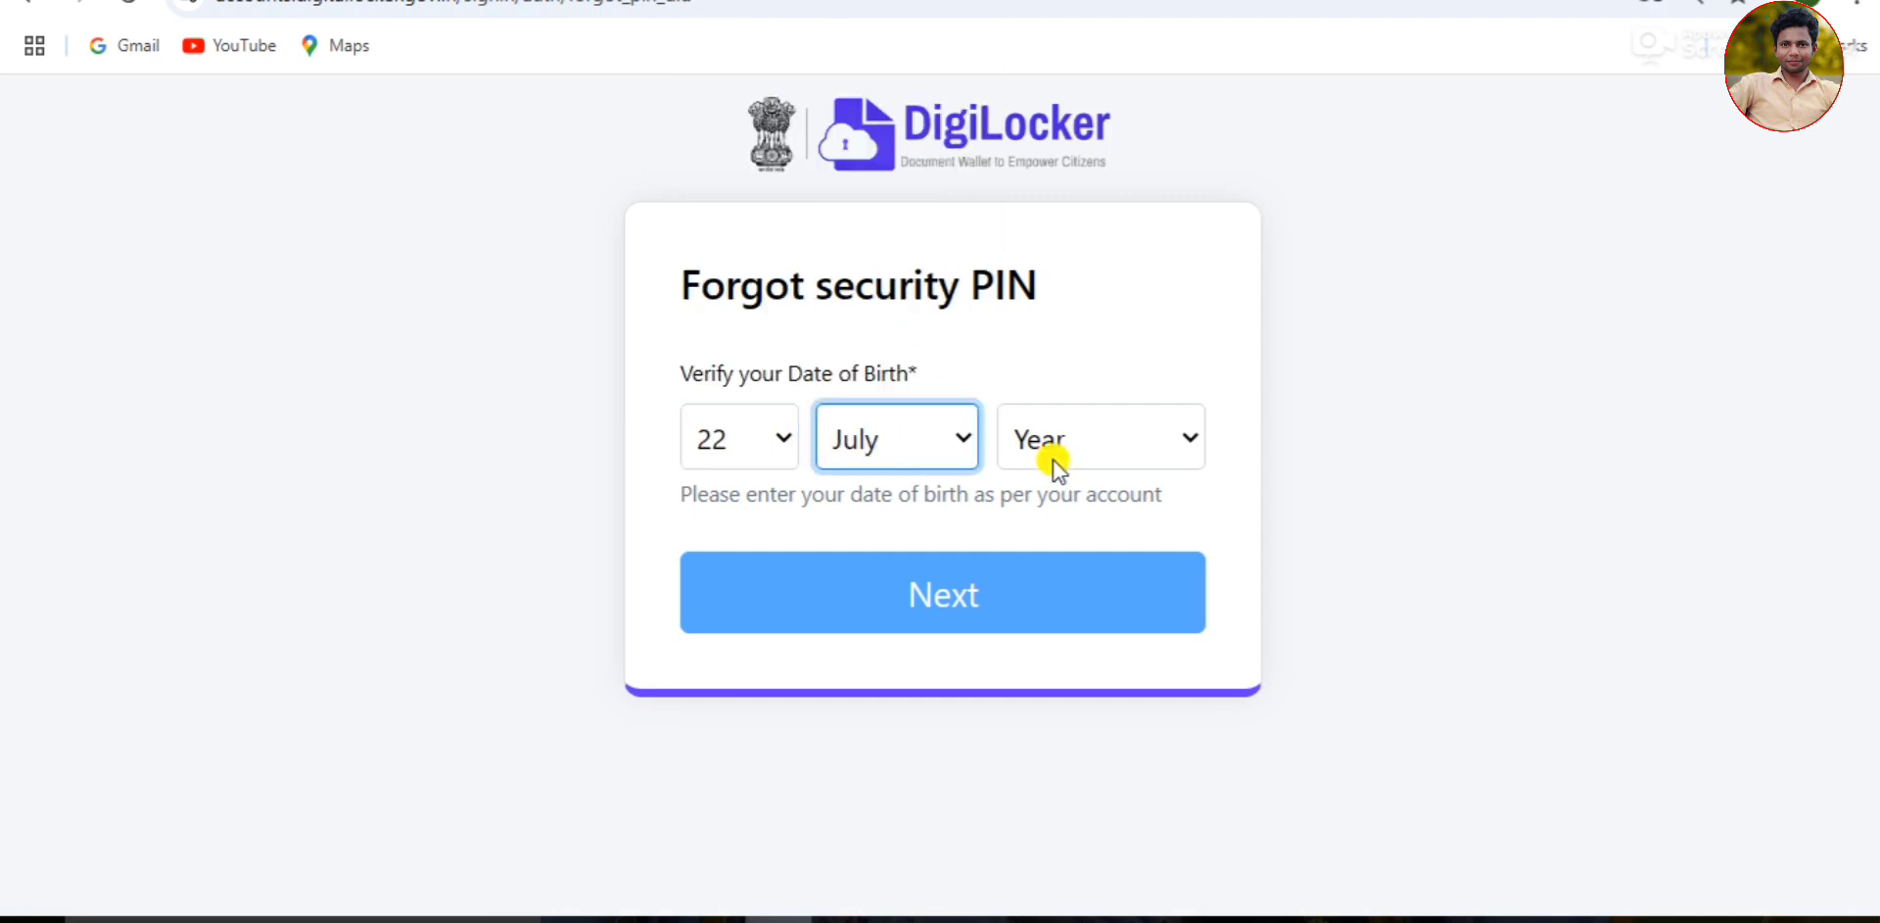
left_click(1054, 461)
type("2012")
left_click(1054, 460)
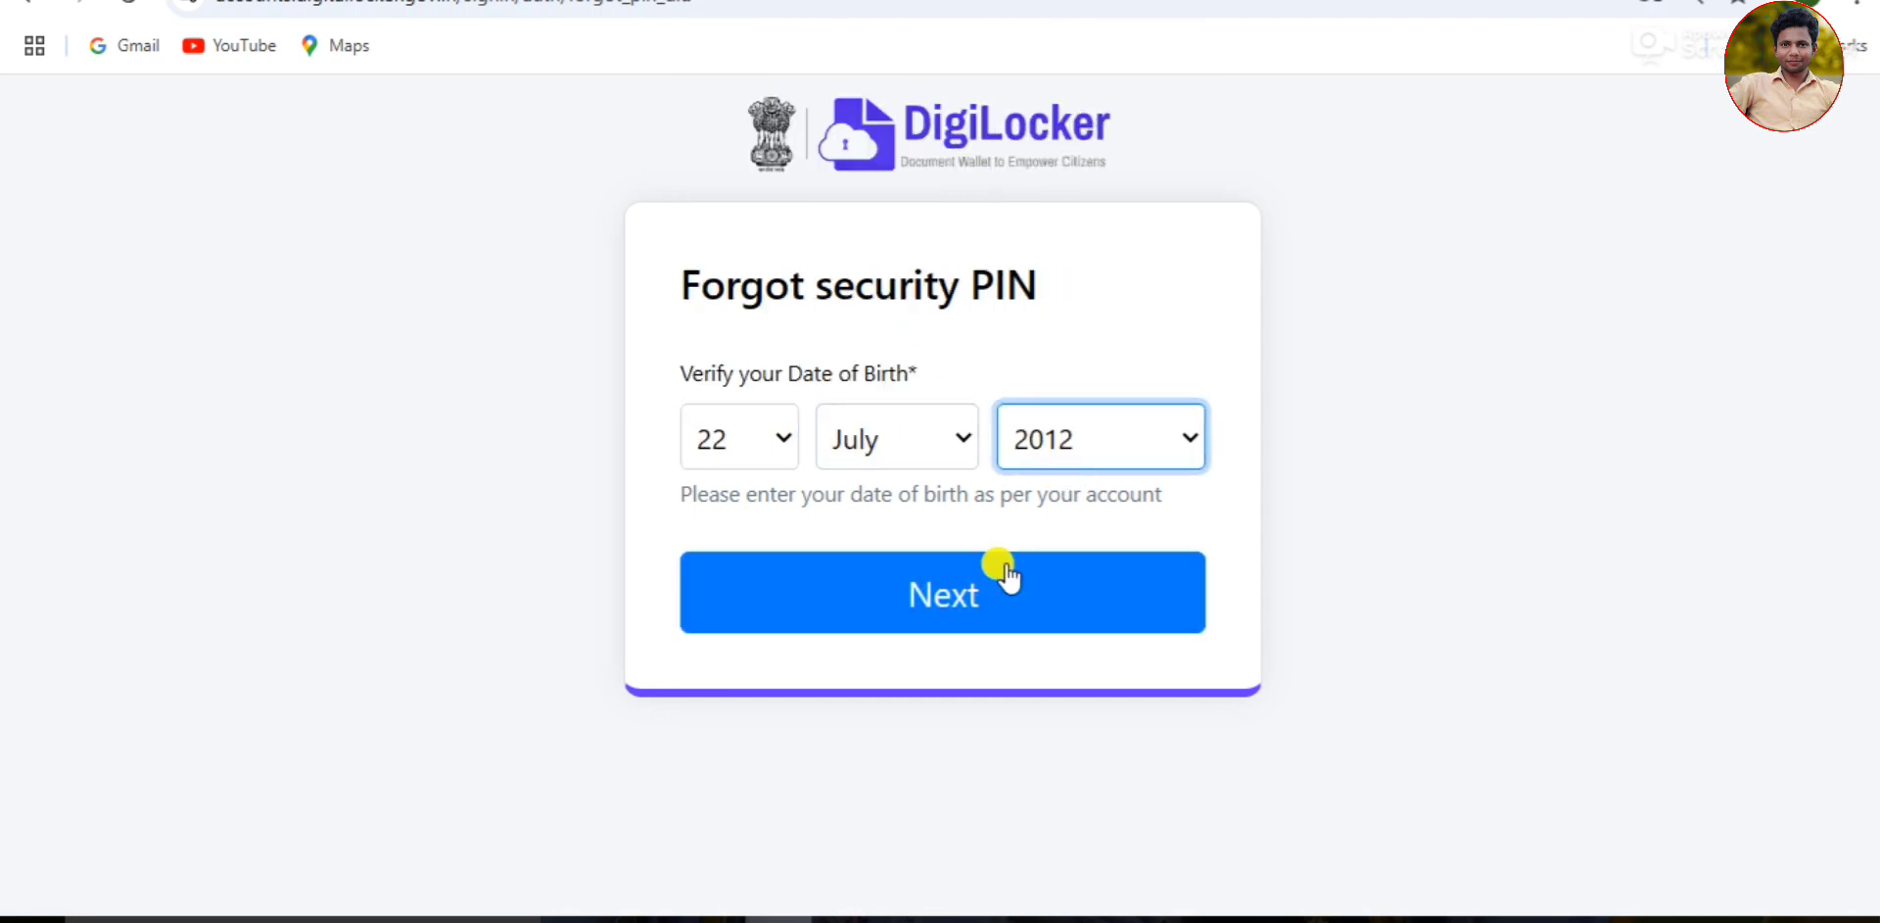
left_click(1007, 577)
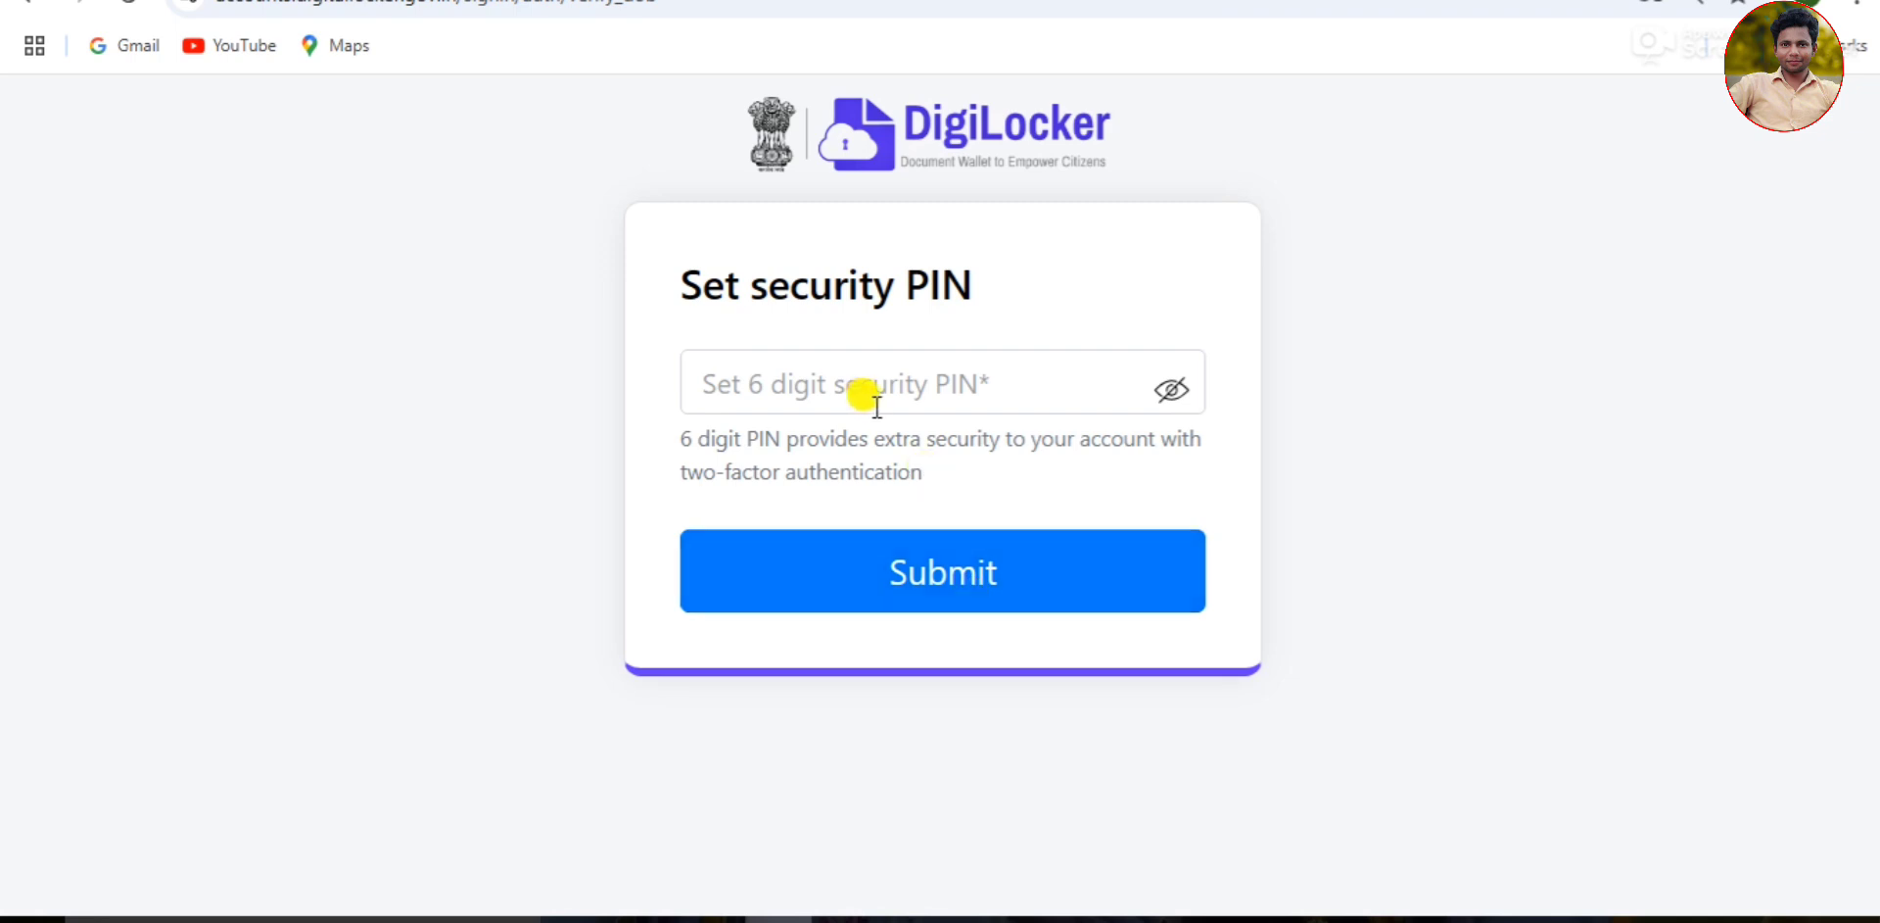
- Set a new six-digit security PIN and allow sharing the Aadhaar Card with up scholarship
left_click(876, 406)
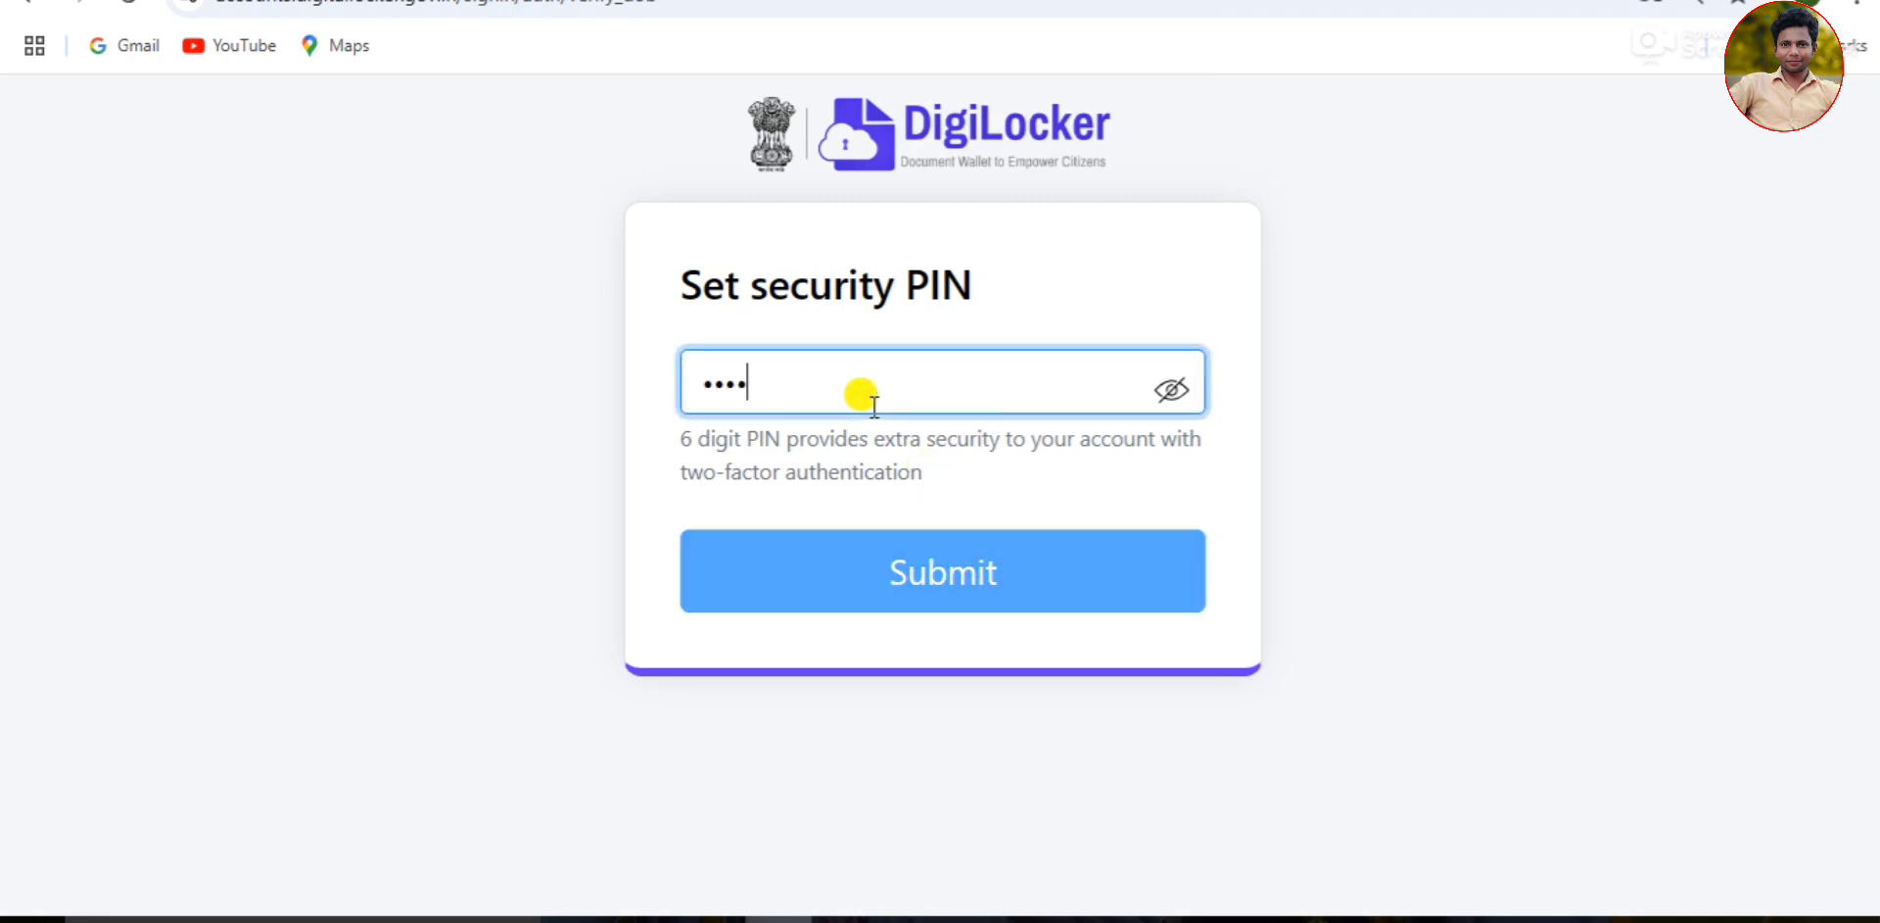
left_click(932, 597)
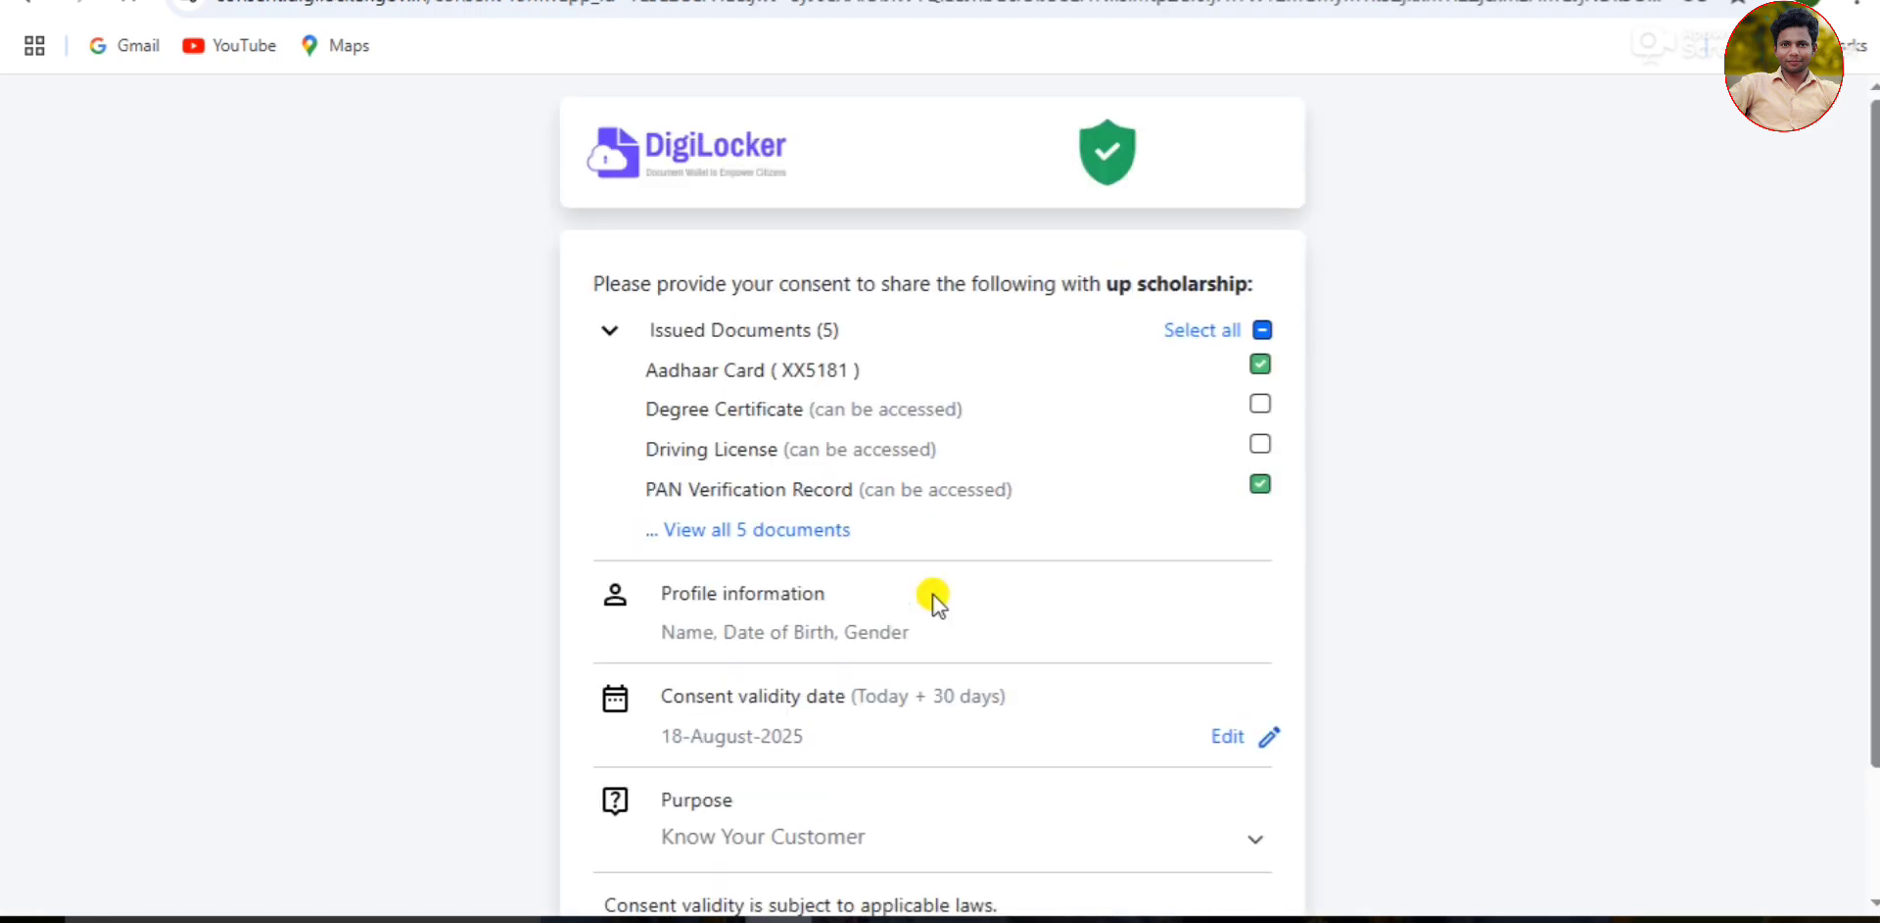
scroll(1021, 538, "down", 2)
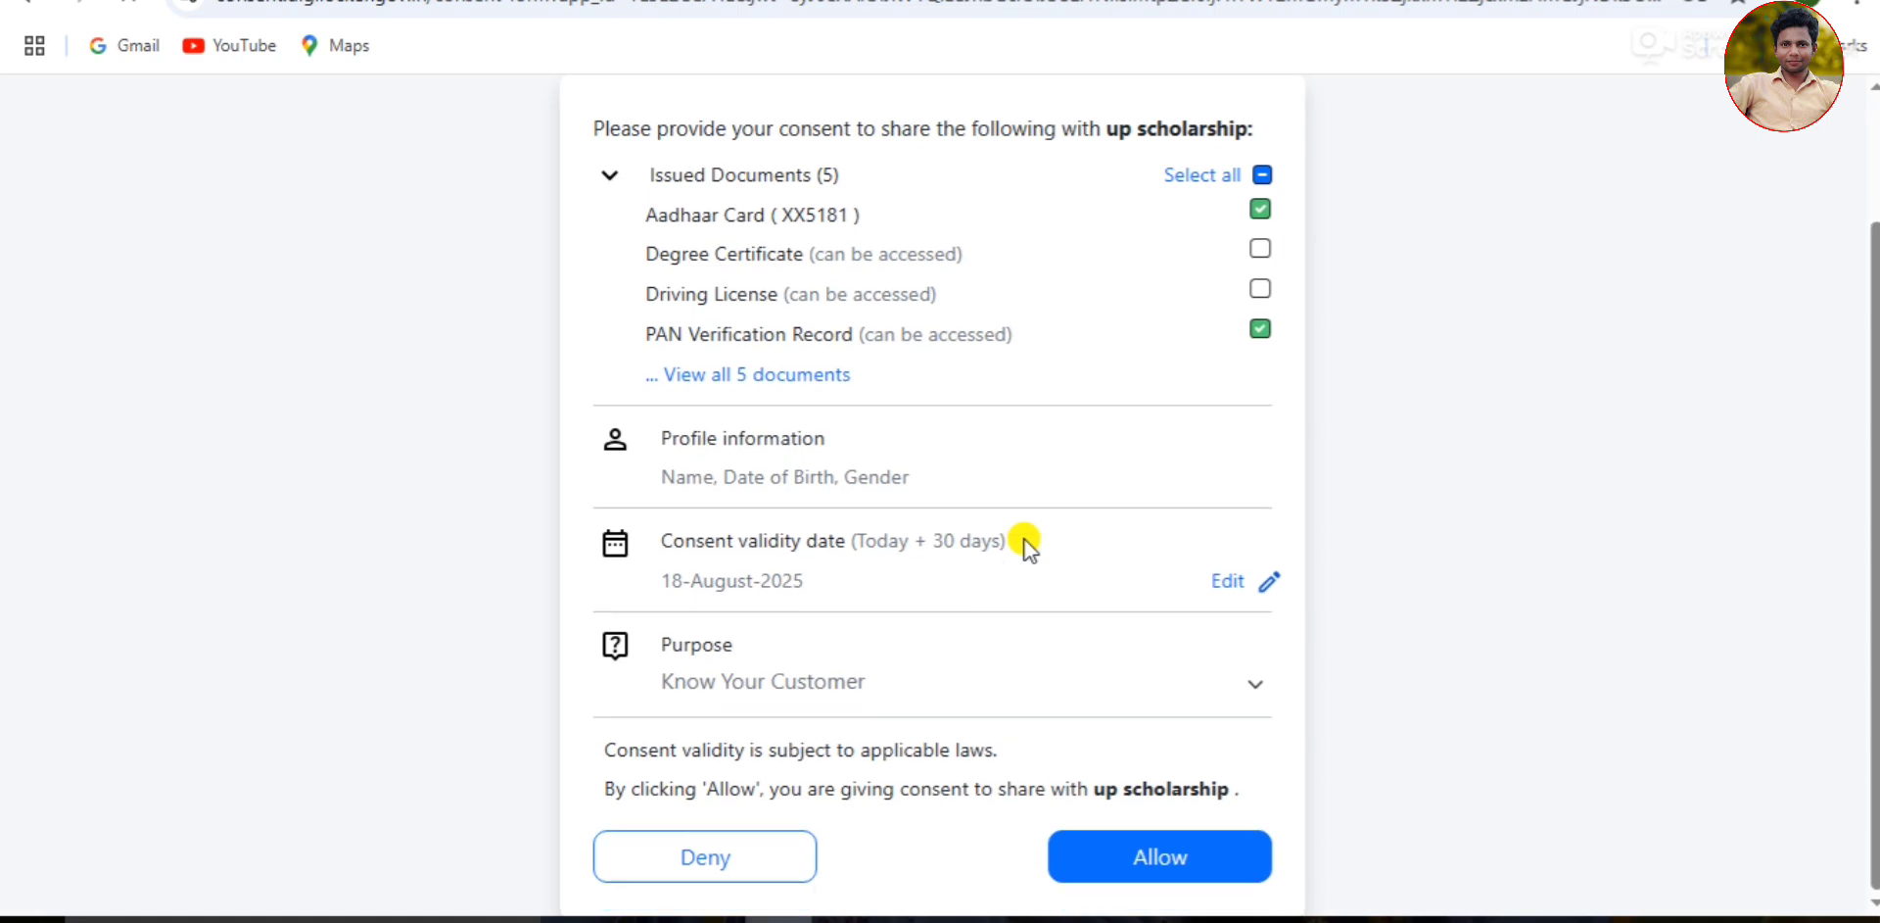
left_click(1144, 864)
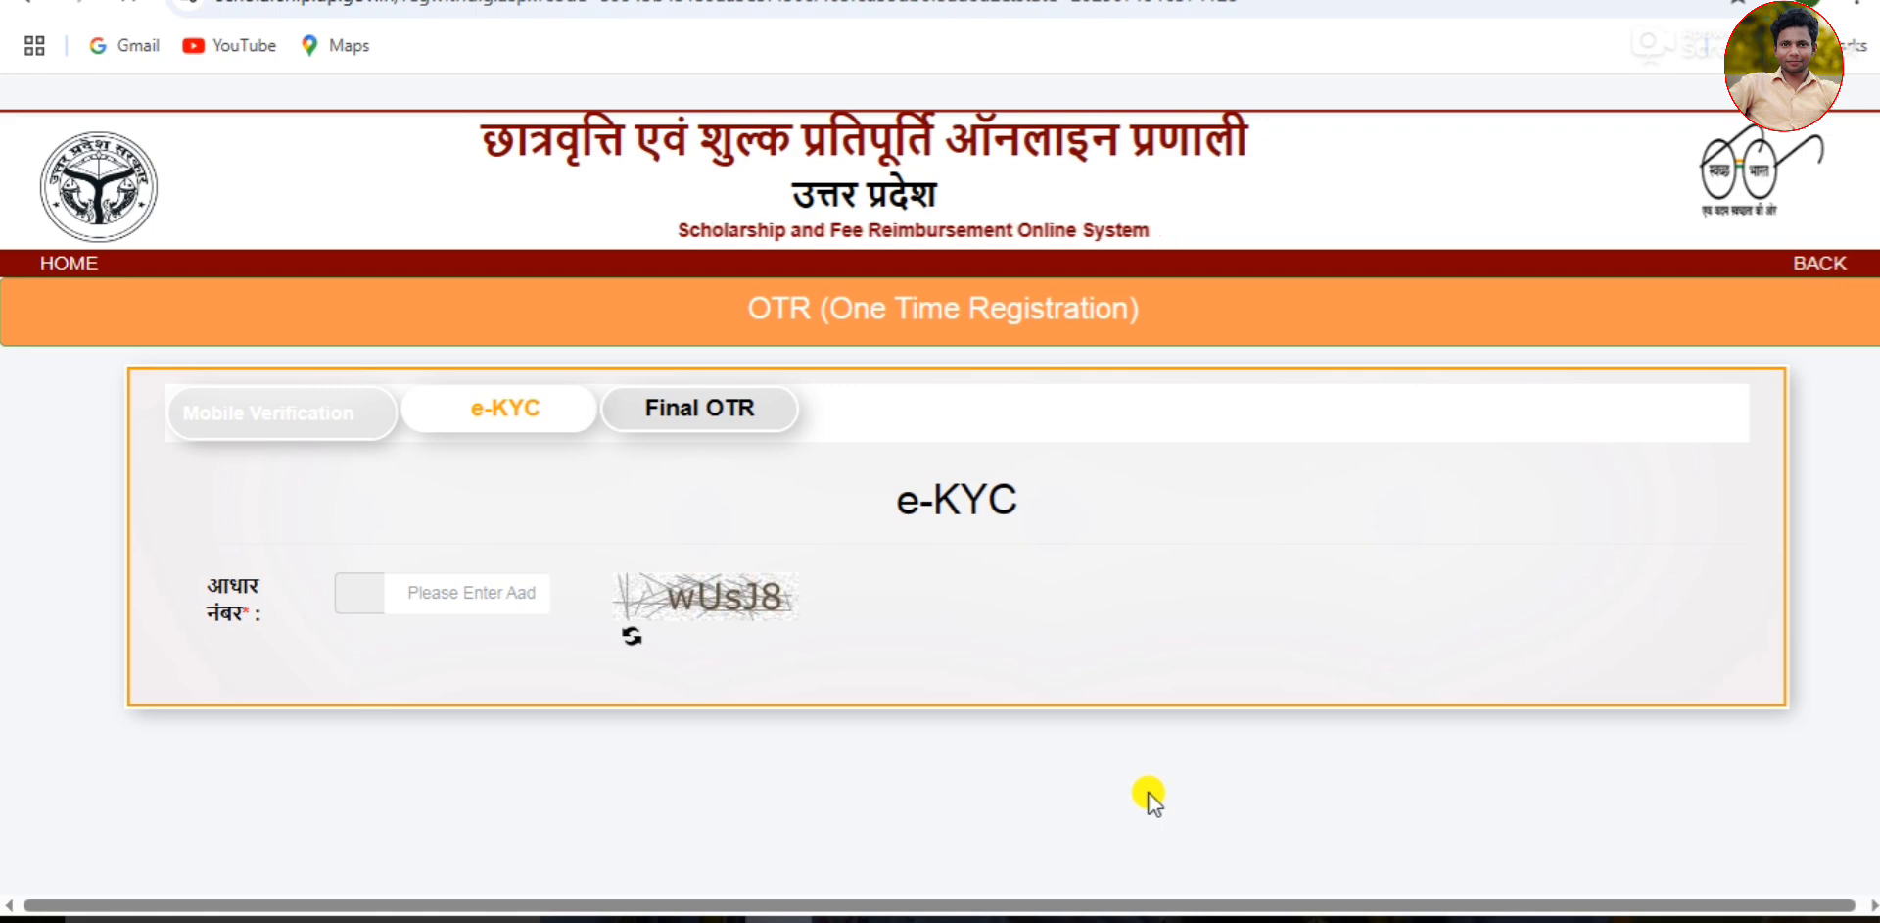
- Review the DigiLocker Aadhaar details and submit them with Verifiy e-KYC Detail
scroll(1149, 792, "down", 3)
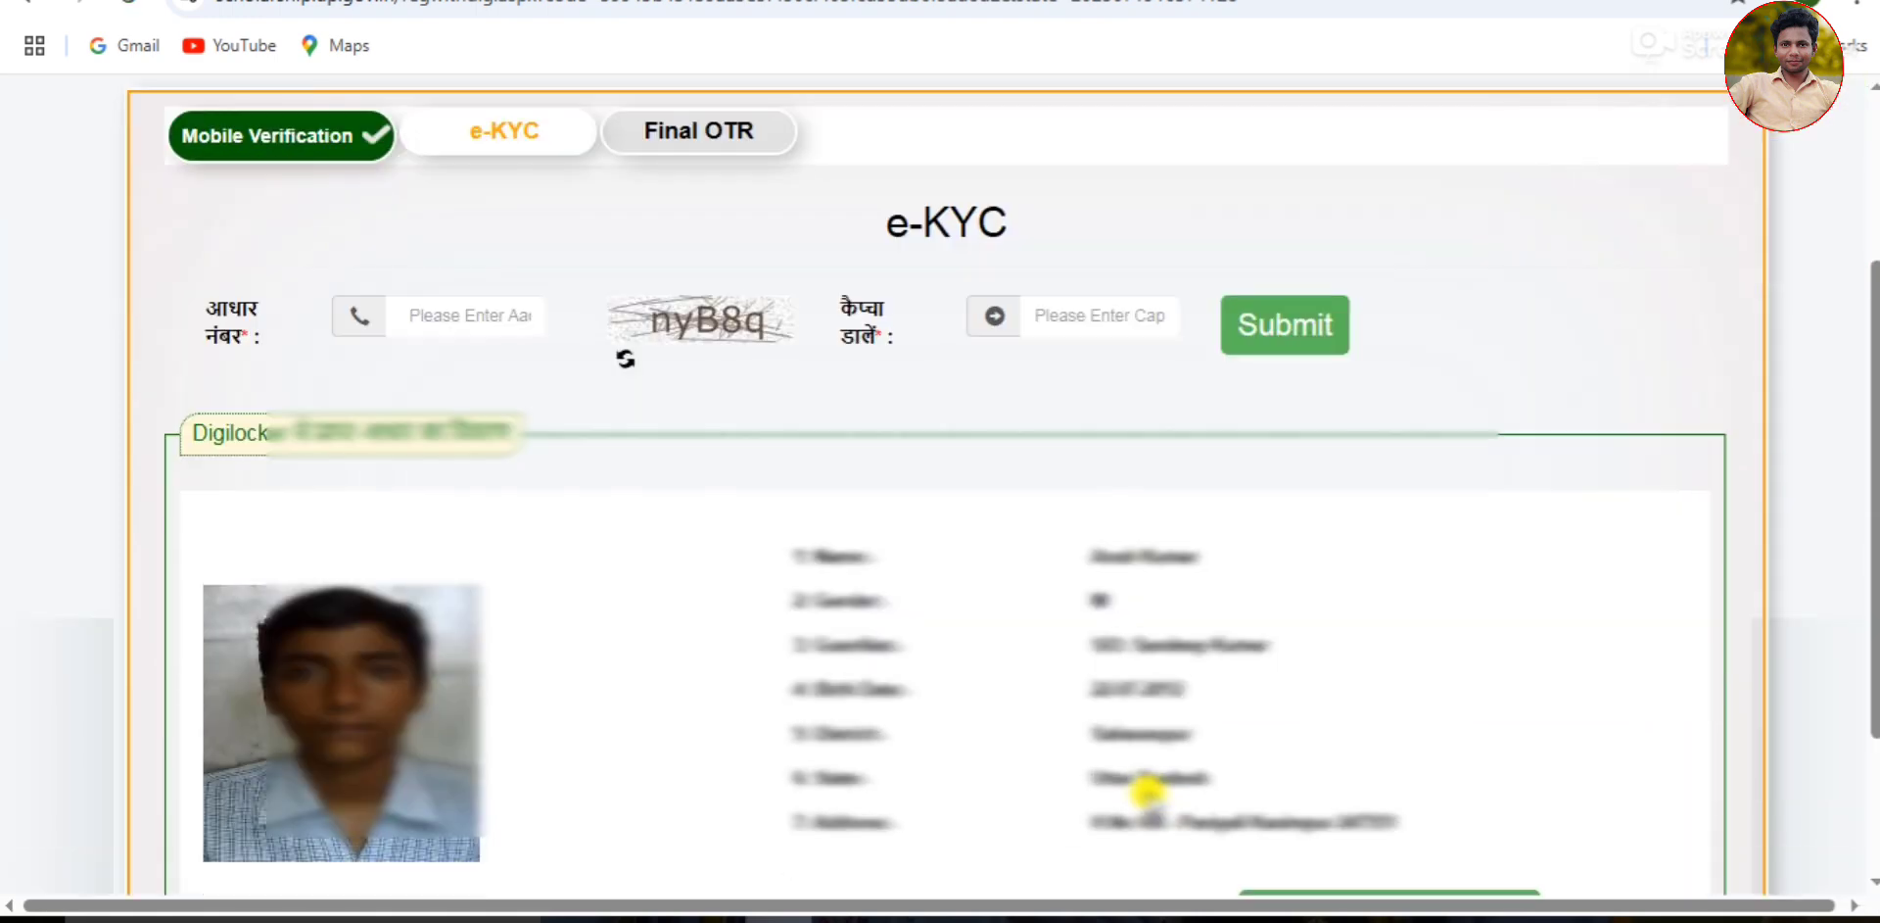
scroll(1149, 791, "down", 2)
scroll(1148, 791, "down", 1)
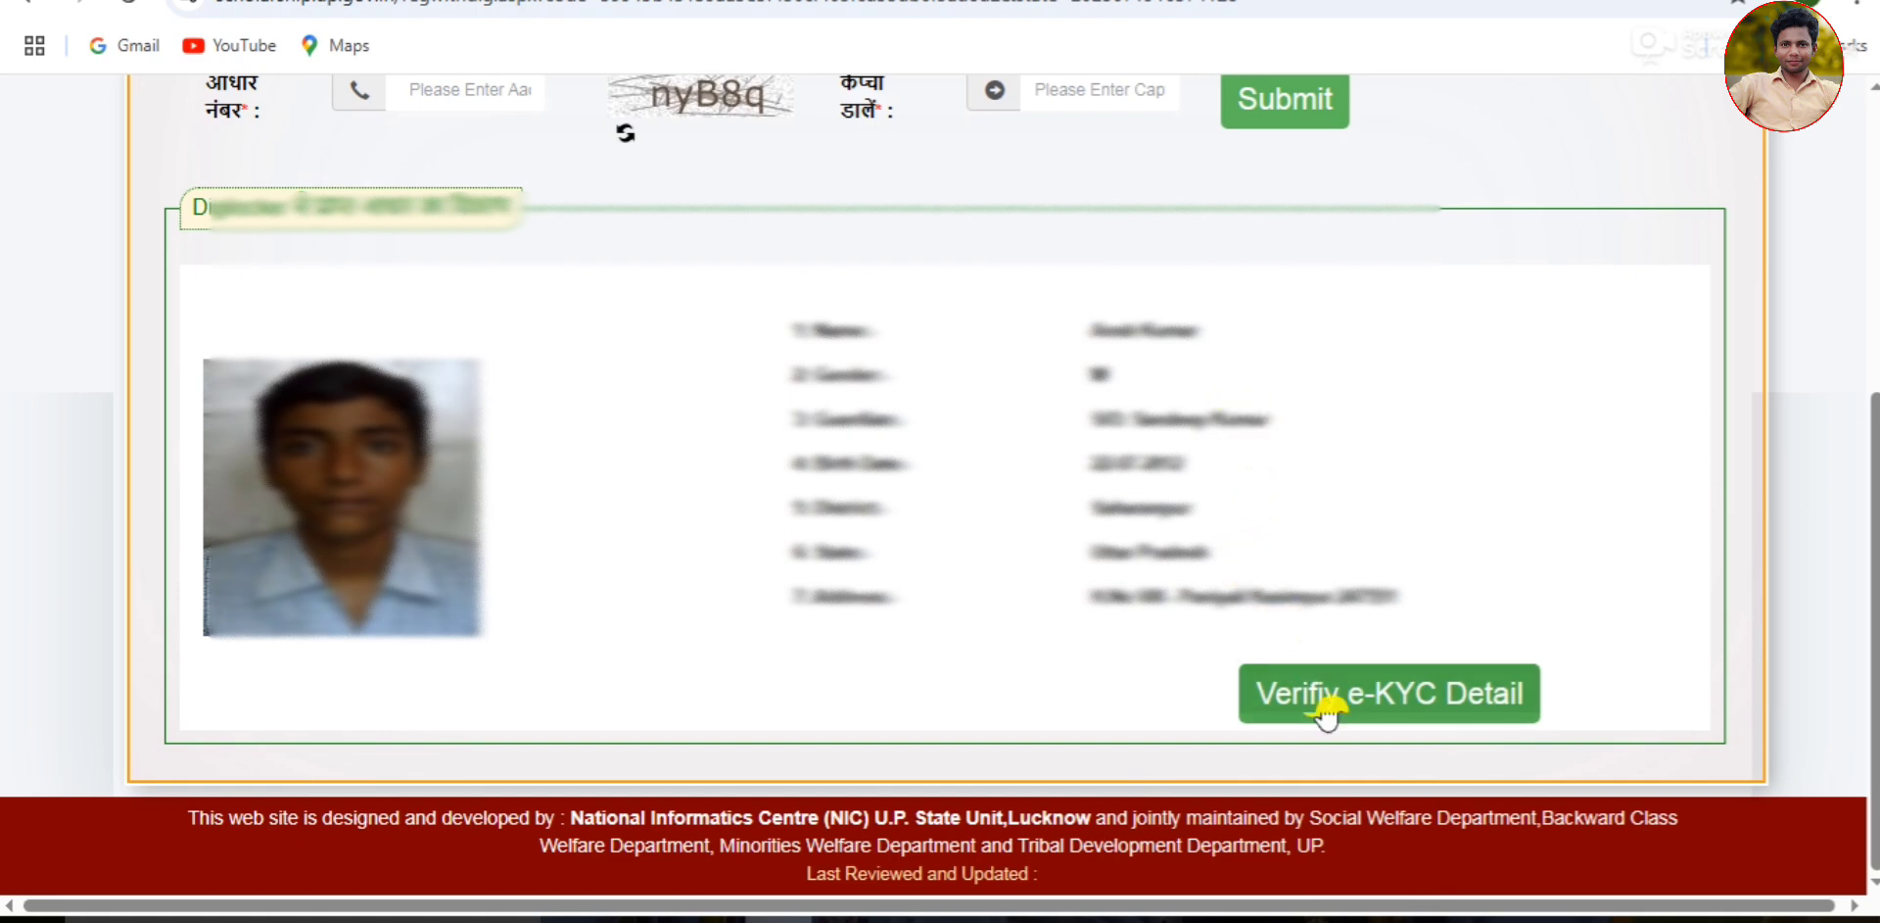
left_click(1375, 701)
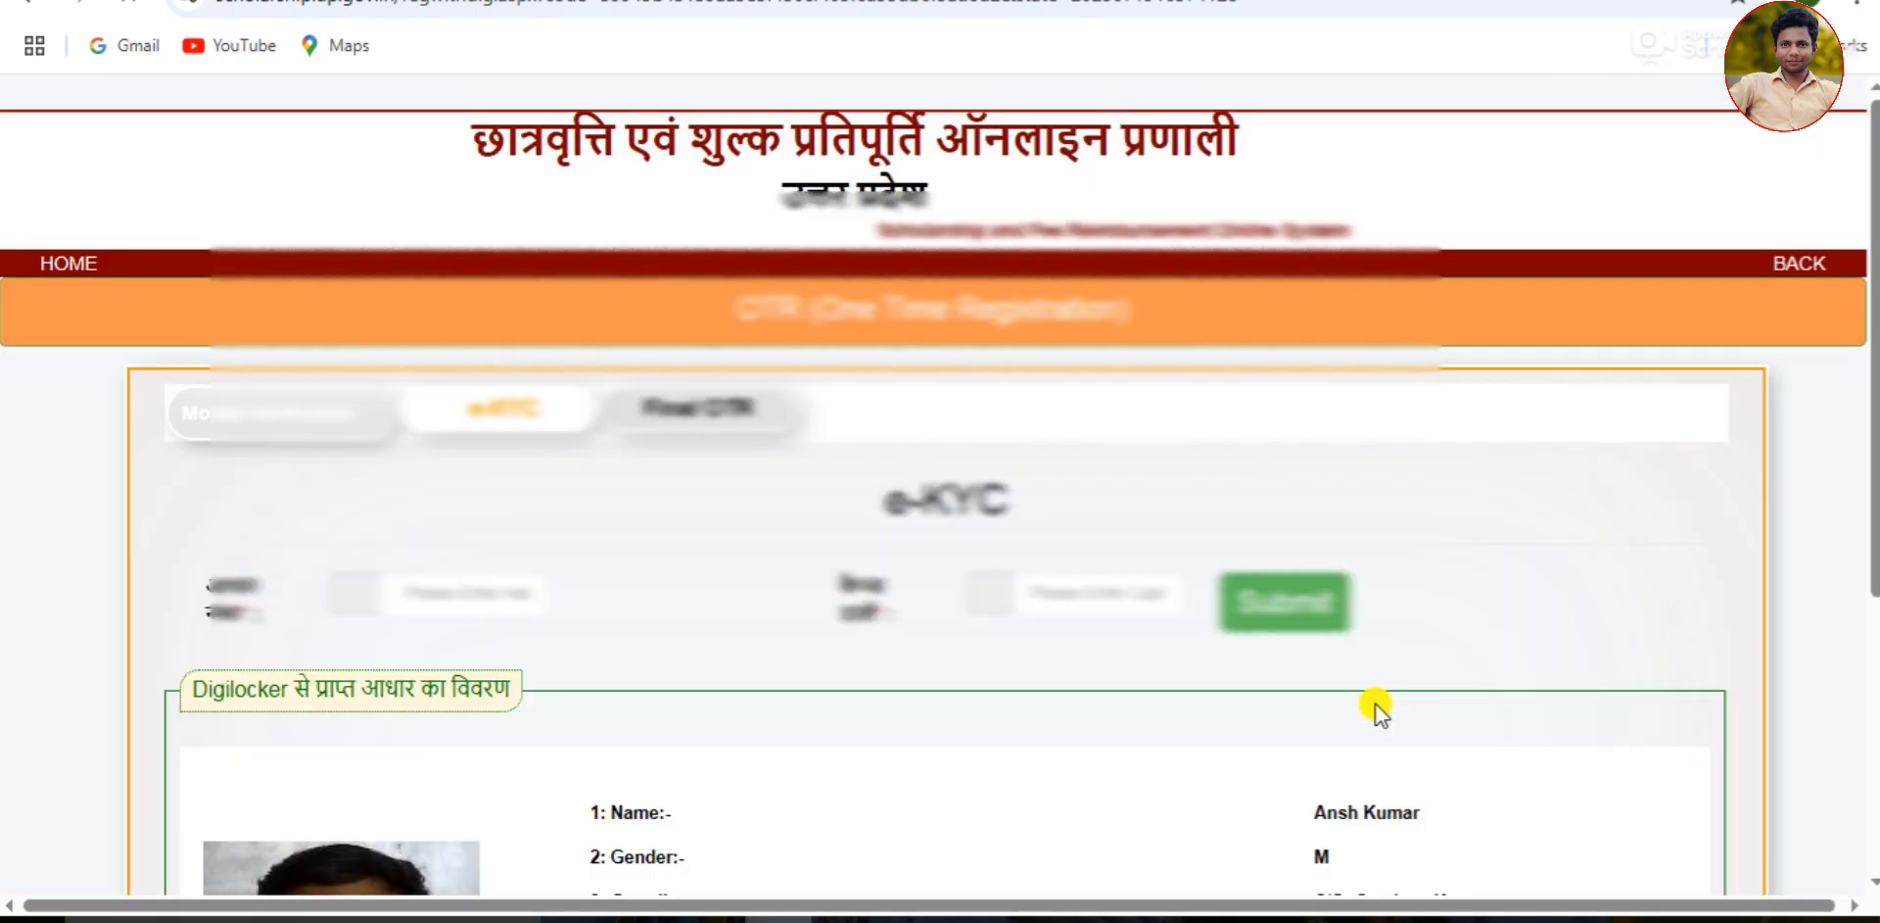
- Enter the OTP received on the mobile and verify it to complete e-KYC
scroll(1375, 703, "down", 5)
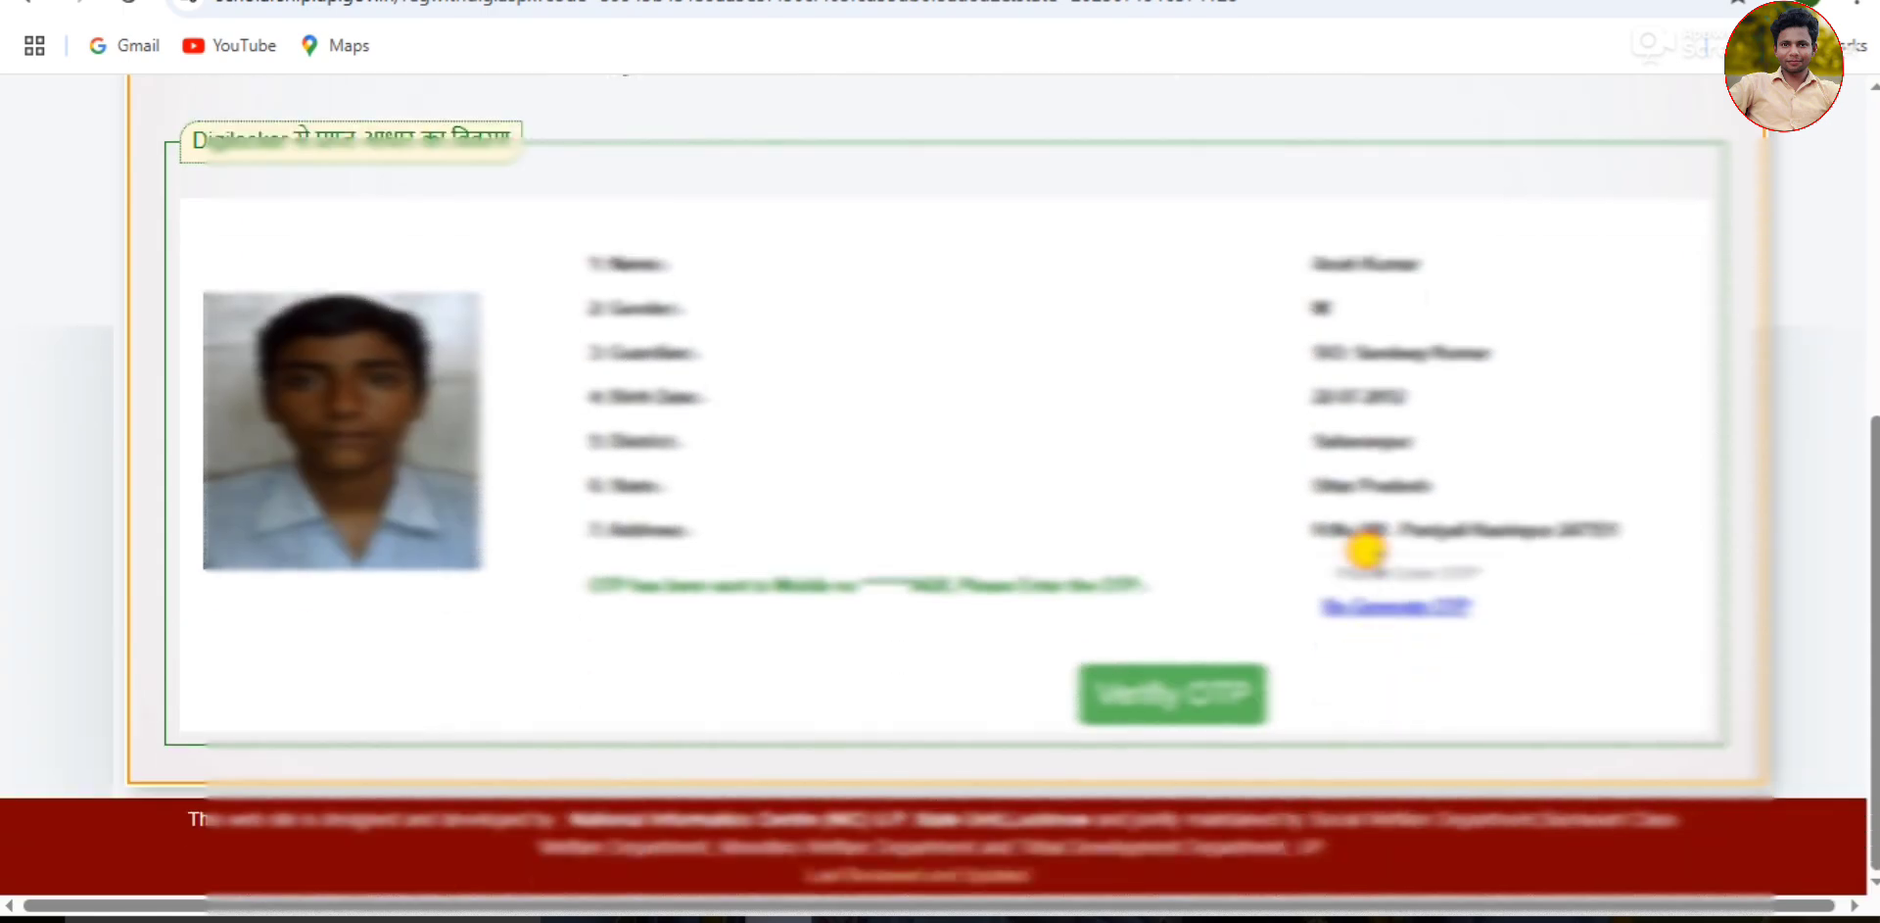
left_click(1368, 558)
left_click(1271, 563)
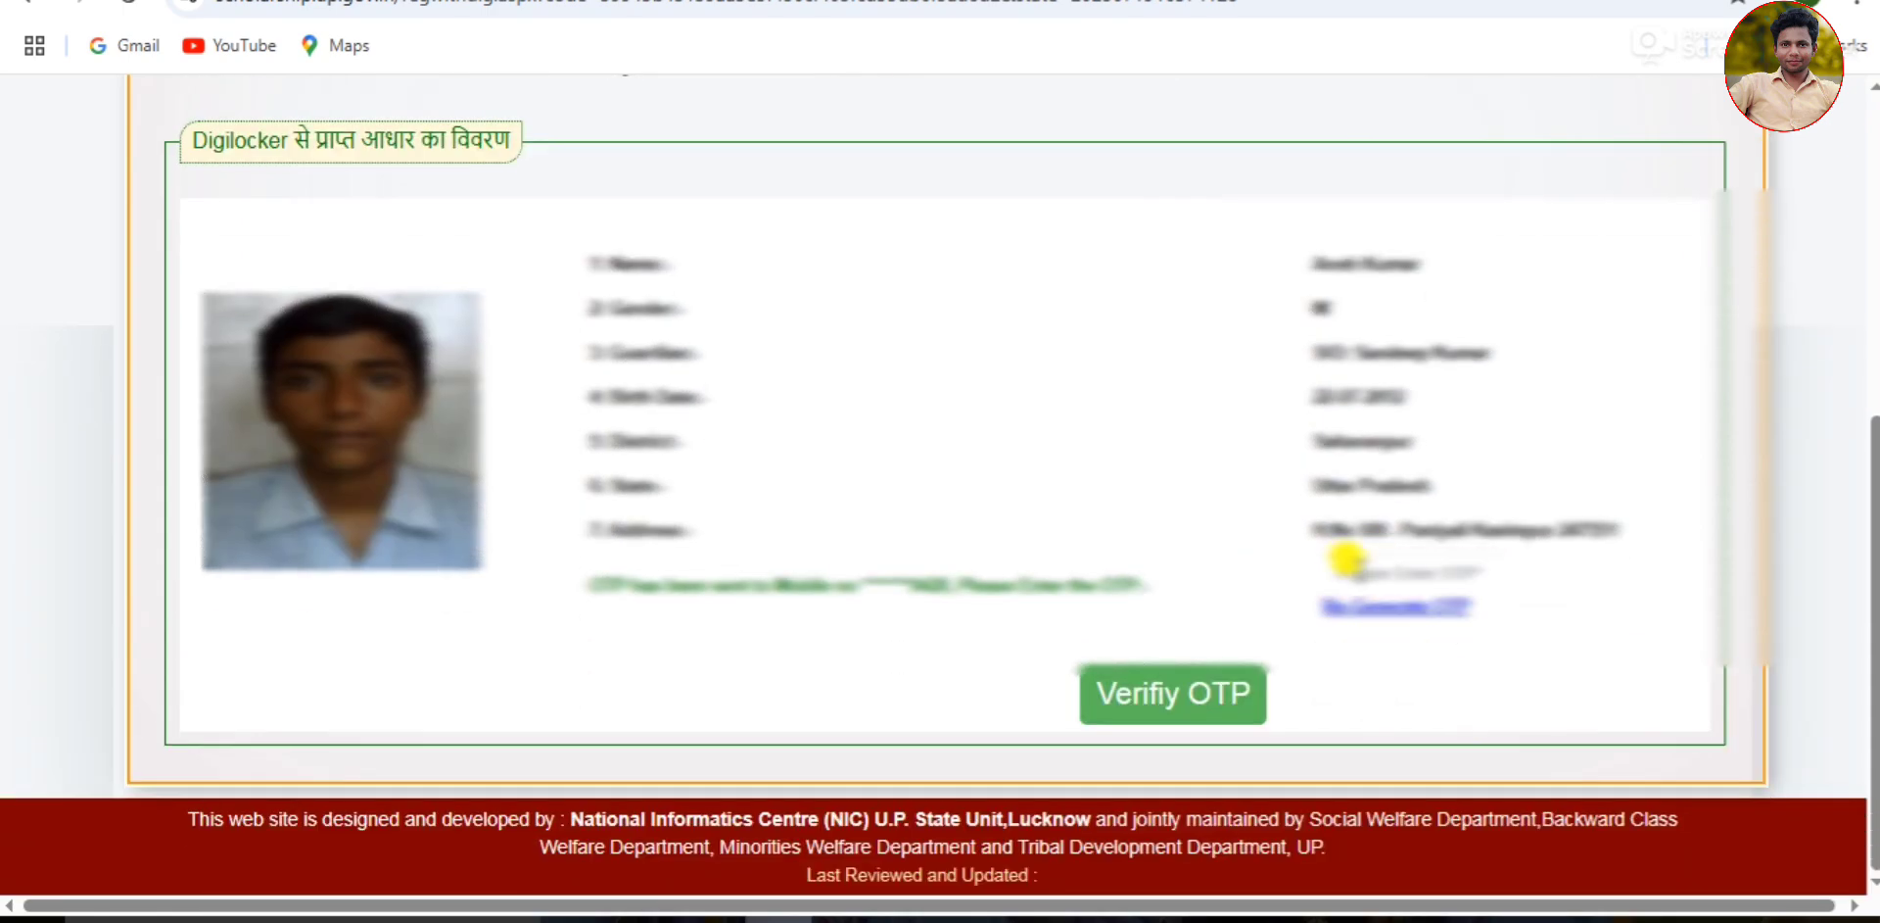
left_click(1347, 558)
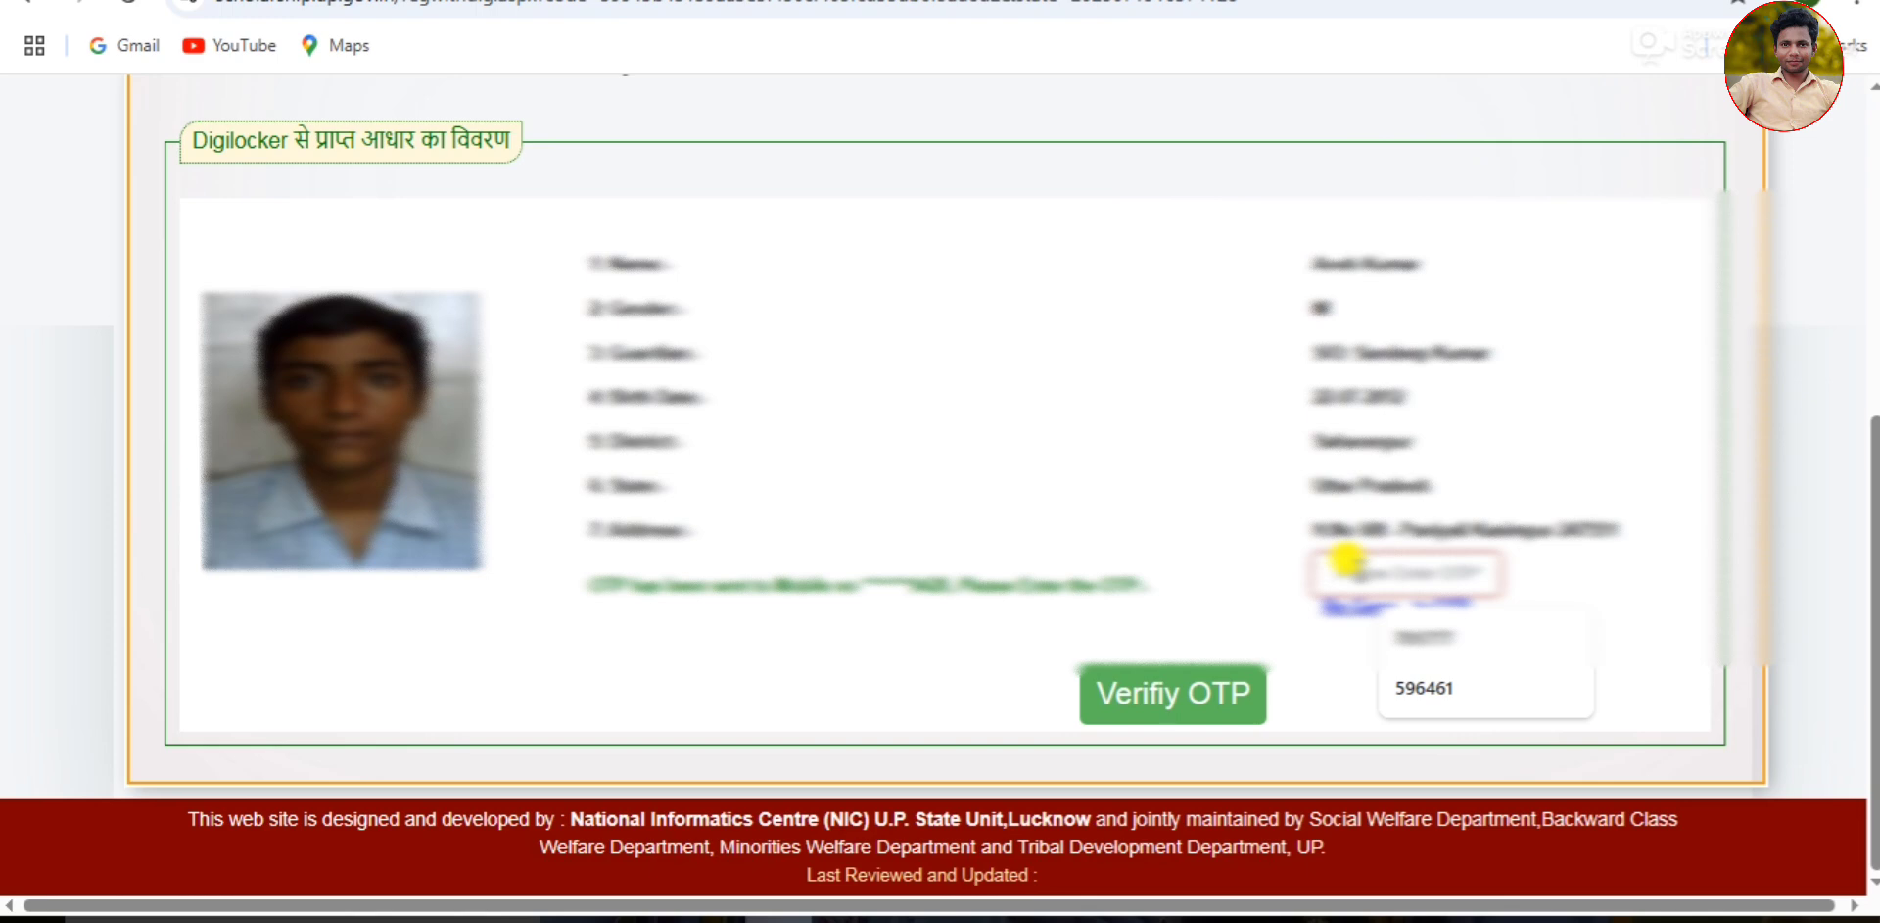
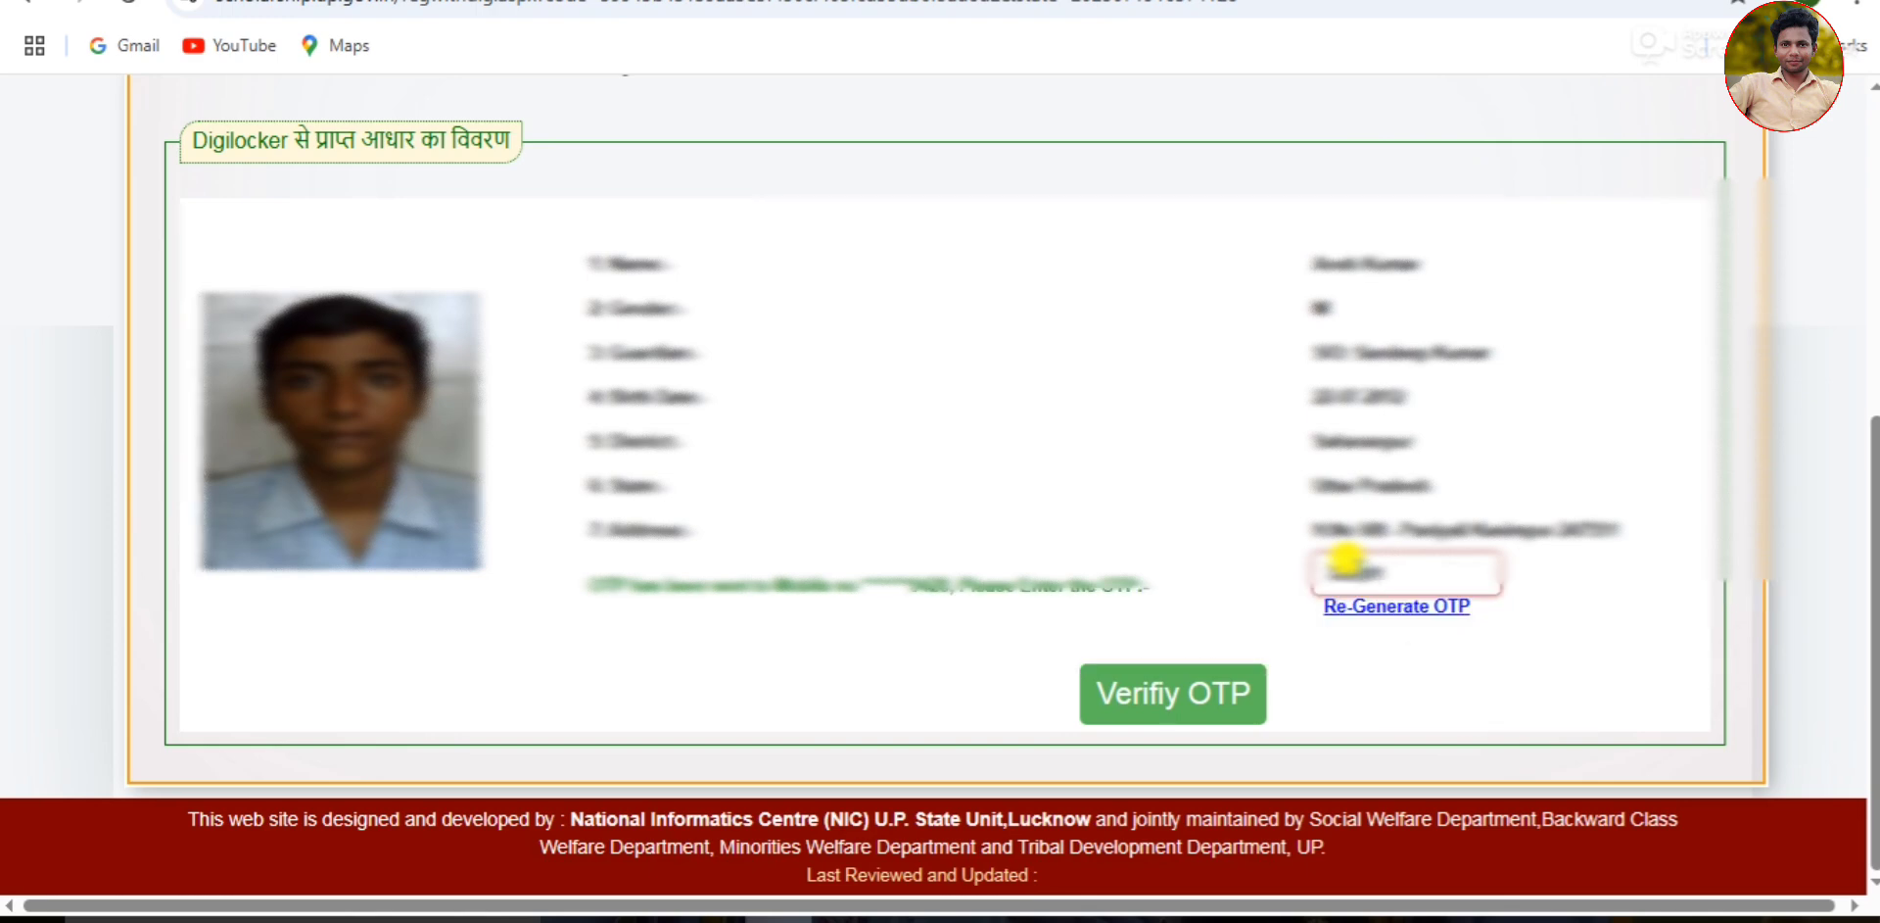
left_click(1166, 700)
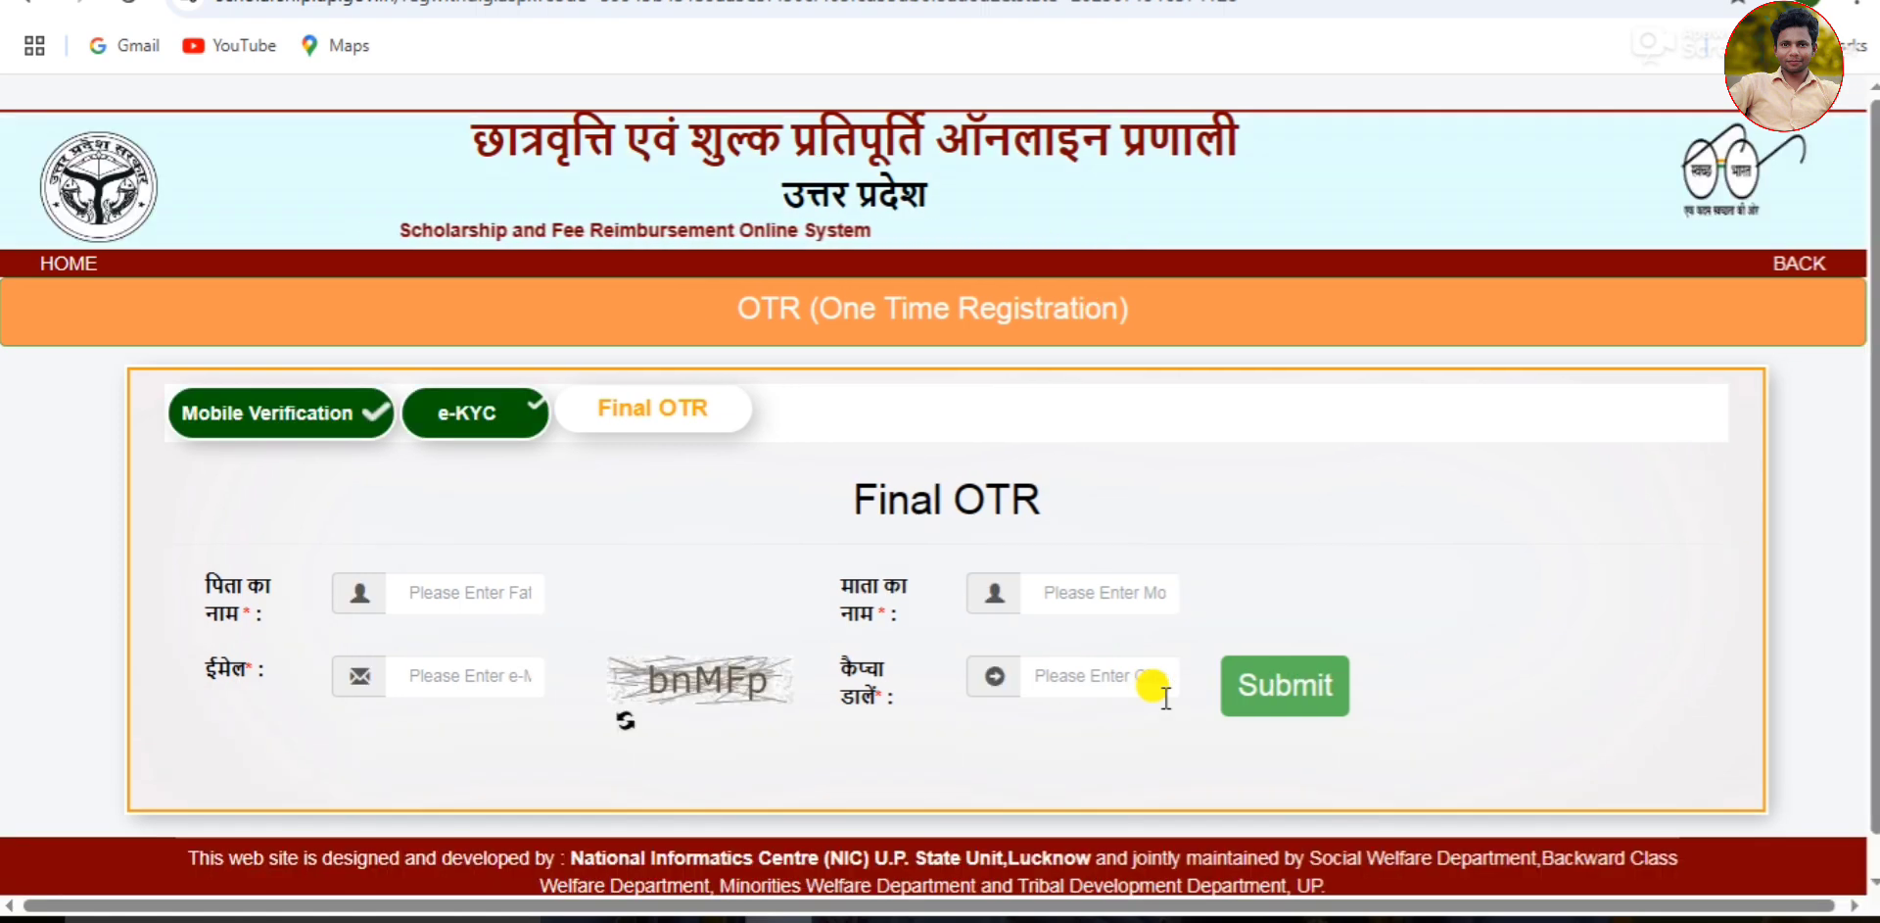
- Fill in the father's name and mother's name on the Final OTR form
scroll(460, 587, "down", 1)
left_click(460, 553)
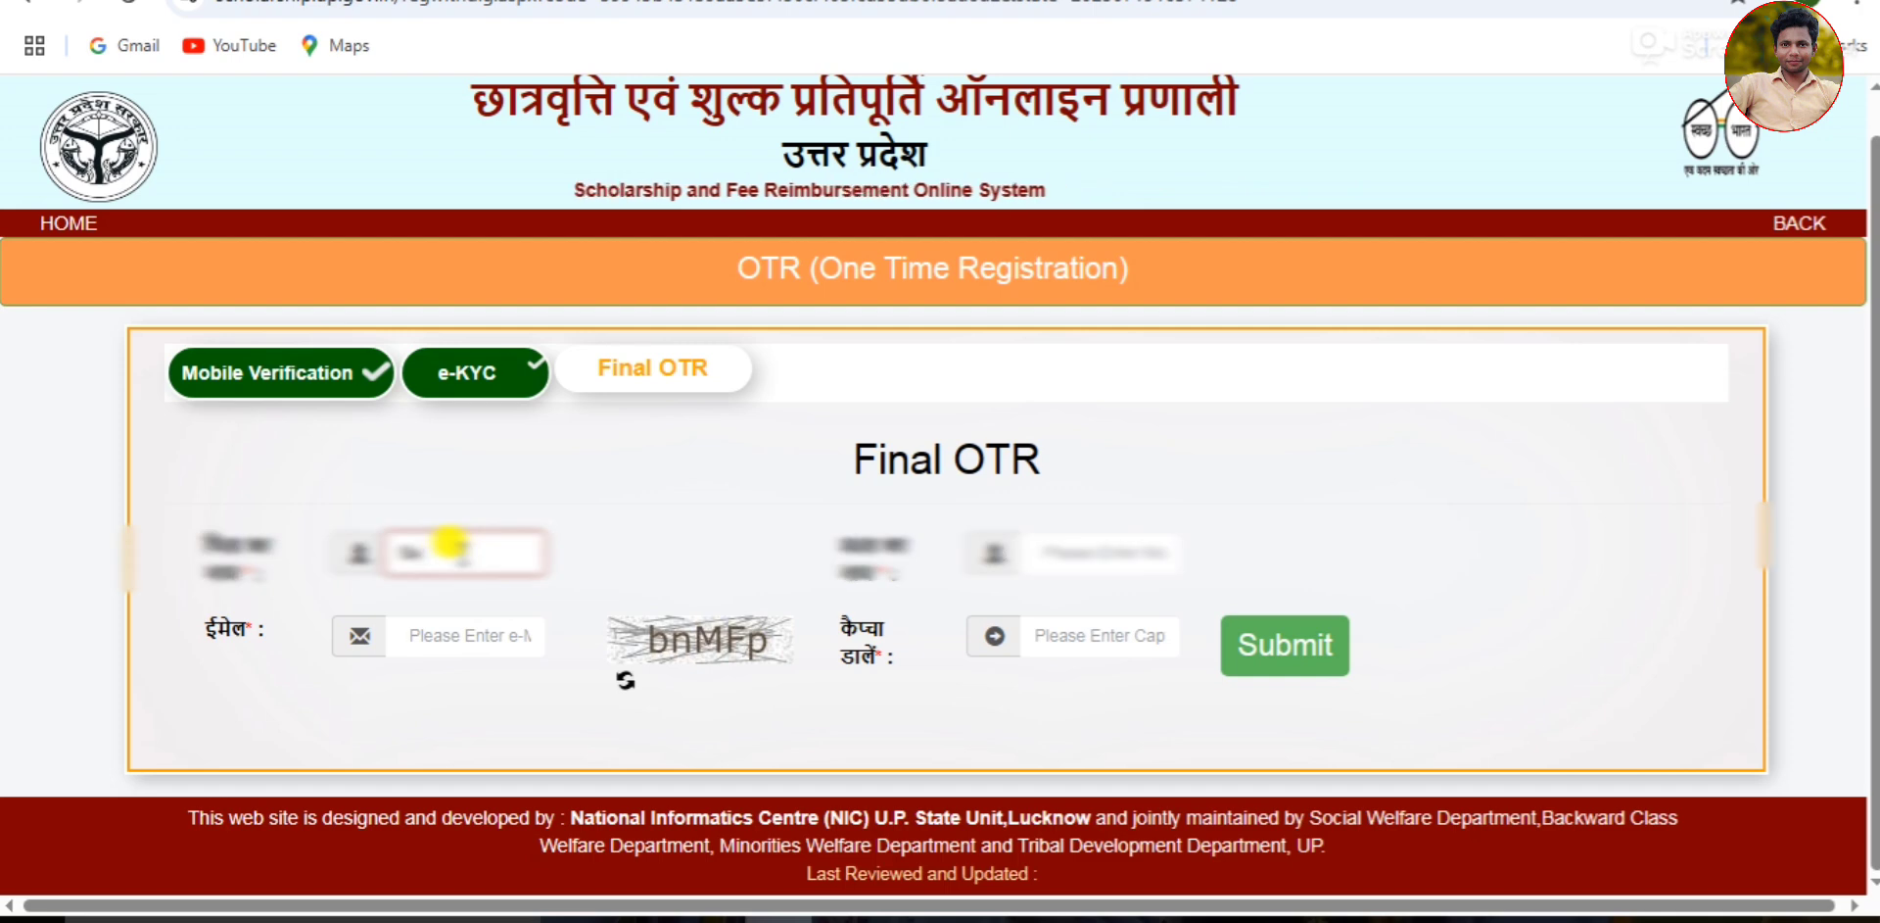
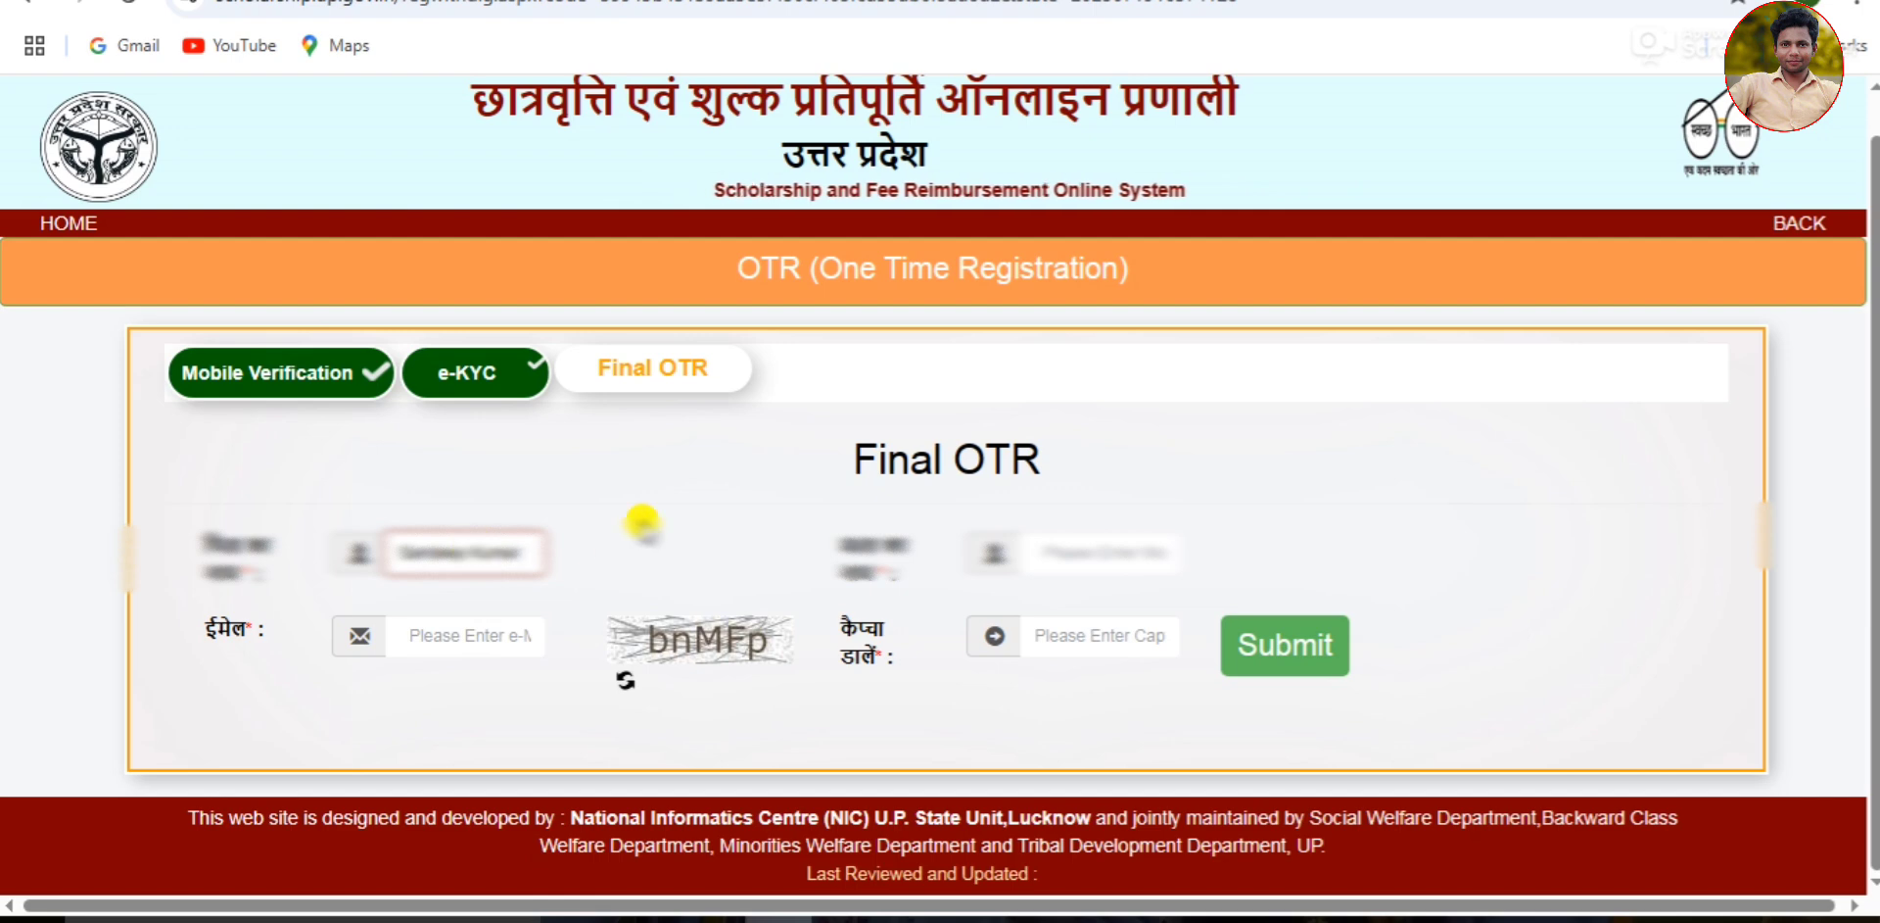
left_click(1009, 545)
left_click(1046, 544)
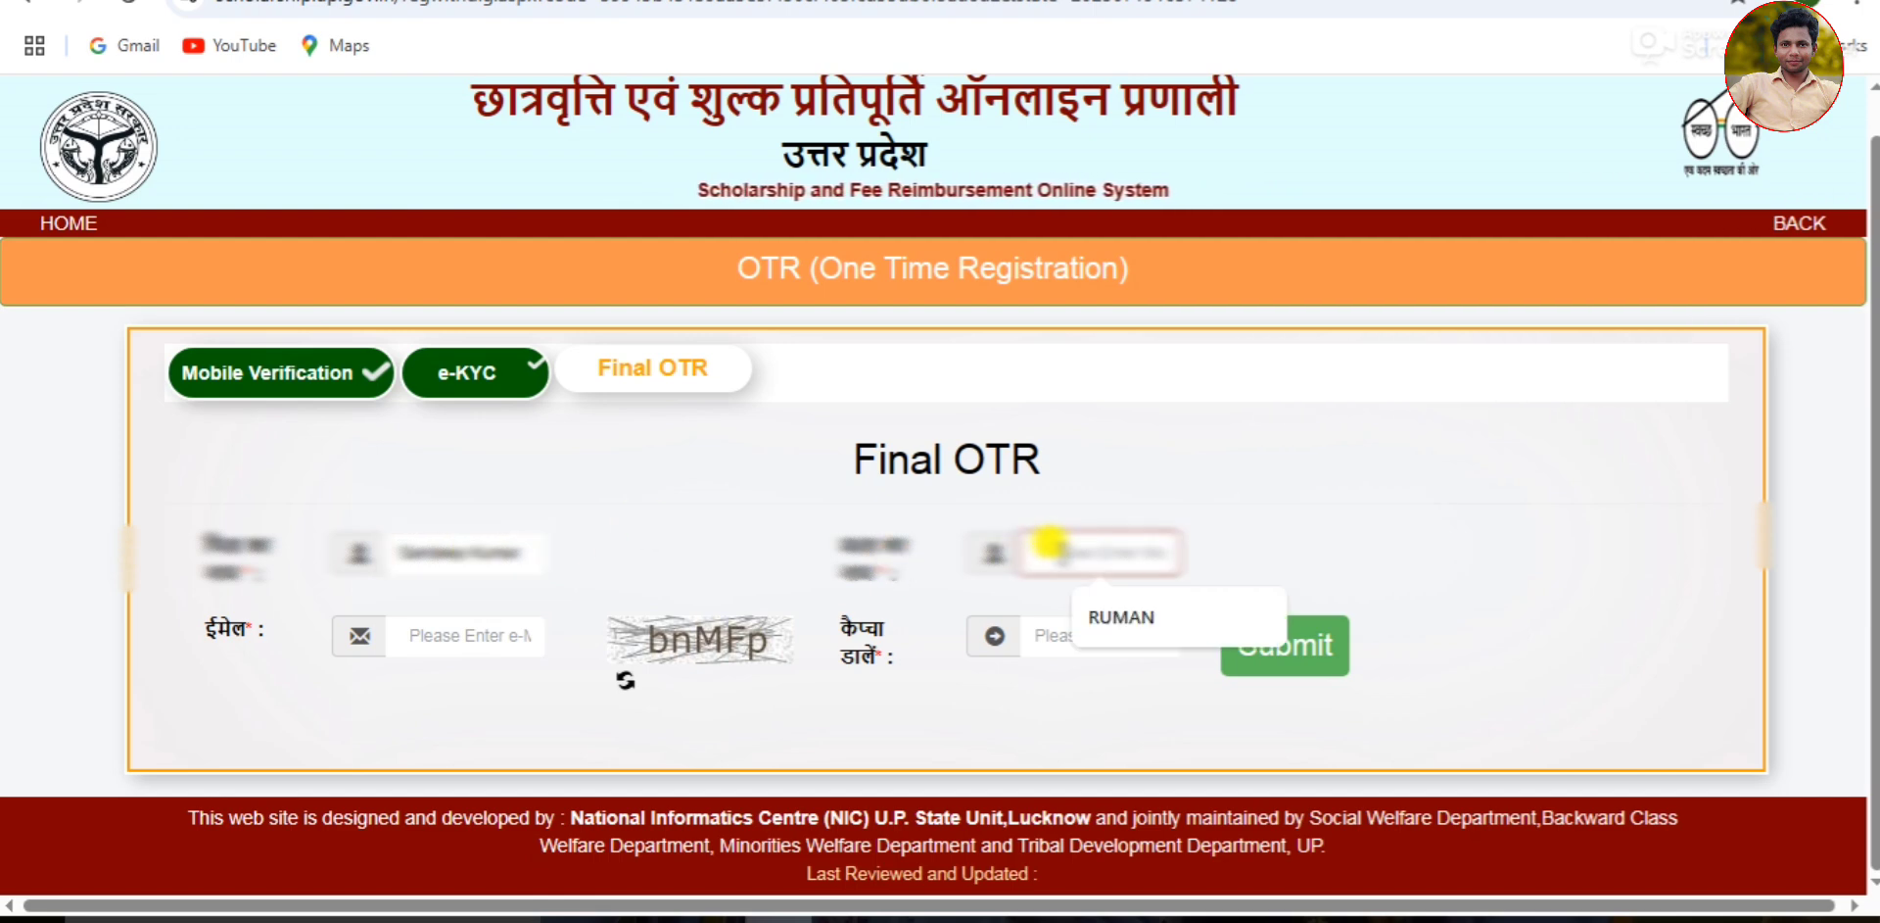
type("Sa")
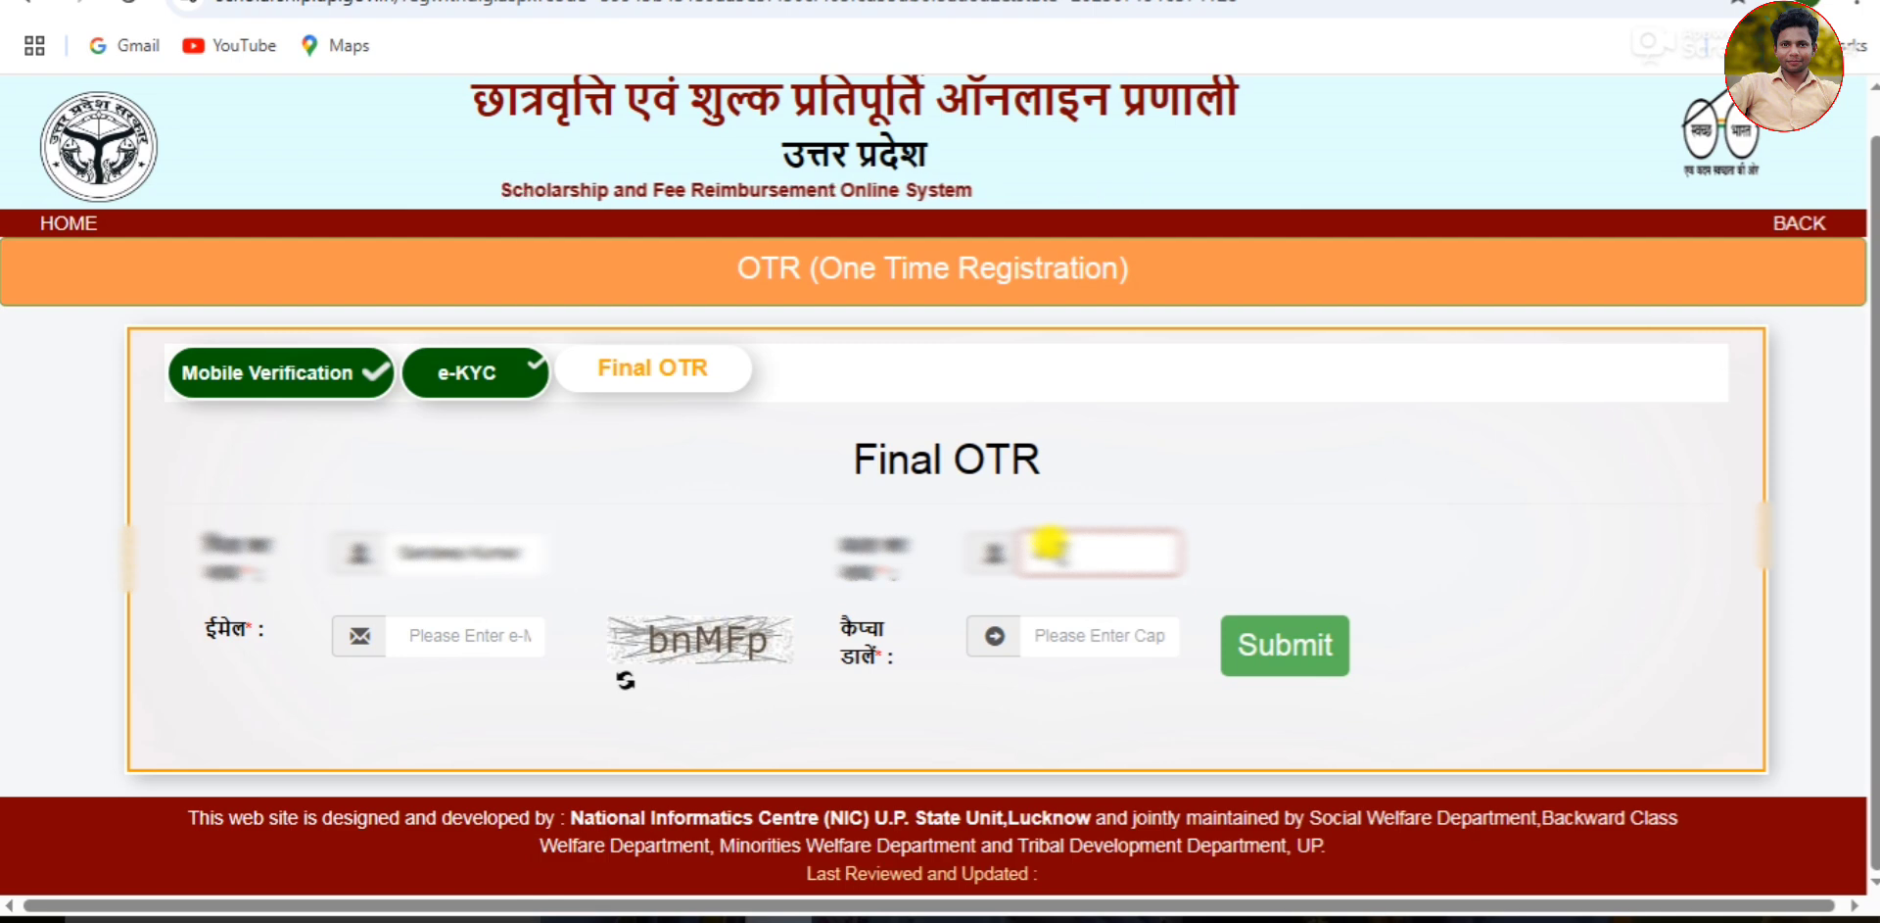
type("dhu")
- Enter the applicant's e-mail address and the captcha text, then submit the Final OTR form
left_click(458, 643)
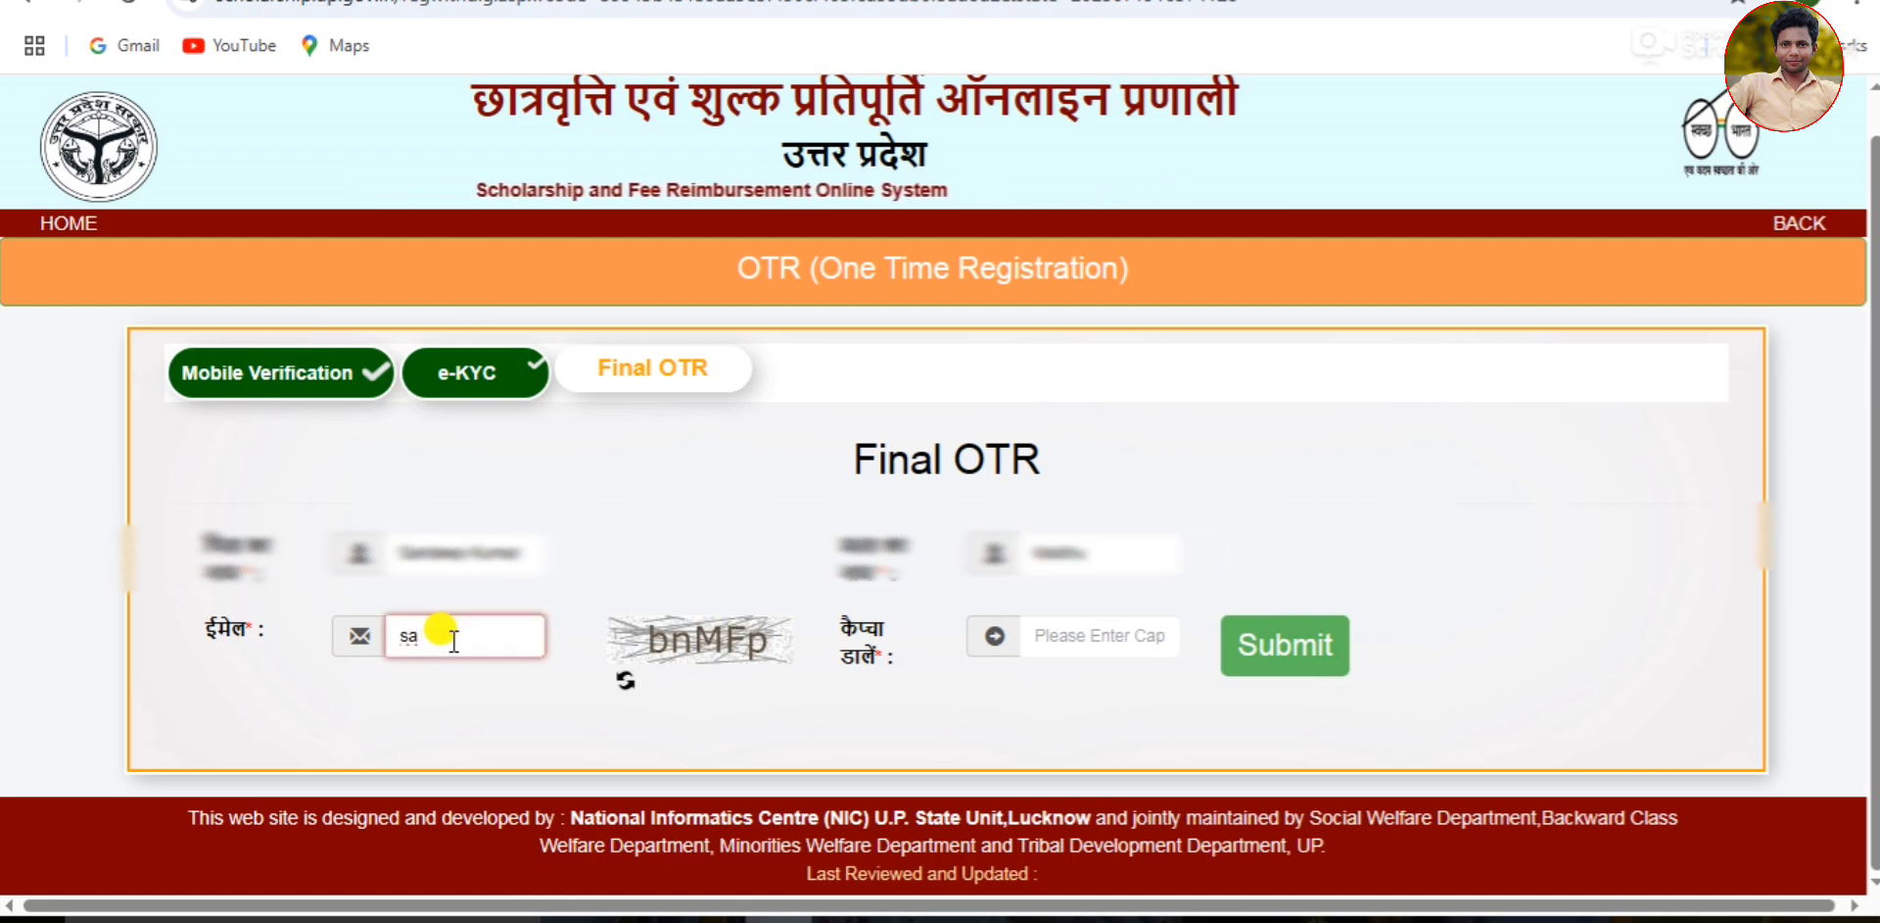
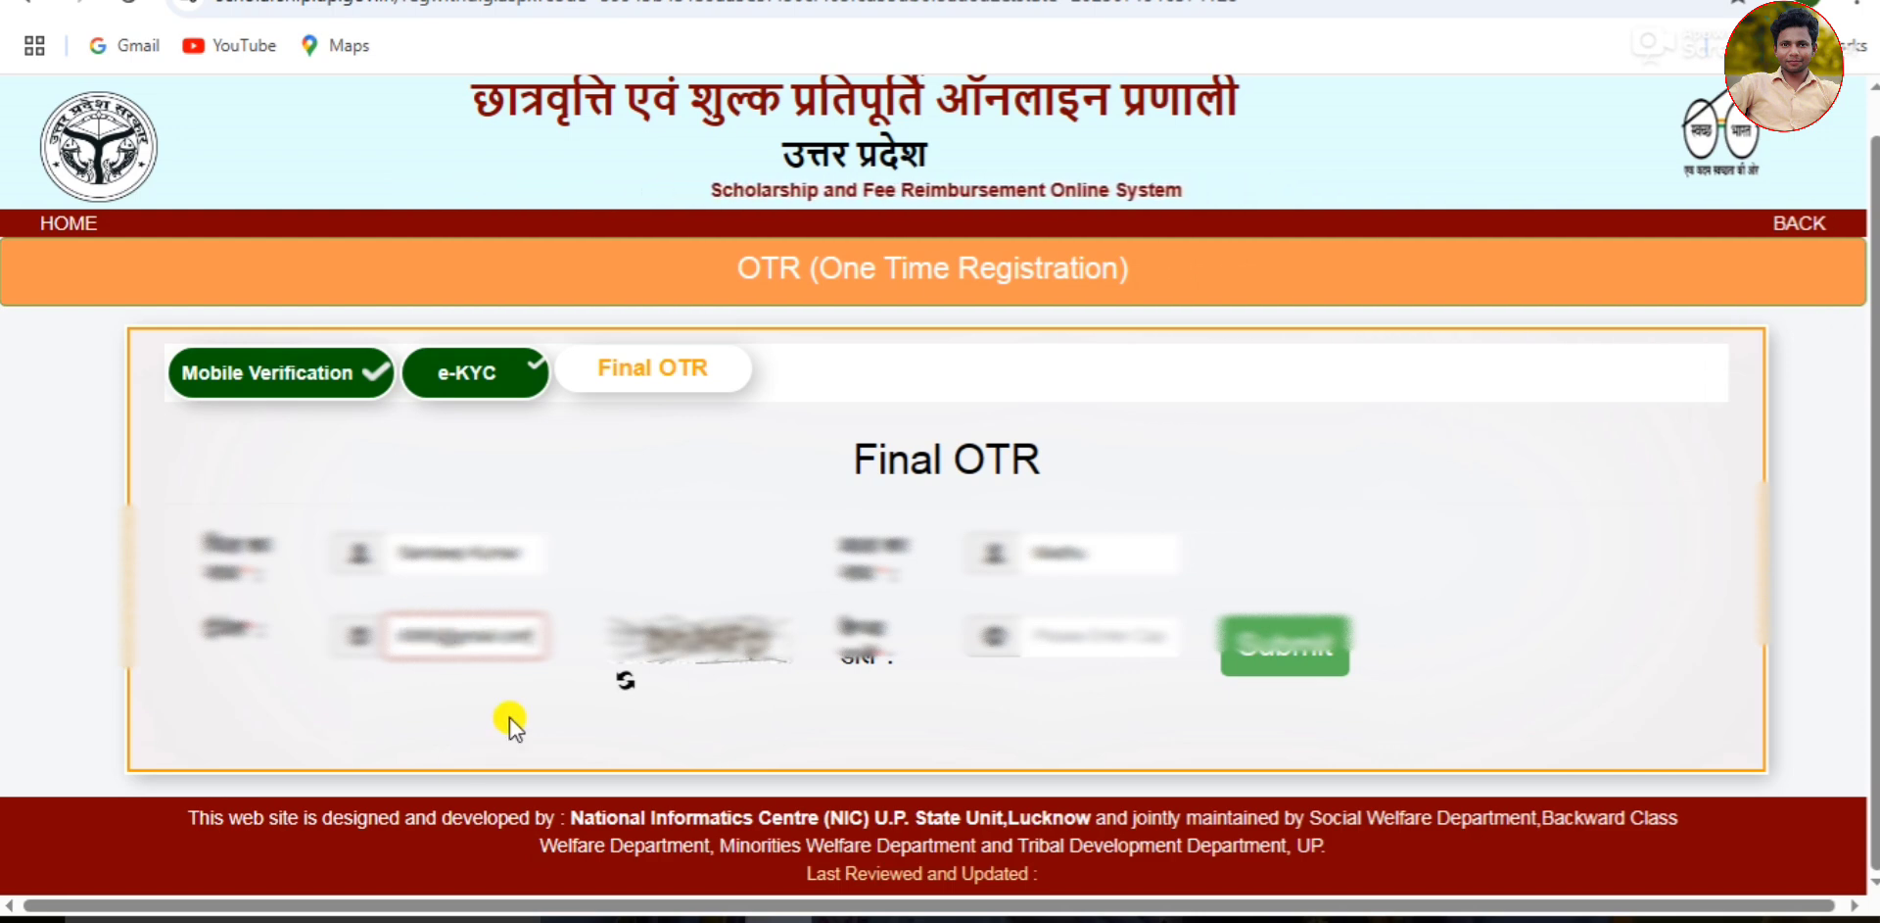
left_click(1050, 635)
type("b")
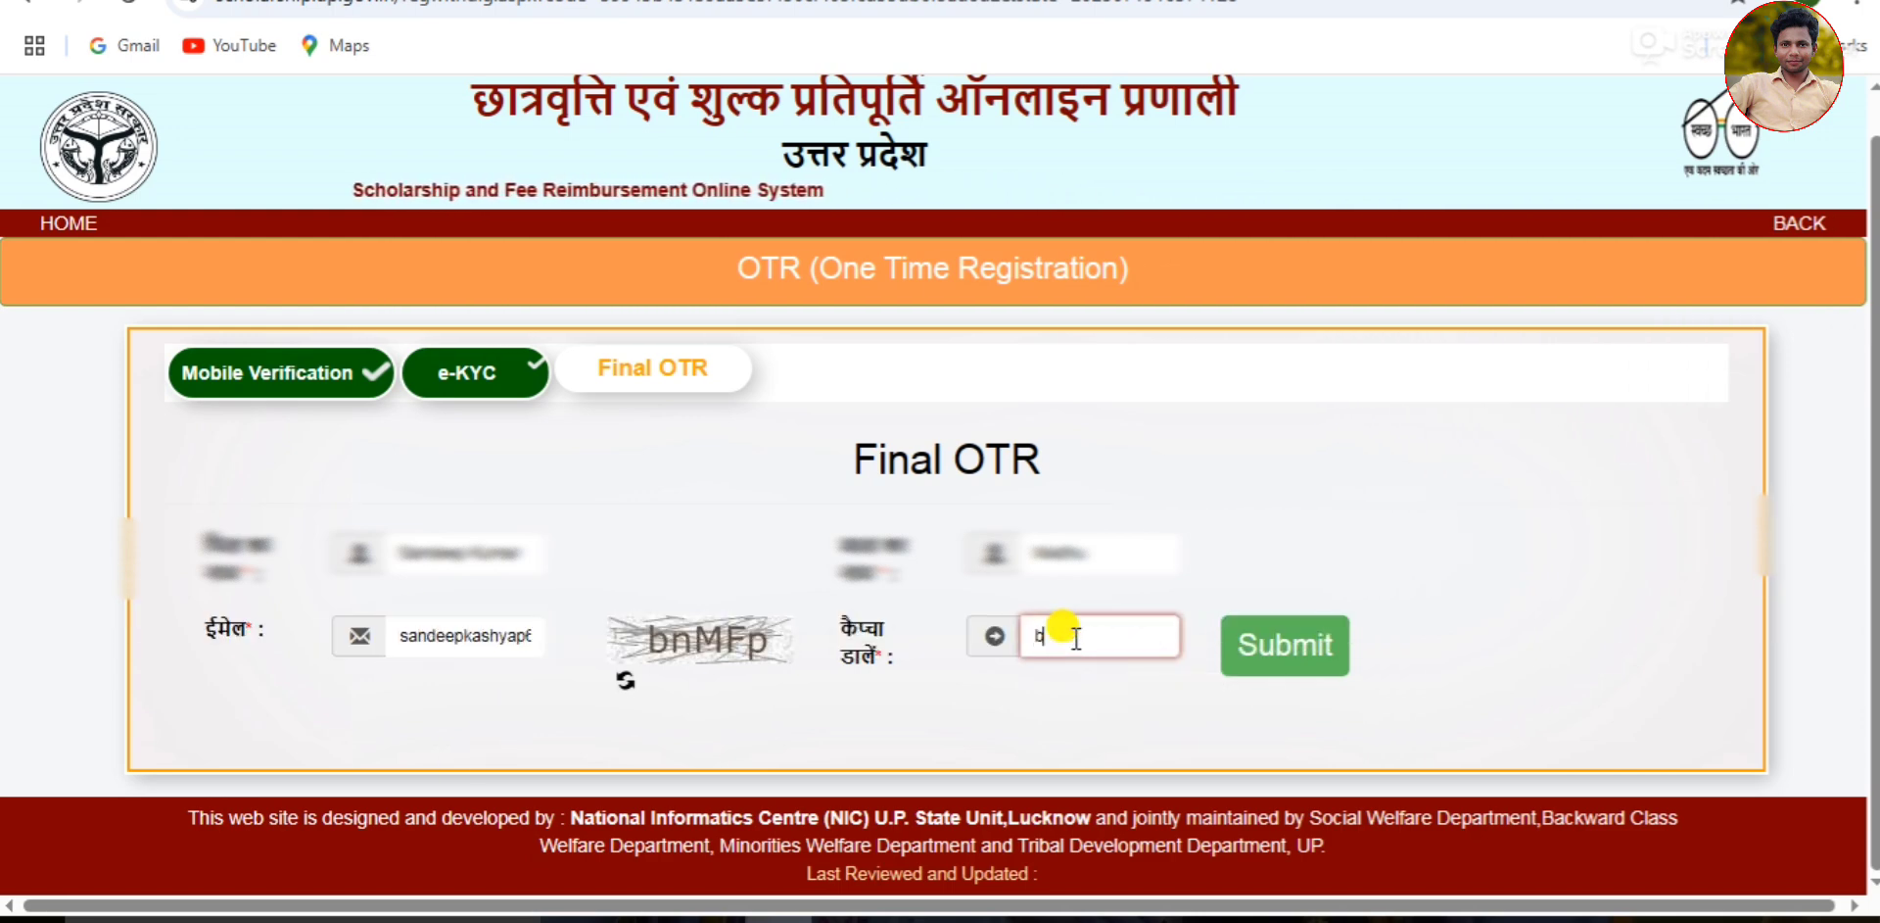
type("nMFp")
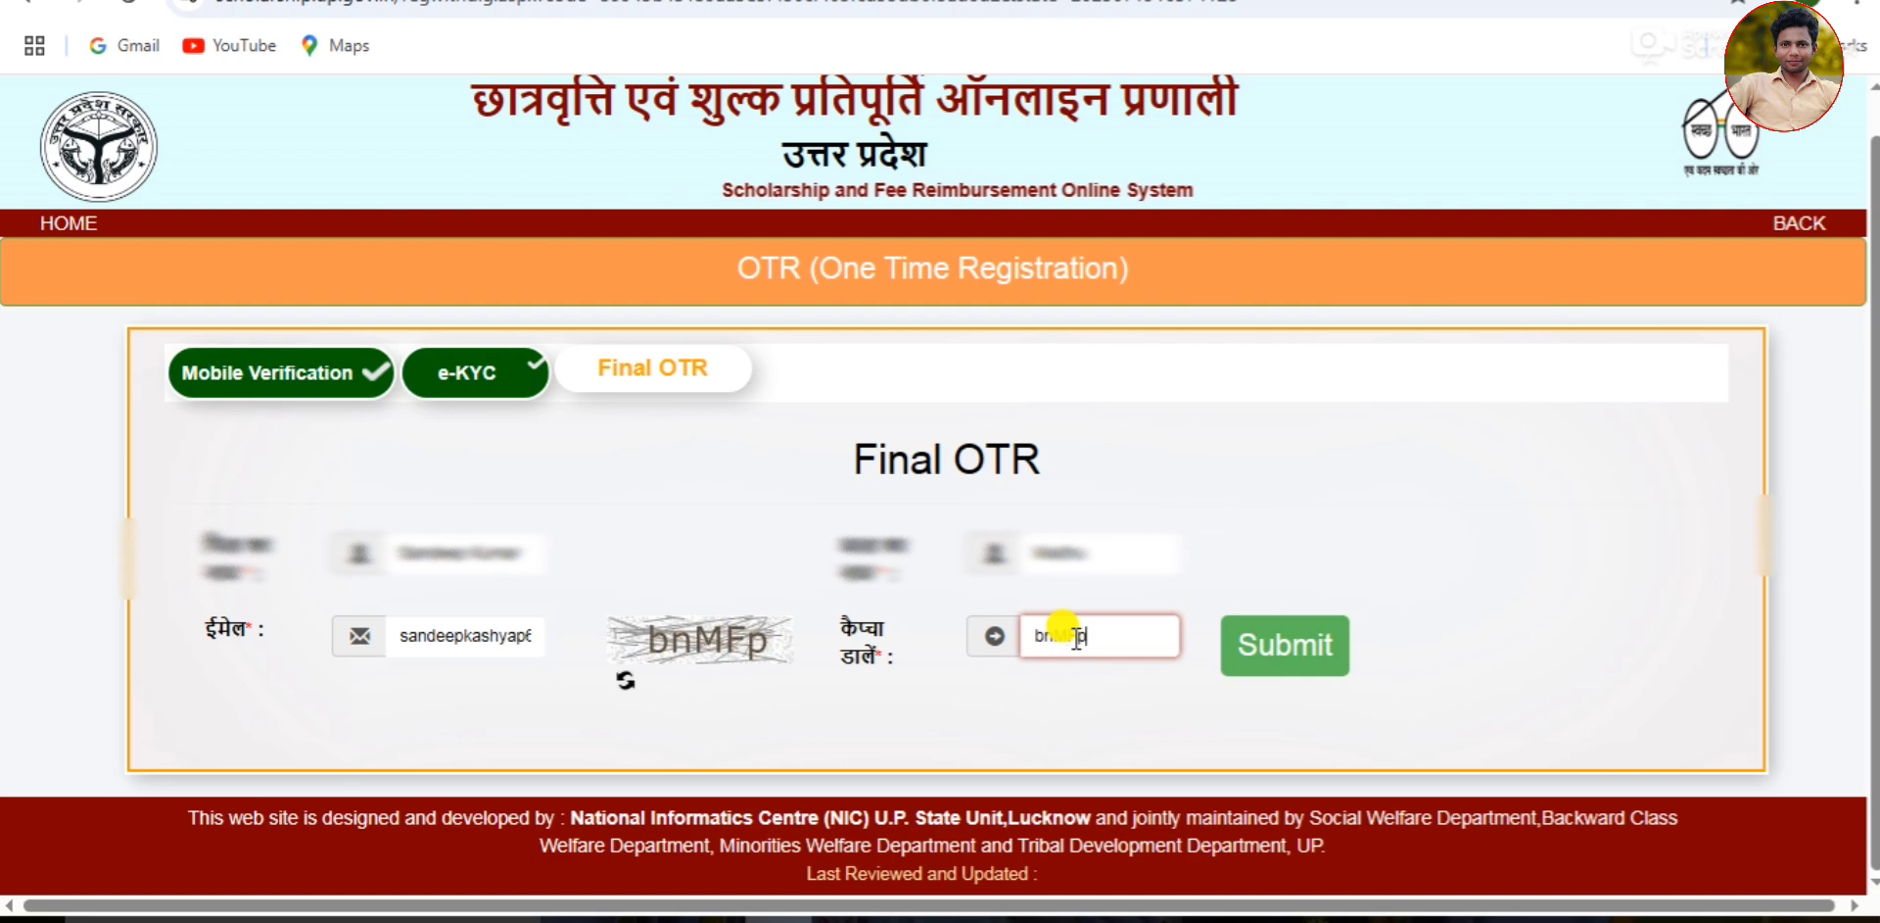
left_click(1309, 646)
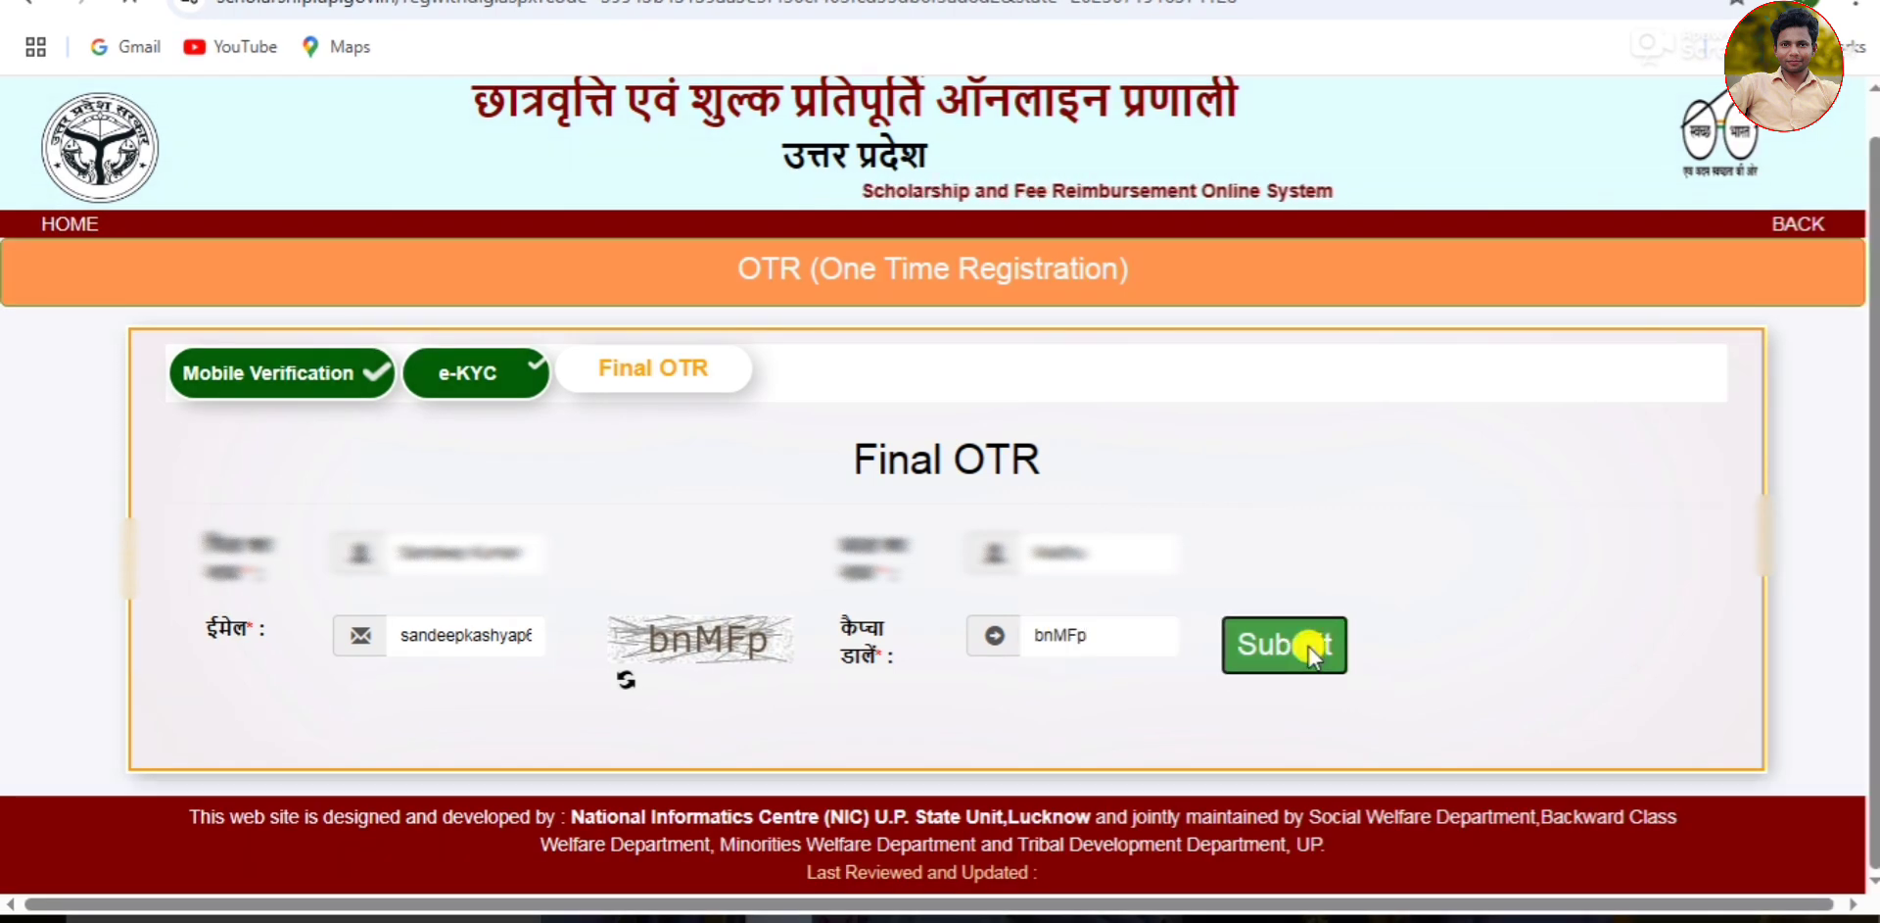